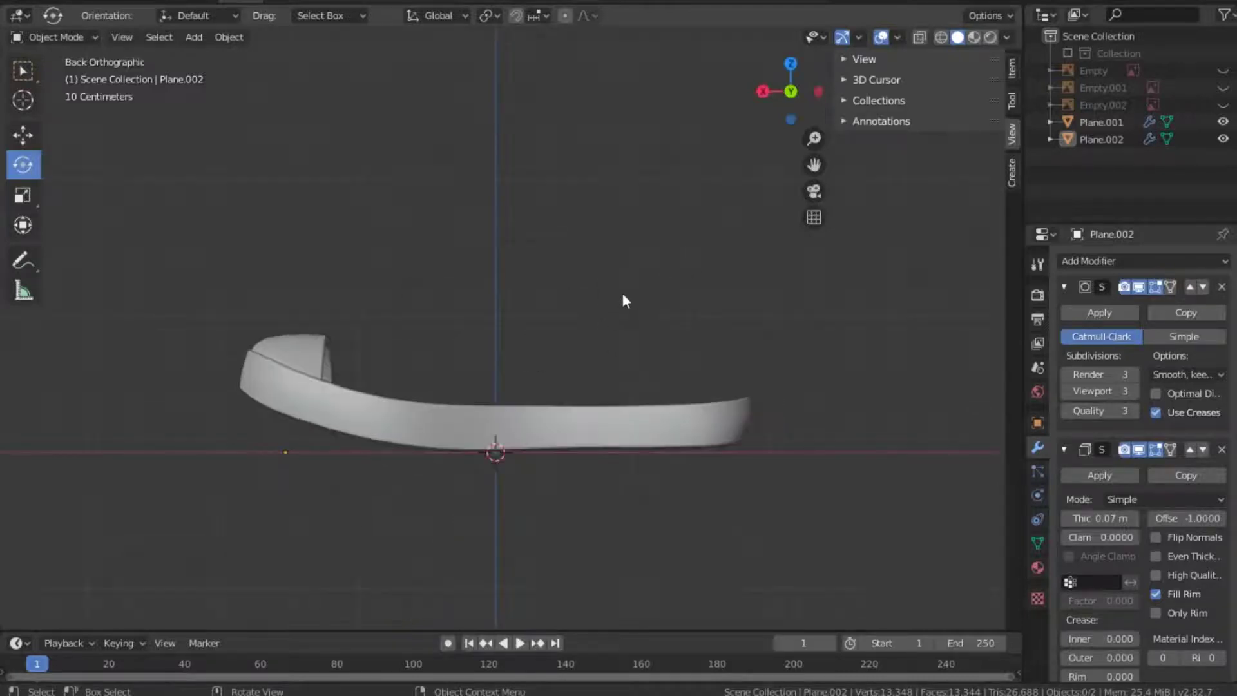
{"action": "scroll", "coordinate": [506, 388], "scroll_direction": "up", "scroll_amount": 2}
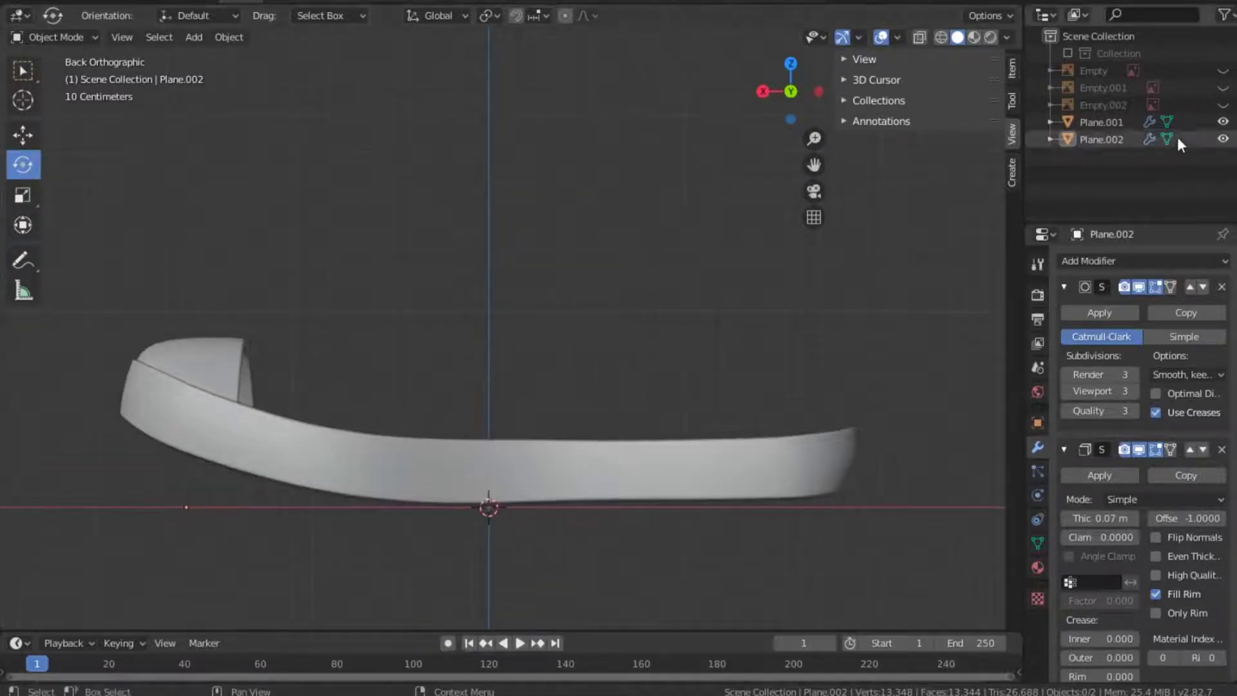
Unhide the Empty.001 reference sneaker image so it shows behind the sole.
{"action": "left_click", "coordinate": [1225, 88]}
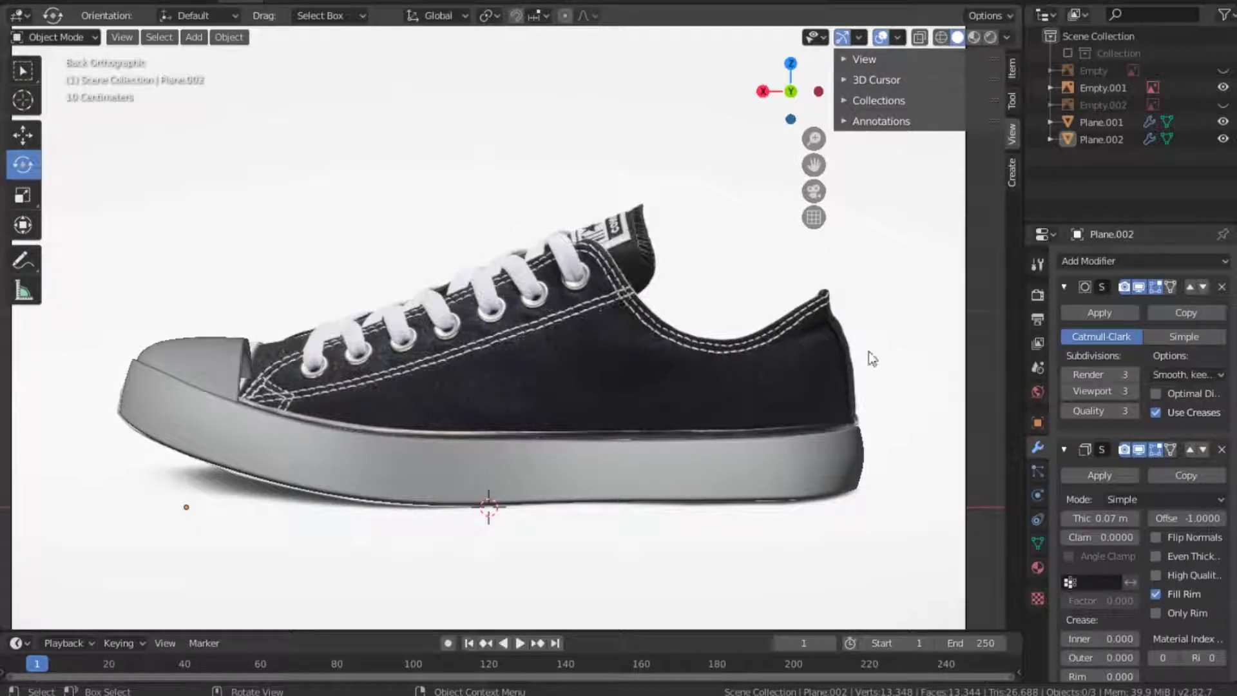
Put the sole into Edit Mode and orbit to inspect it from below and the side.
{"action": "left_click", "coordinate": [466, 456]}
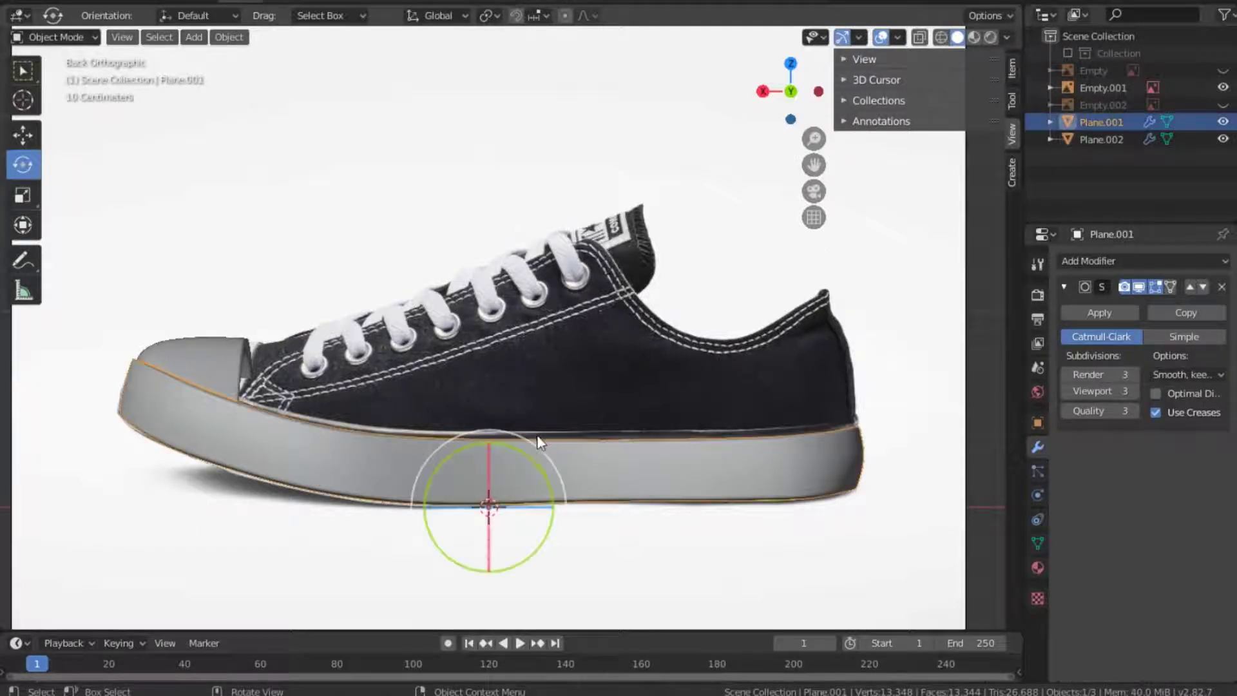
{"action": "key", "text": "Tab"}
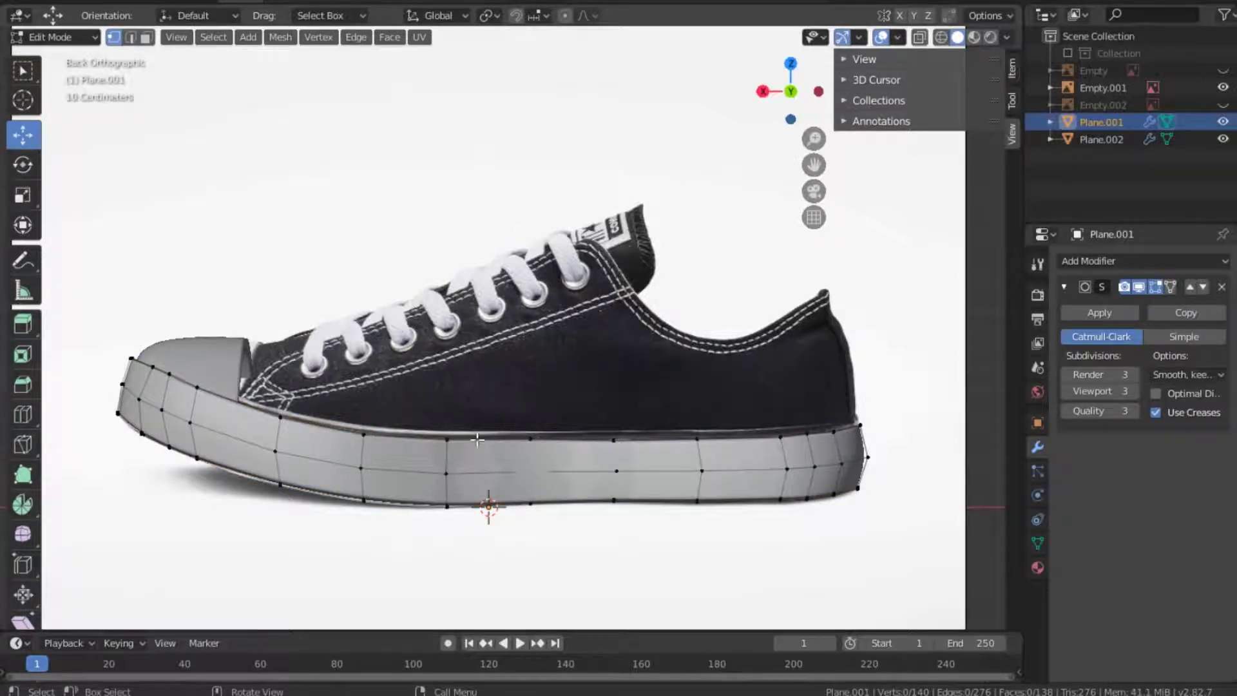
{"action": "key", "text": "grave"}
{"action": "left_click", "coordinate": [487, 351]}
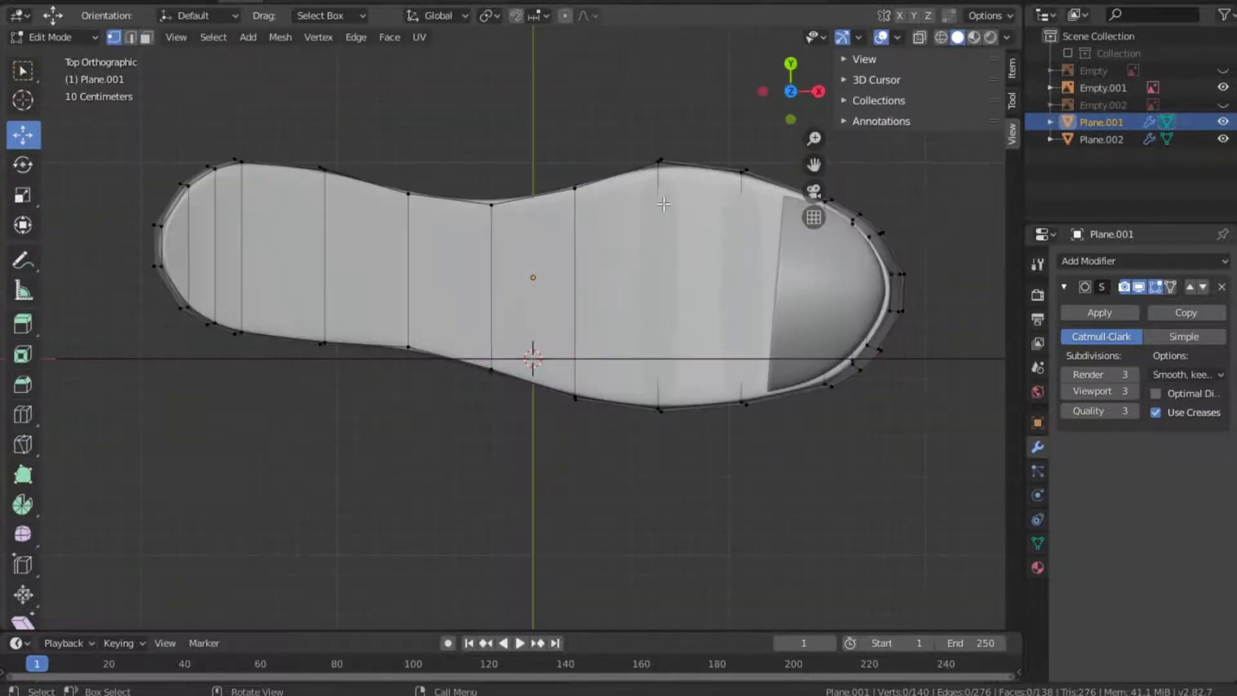
{"action": "left_click_drag", "start_coordinate": [766, 77], "coordinate": [791, 96]}
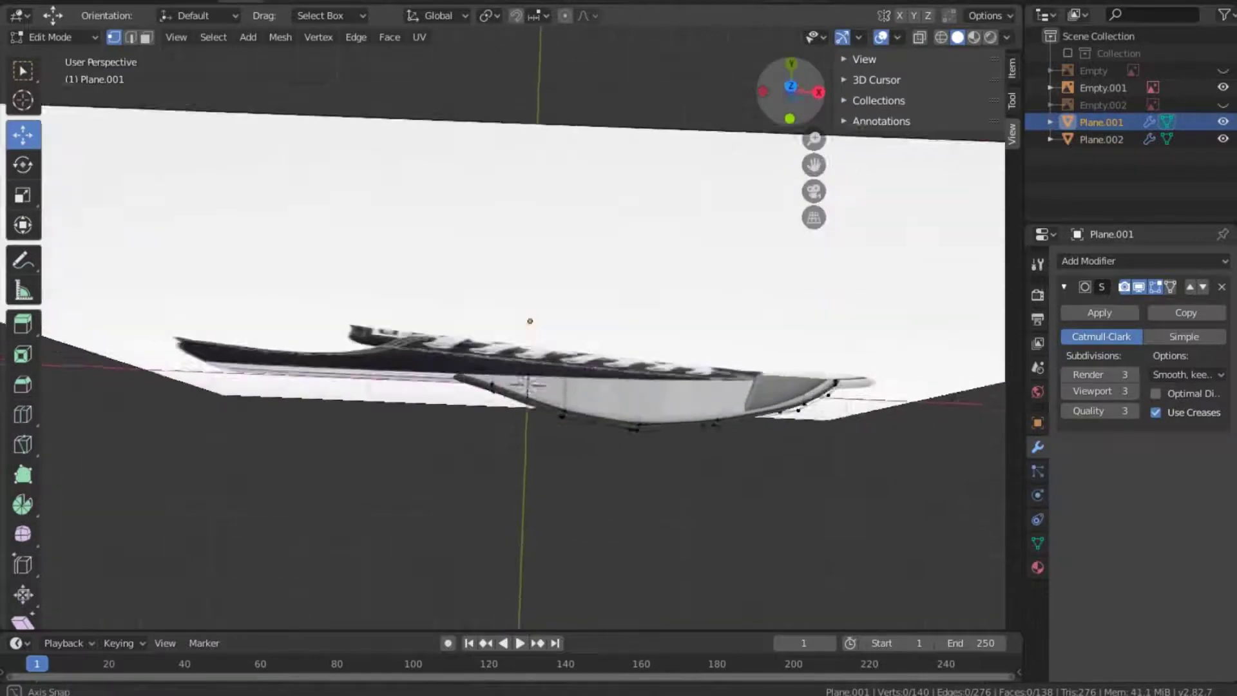
{"action": "mouse_move", "coordinate": [529, 254]}
{"action": "middle_mouse_down"}
{"action": "mouse_move", "coordinate": [488, 431]}
{"action": "mouse_move", "coordinate": [442, 506]}
{"action": "middle_mouse_up"}
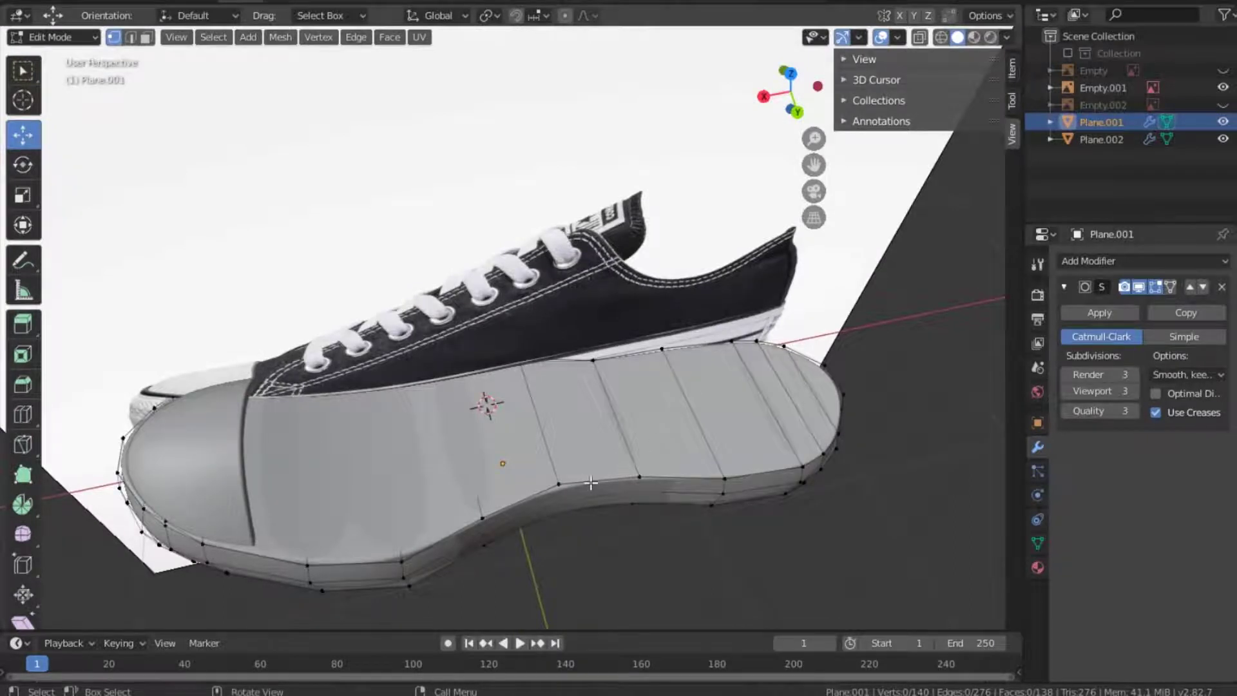
In edge mode, select the sole's lower and middle outer edge loops from top view.
{"action": "left_click", "coordinate": [131, 36]}
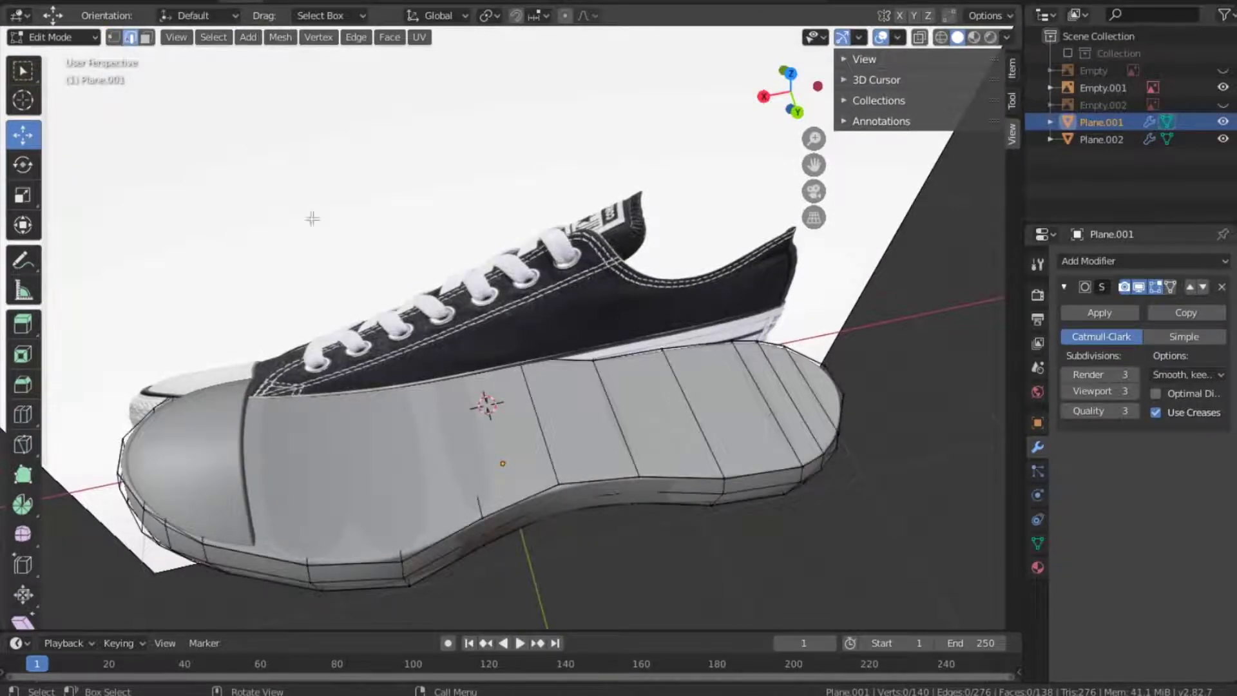
{"action": "left_click", "coordinate": [587, 482], "text": "alt"}
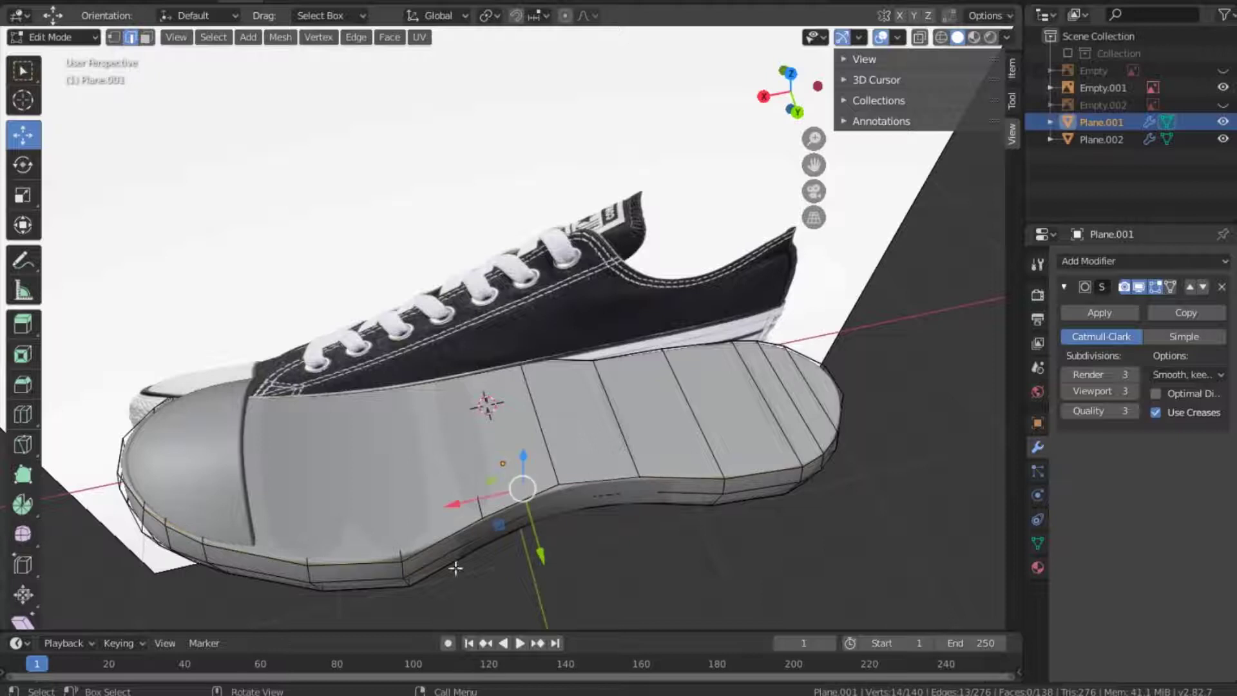
{"action": "left_click", "coordinate": [629, 353], "text": "alt+shift"}
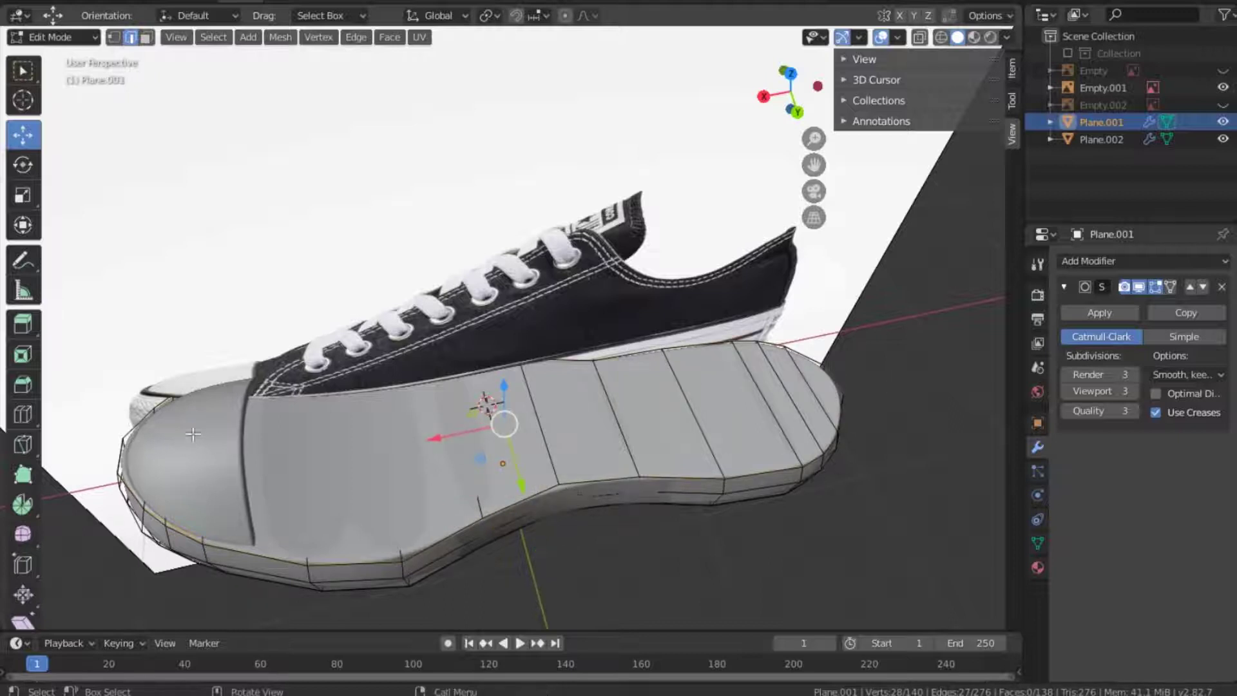
{"action": "key", "text": "grave"}
{"action": "left_click", "coordinate": [197, 323]}
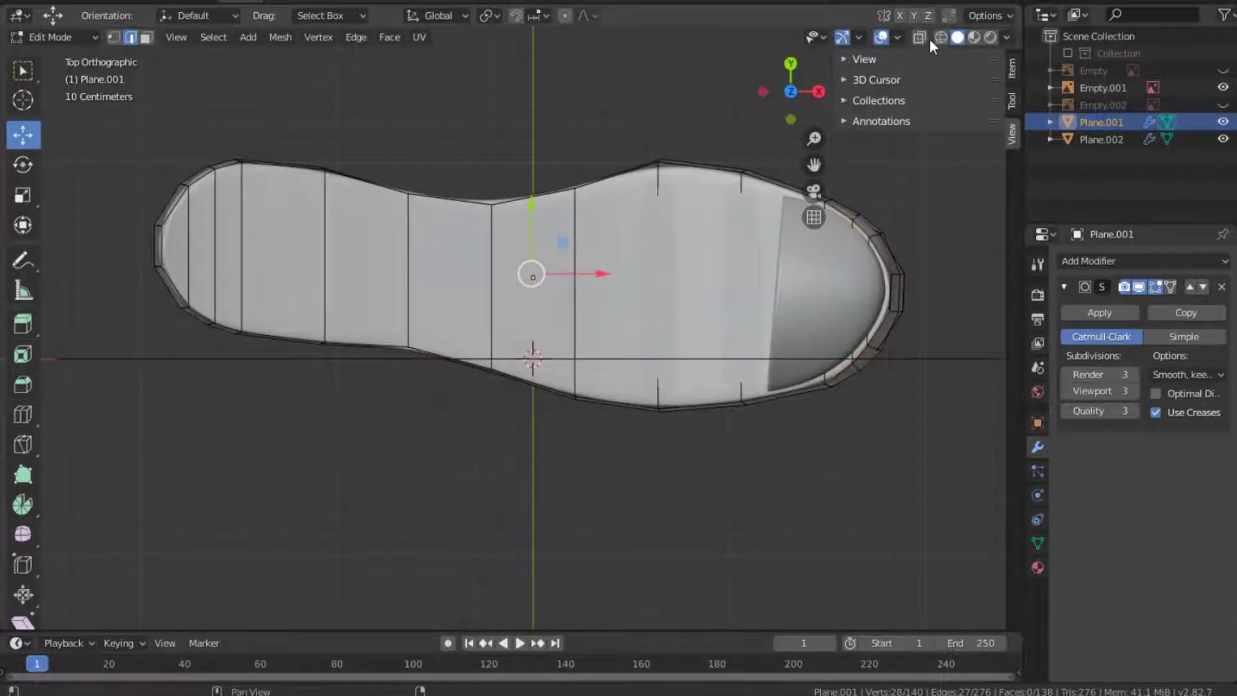
With X-Ray on, add more rim vertices and deselect the toe vertices.
{"action": "left_click", "coordinate": [921, 37]}
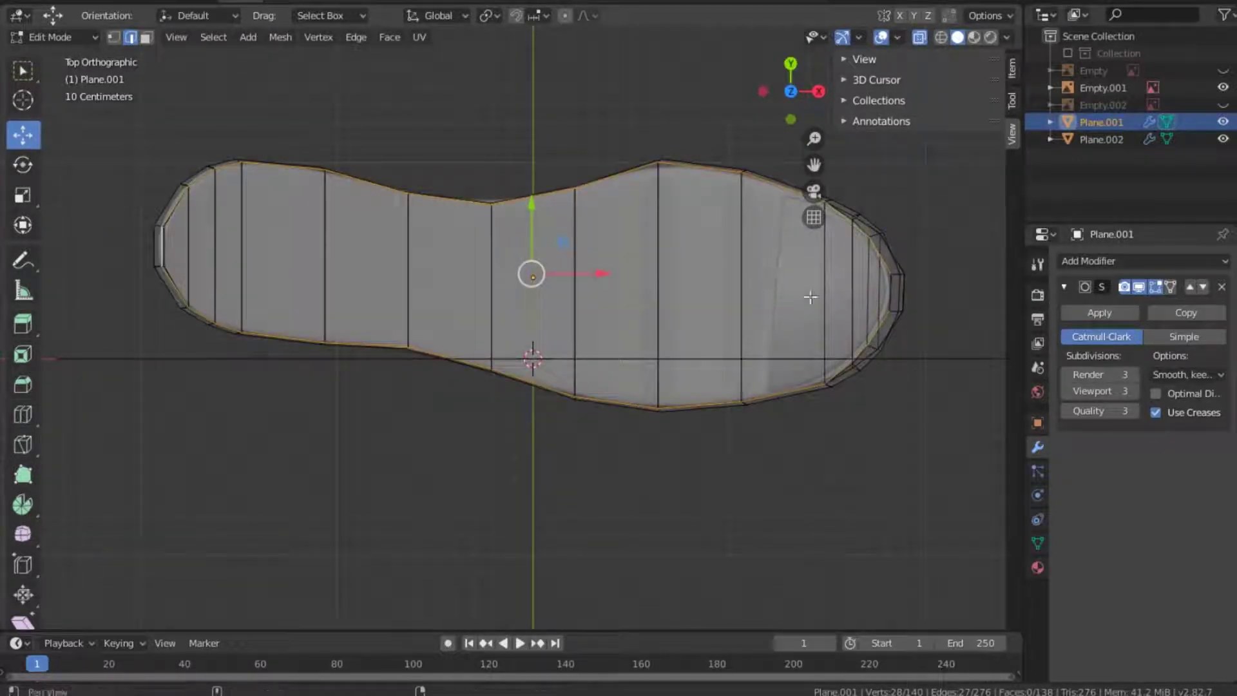
{"action": "middle_click_drag", "start_coordinate": [884, 263], "coordinate": [716, 348], "text": "shift"}
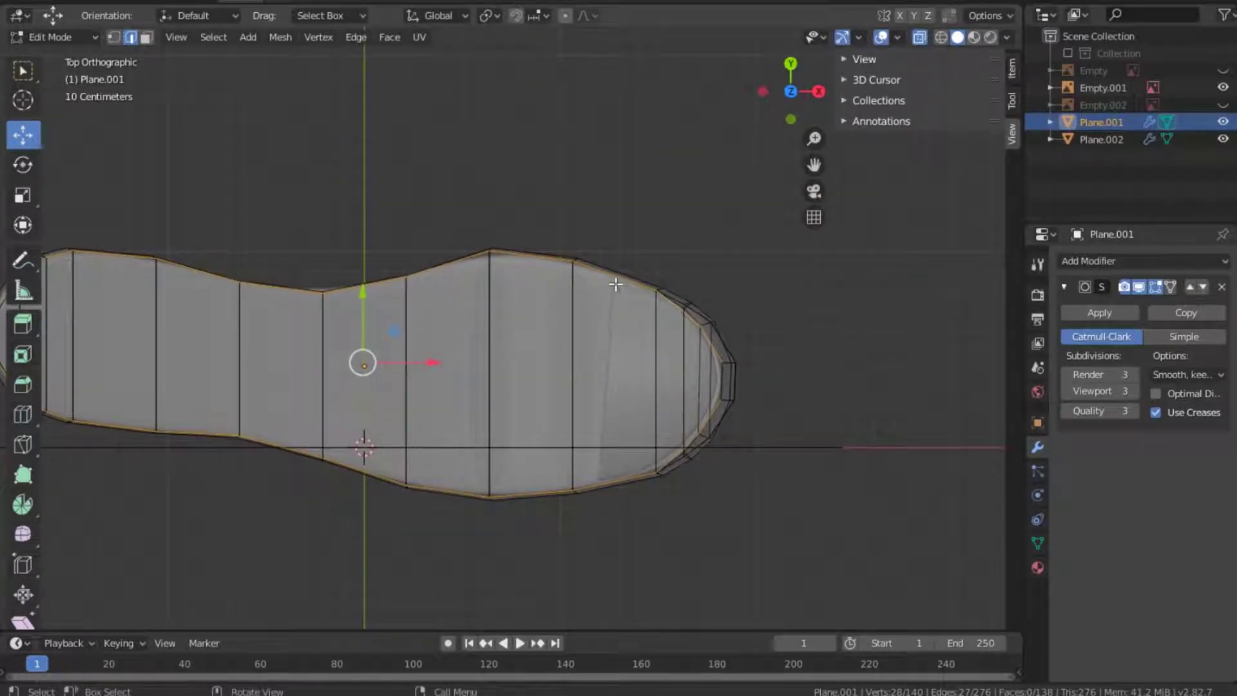
{"action": "left_click", "coordinate": [671, 305], "text": "shift"}
{"action": "left_click", "coordinate": [705, 333], "text": "shift"}
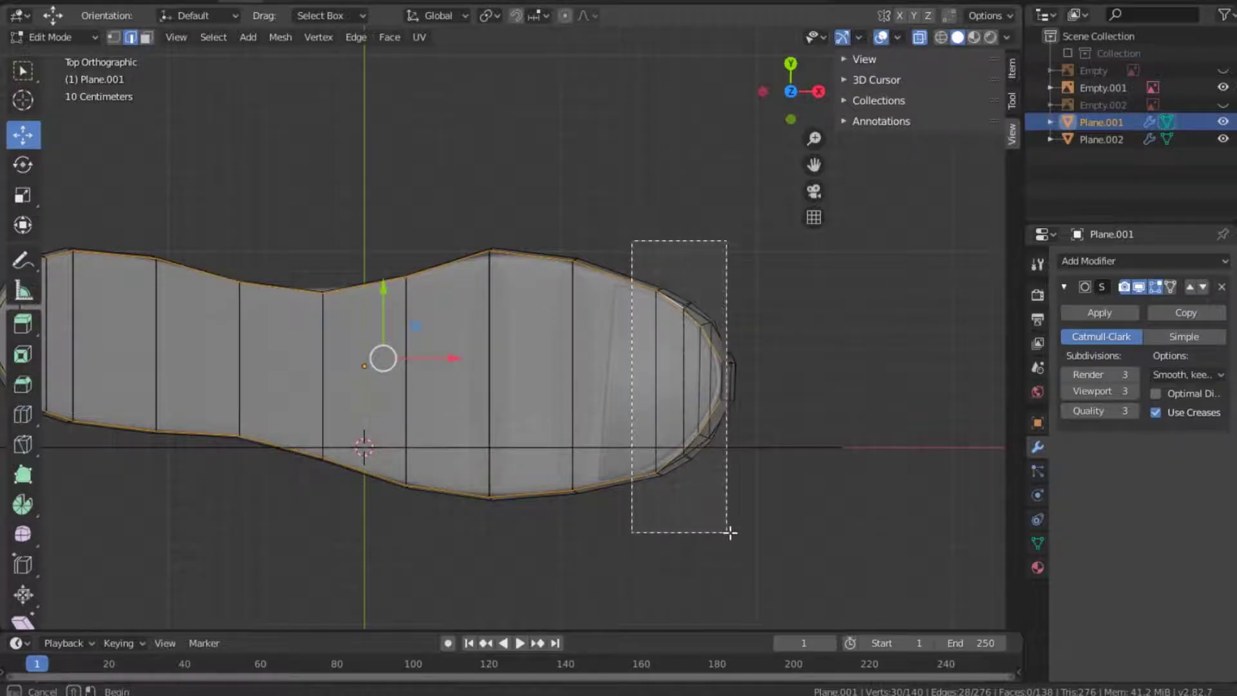
{"action": "left_click_drag", "start_coordinate": [630, 239], "coordinate": [752, 536], "text": "ctrl"}
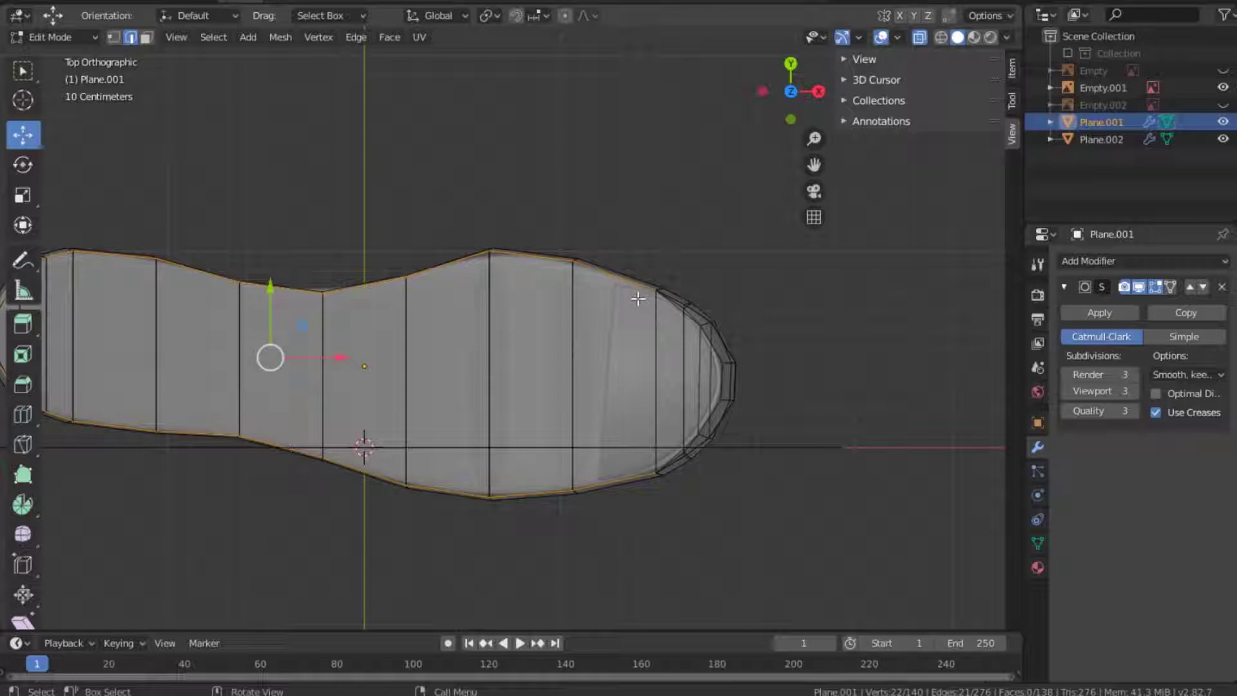
Duplicate the rim loops in place and separate them into their own object.
{"action": "key", "text": "g"}
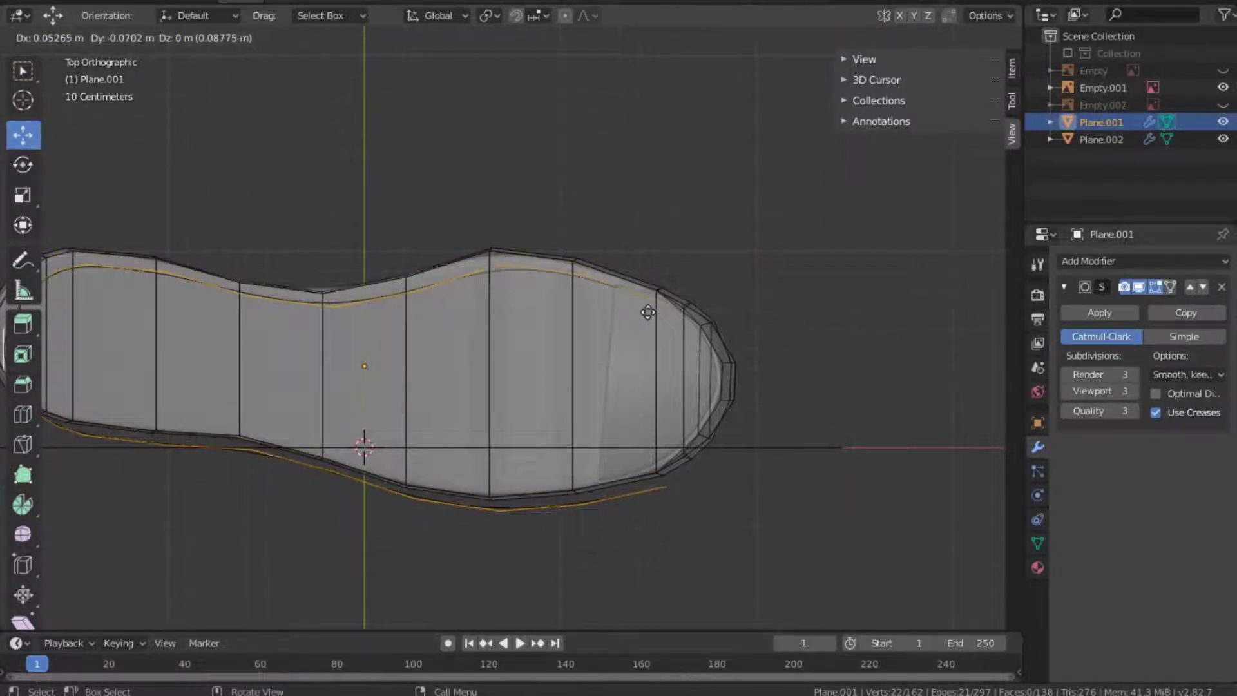
{"action": "key", "text": "Escape"}
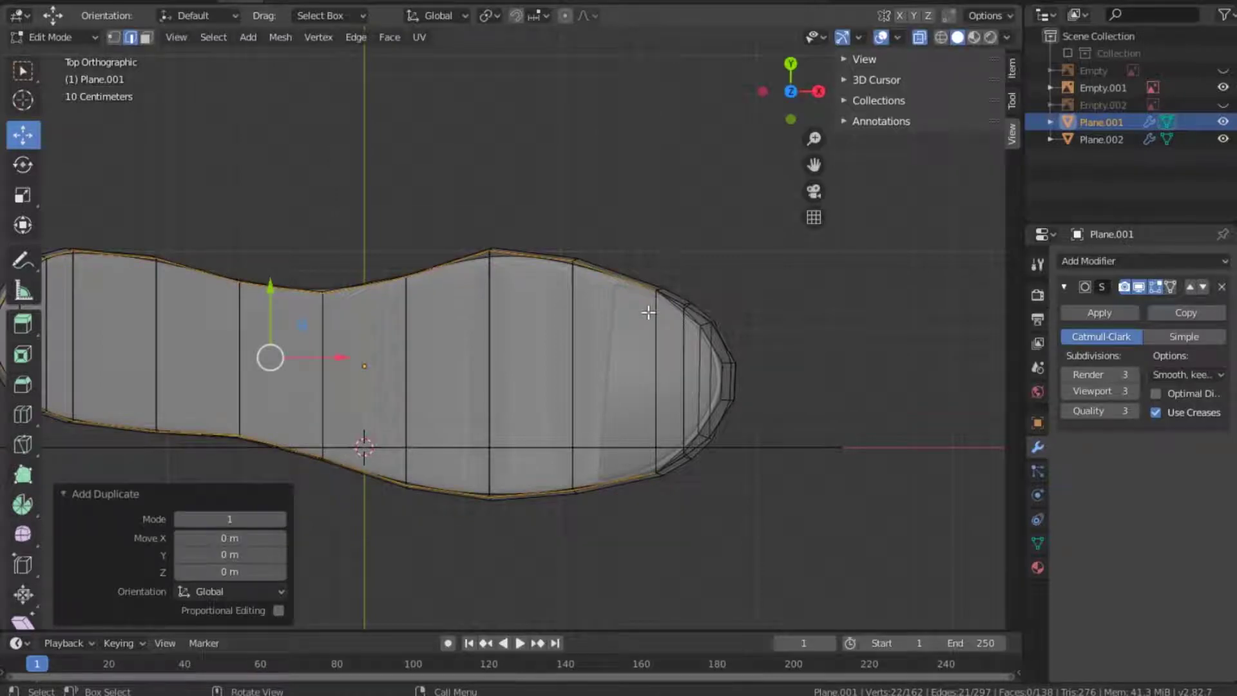
{"action": "key", "text": "p"}
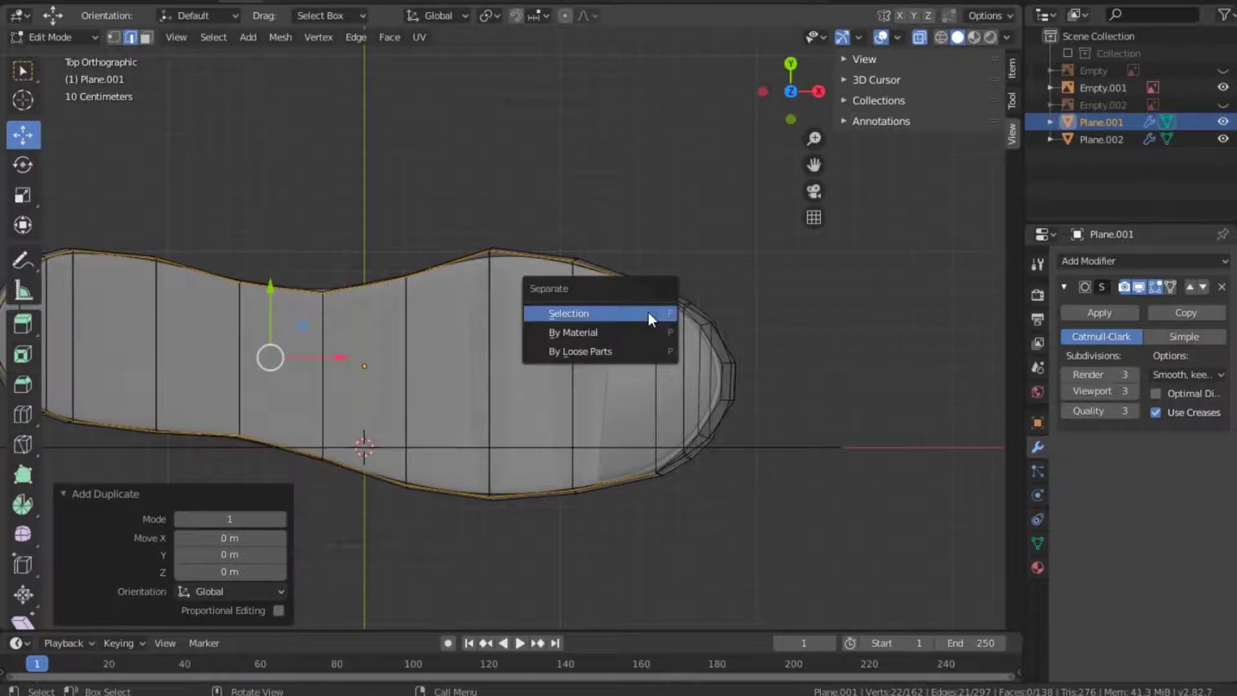
{"action": "left_click", "coordinate": [648, 314]}
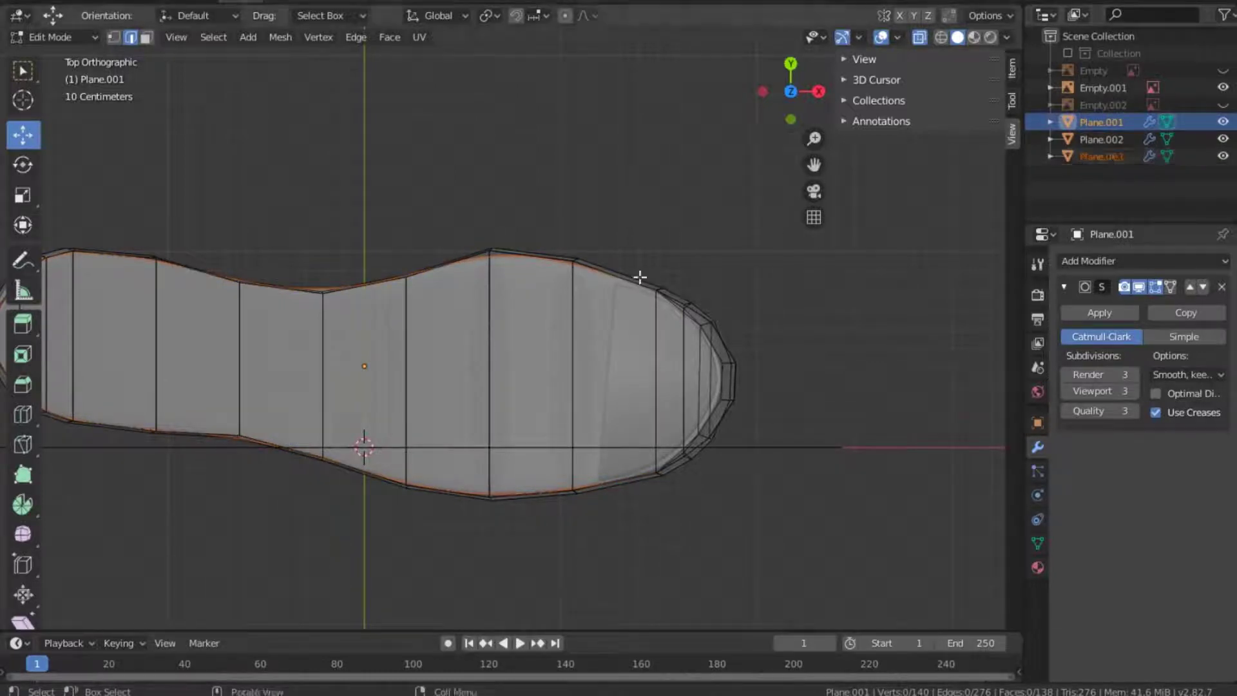
In Object Mode, scale Plane.003 uniformly down to 0.976.
{"action": "left_click", "coordinate": [50, 40]}
{"action": "left_click", "coordinate": [55, 58]}
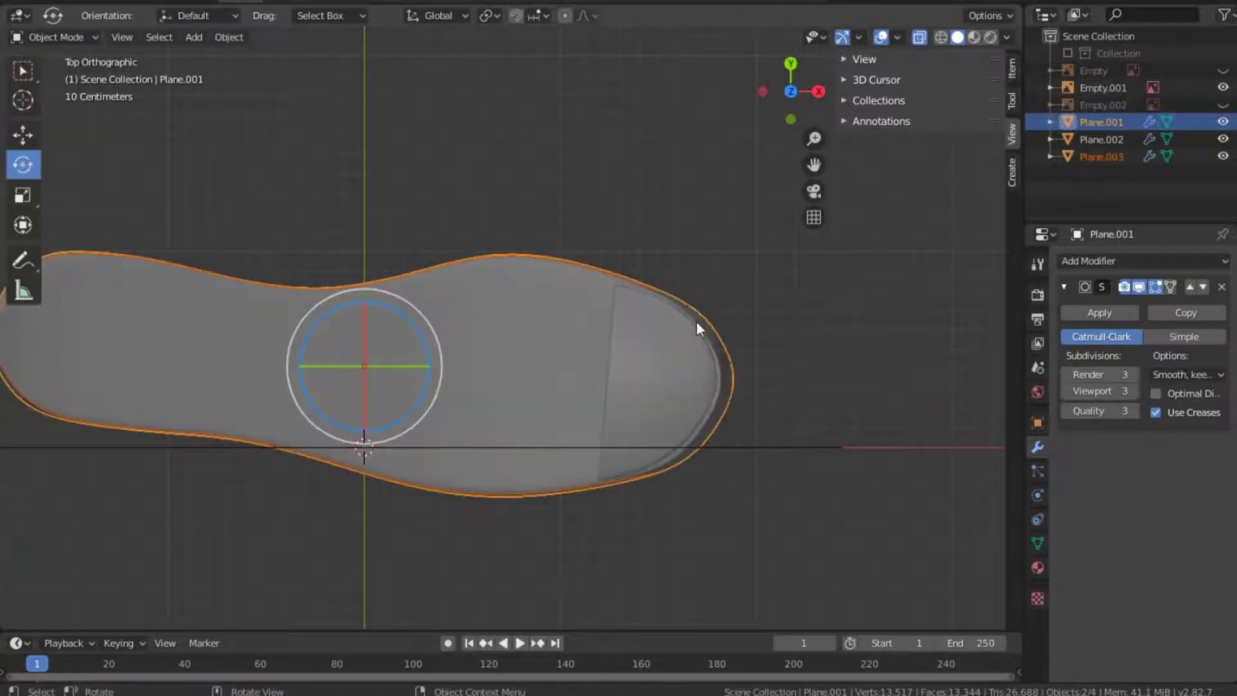
{"action": "left_click", "coordinate": [1101, 158]}
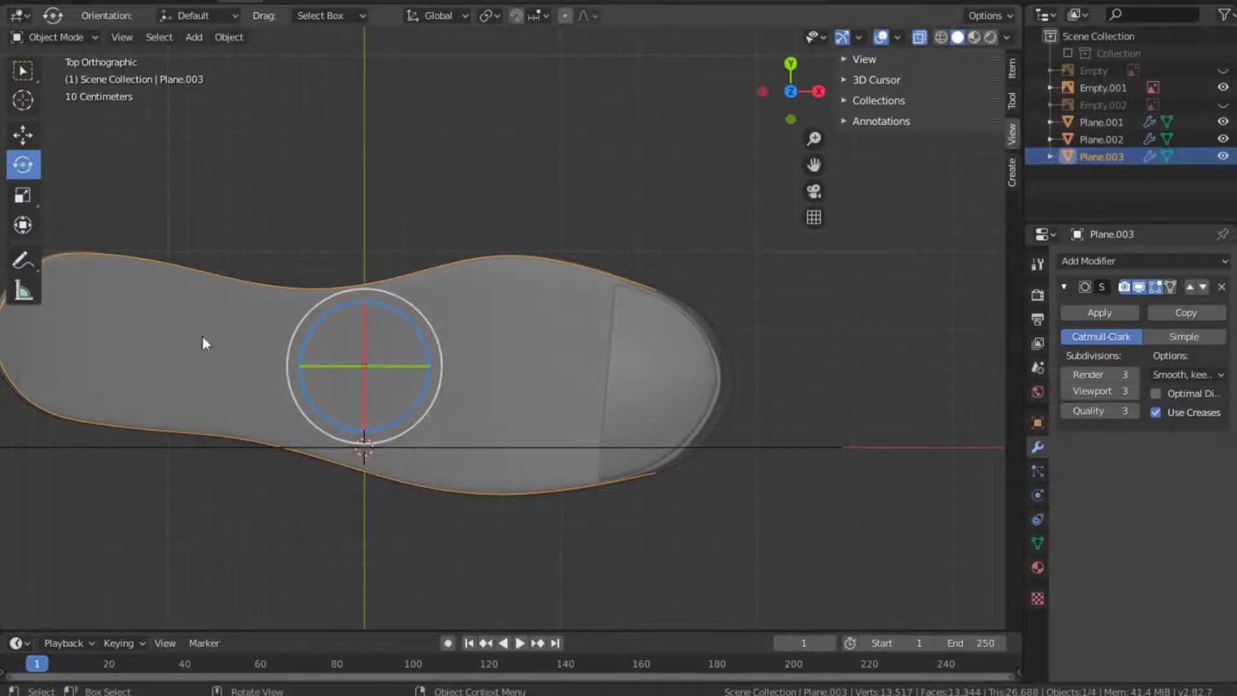
{"action": "key", "text": "s"}
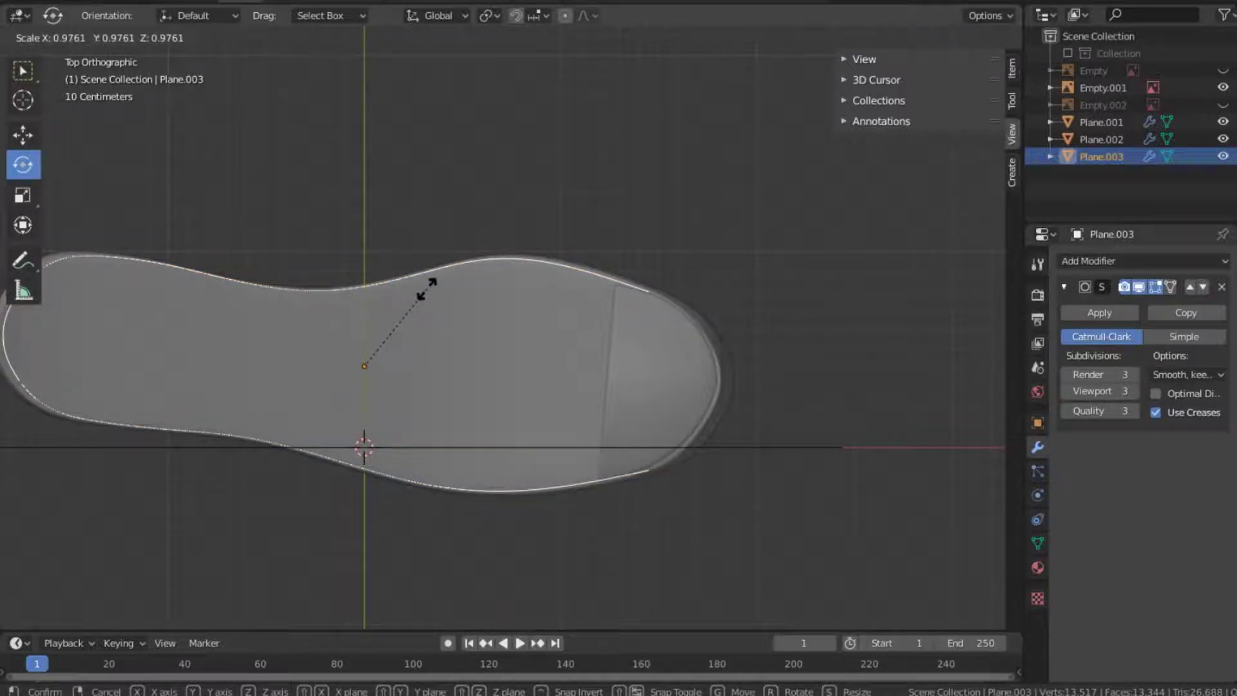
{"action": "left_click", "coordinate": [426, 290]}
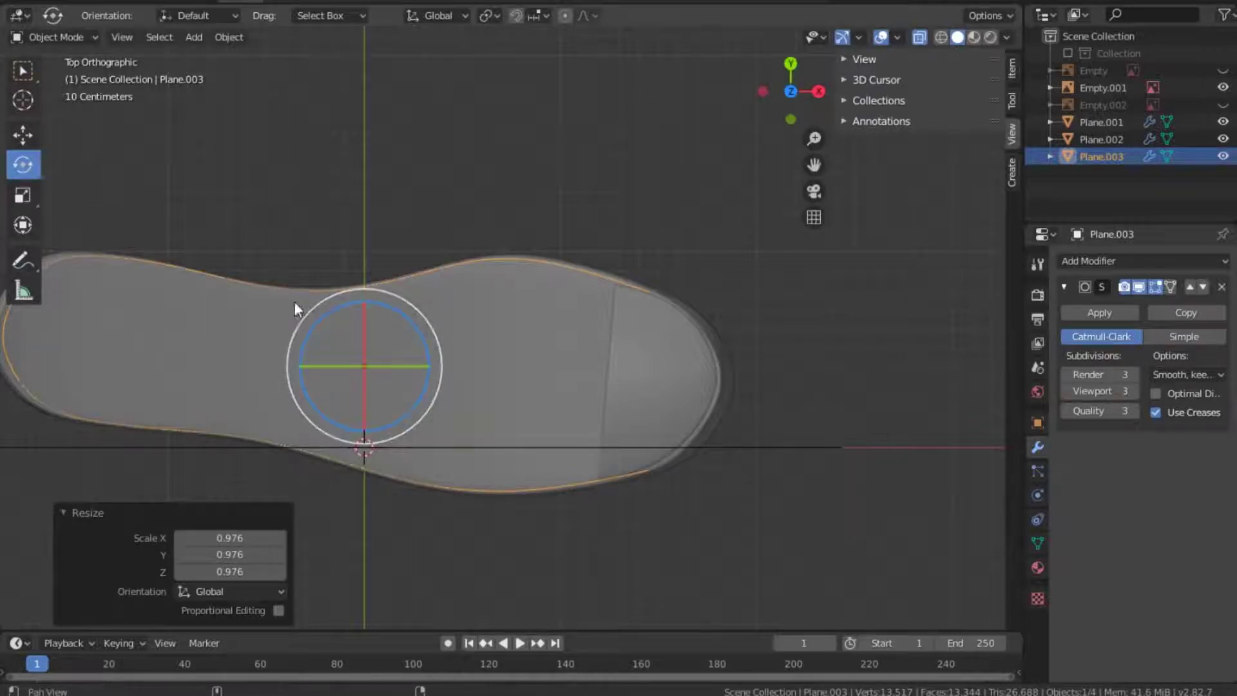
Scale Plane.003 along Y to 0.952.
{"action": "middle_click_drag", "start_coordinate": [295, 303], "coordinate": [381, 314], "text": "shift"}
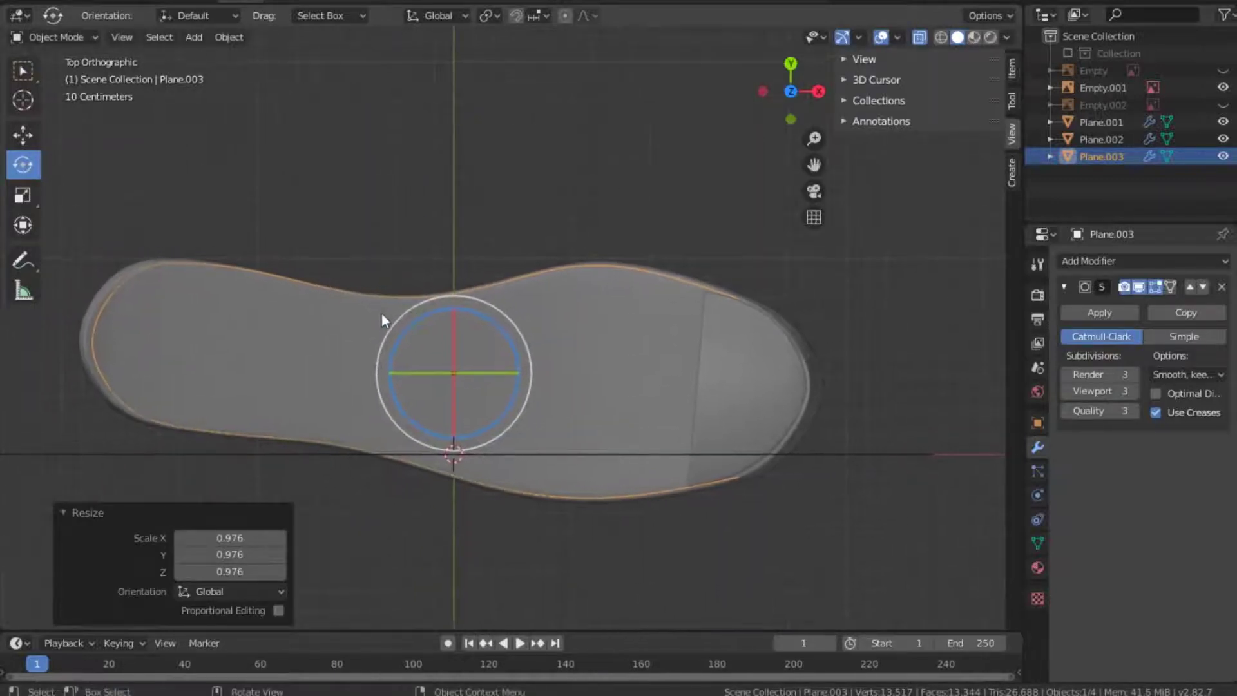
{"action": "key", "text": "s"}
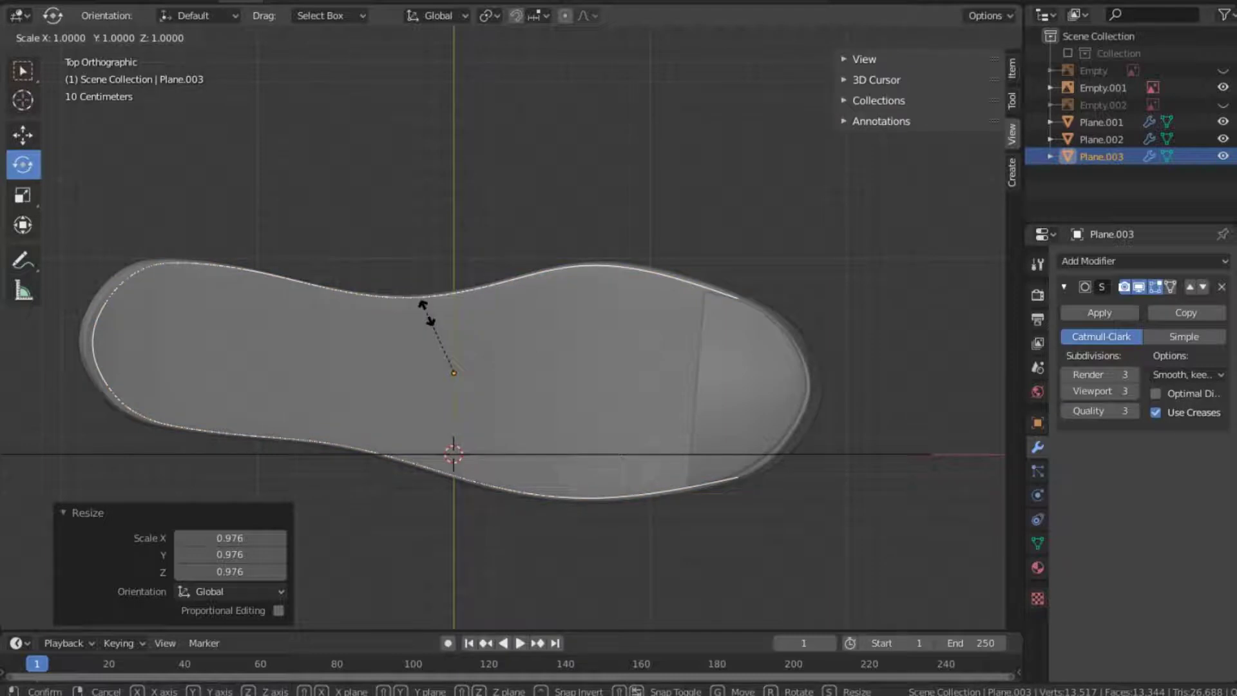
{"action": "key", "text": "y"}
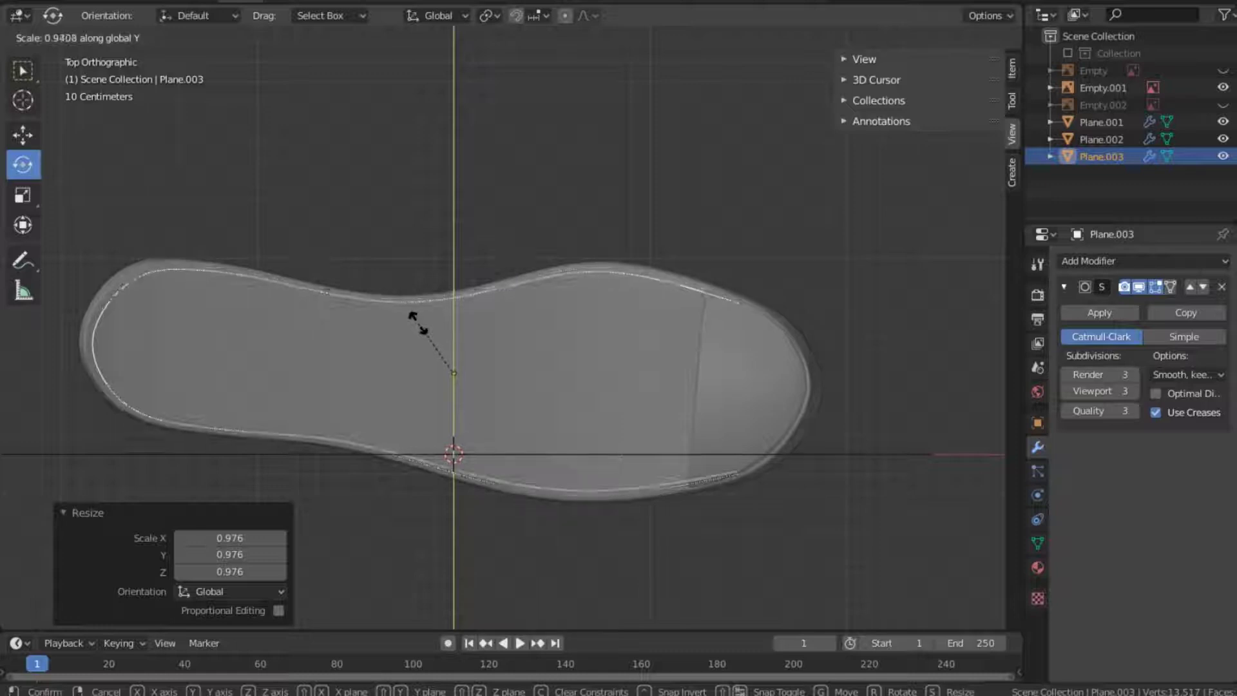
{"action": "left_click", "coordinate": [416, 321]}
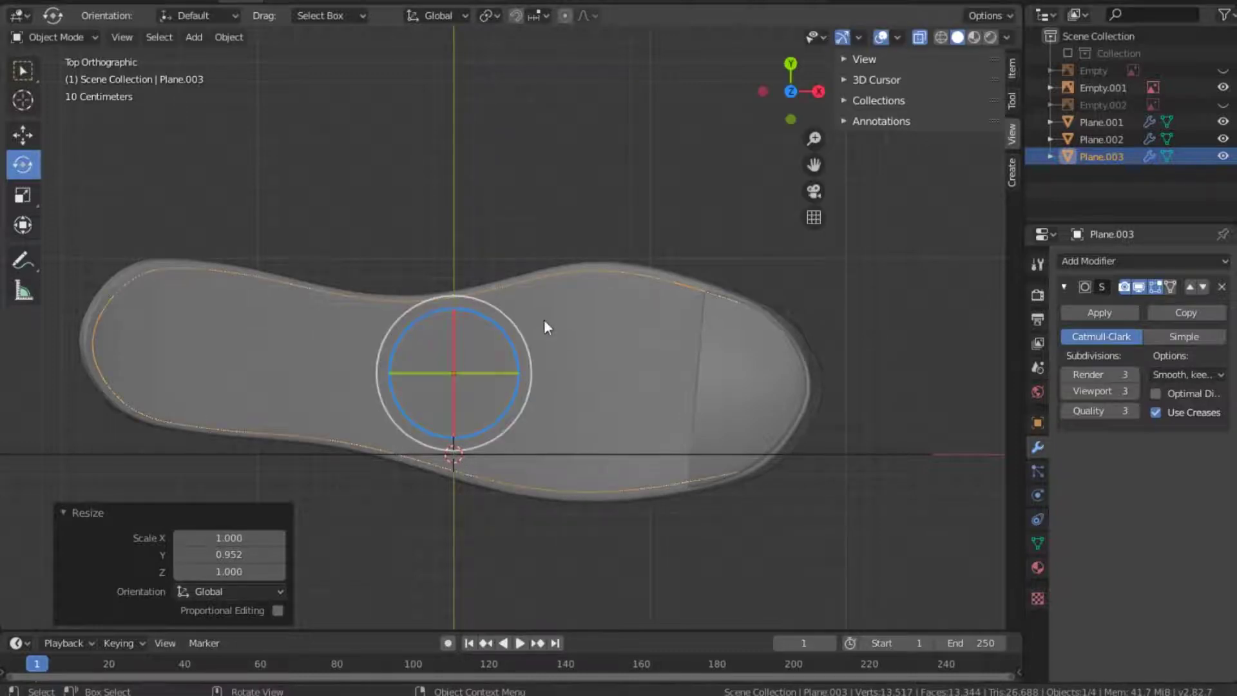
In Back view, extrude all of Plane.003's outline edges straight up along Z.
{"action": "key", "text": "Tab"}
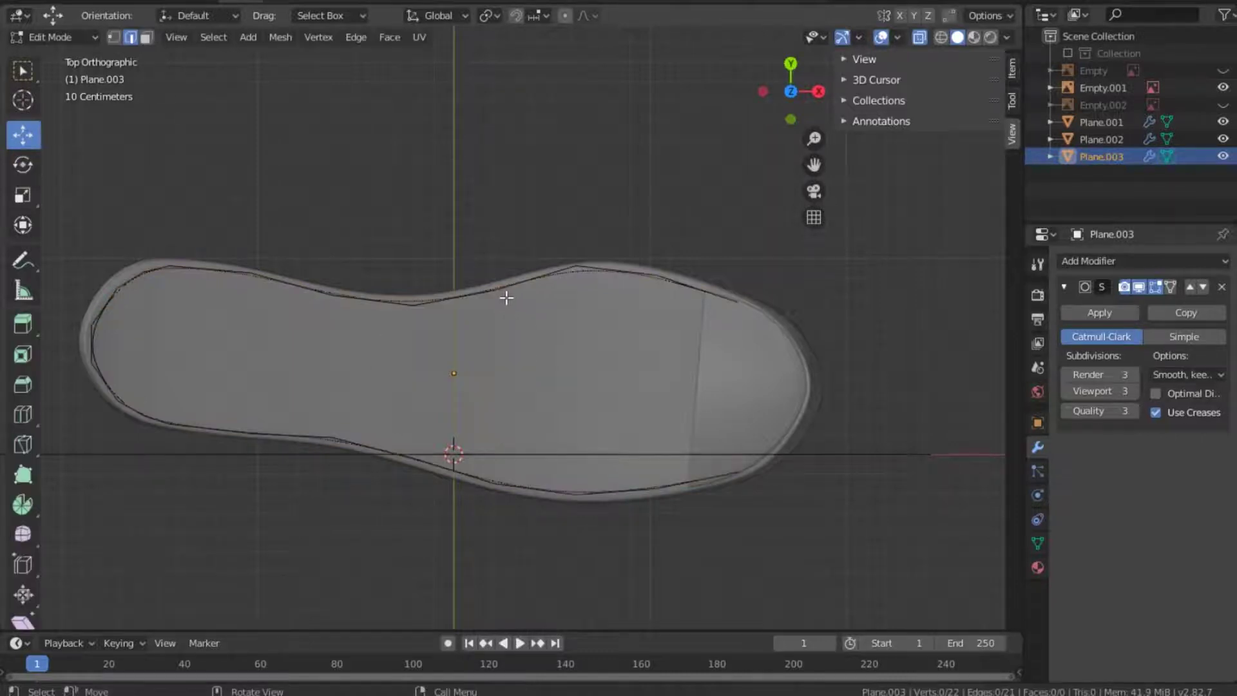
{"action": "key", "text": "grave"}
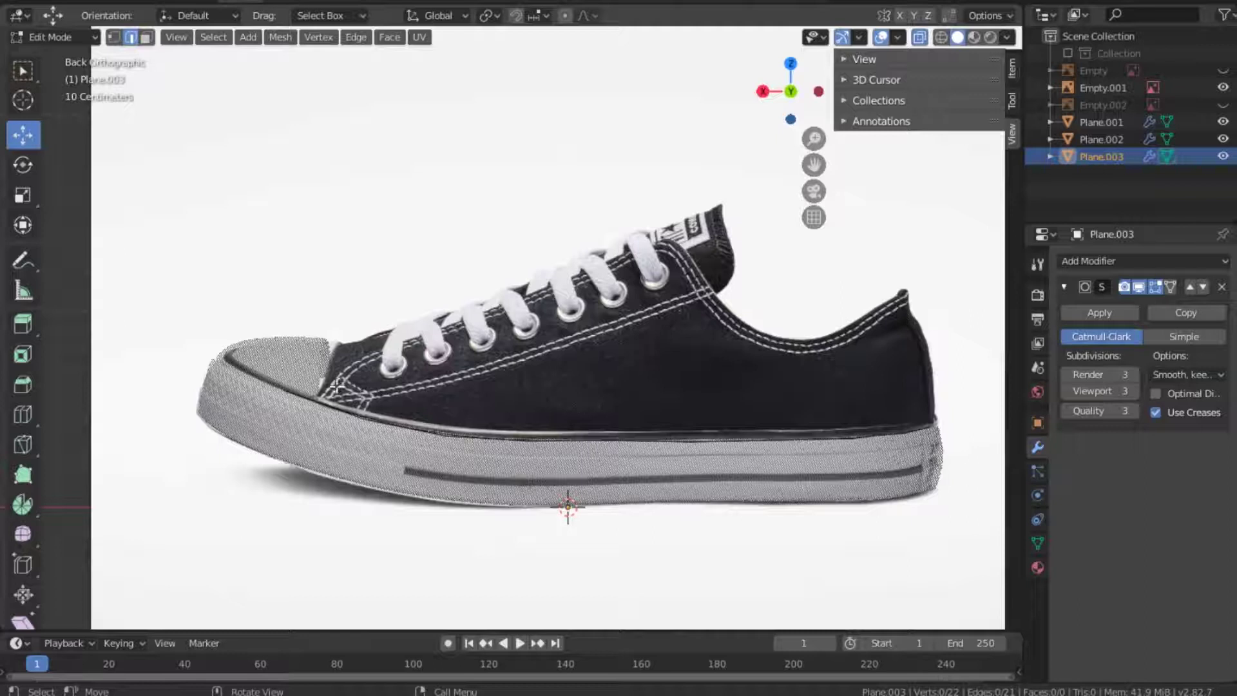
{"action": "key", "text": "a"}
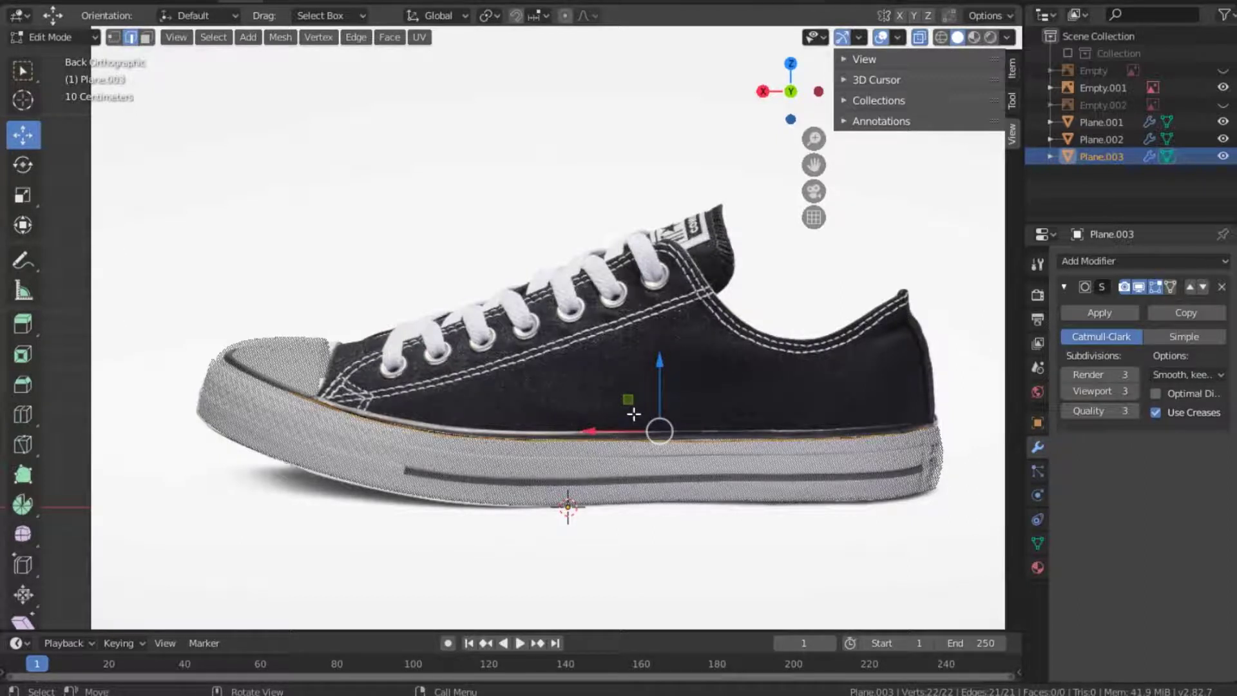
{"action": "key", "text": "e"}
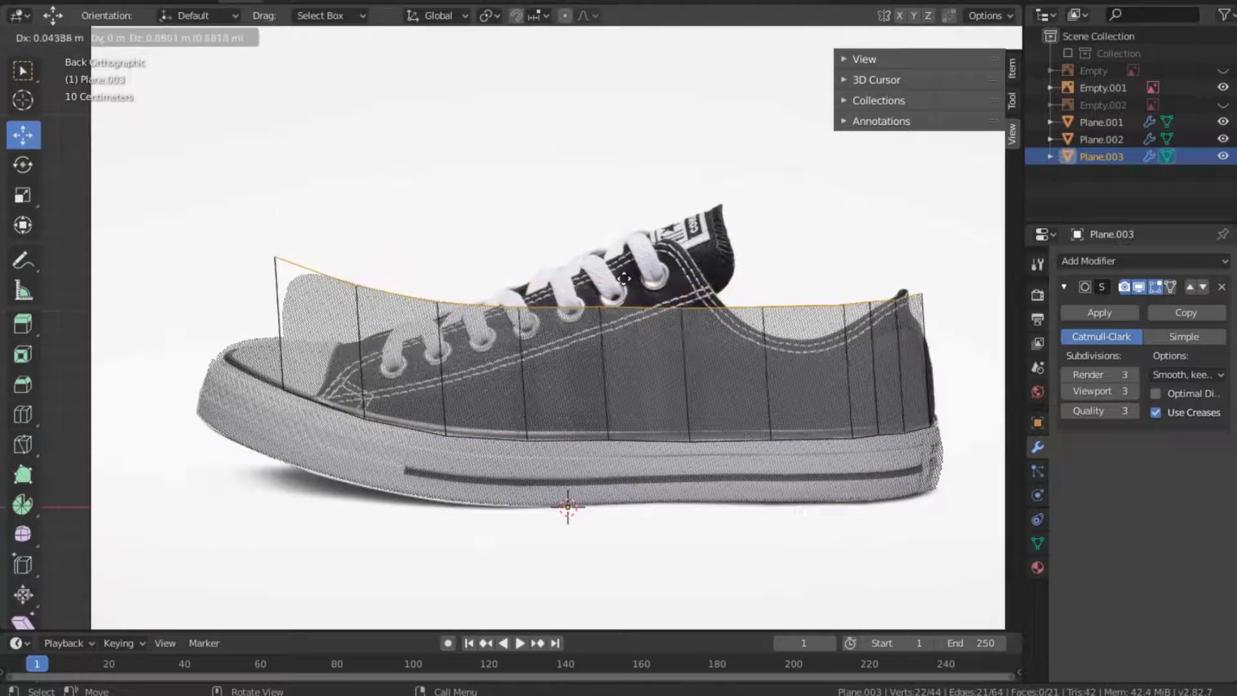
{"action": "key", "text": "z"}
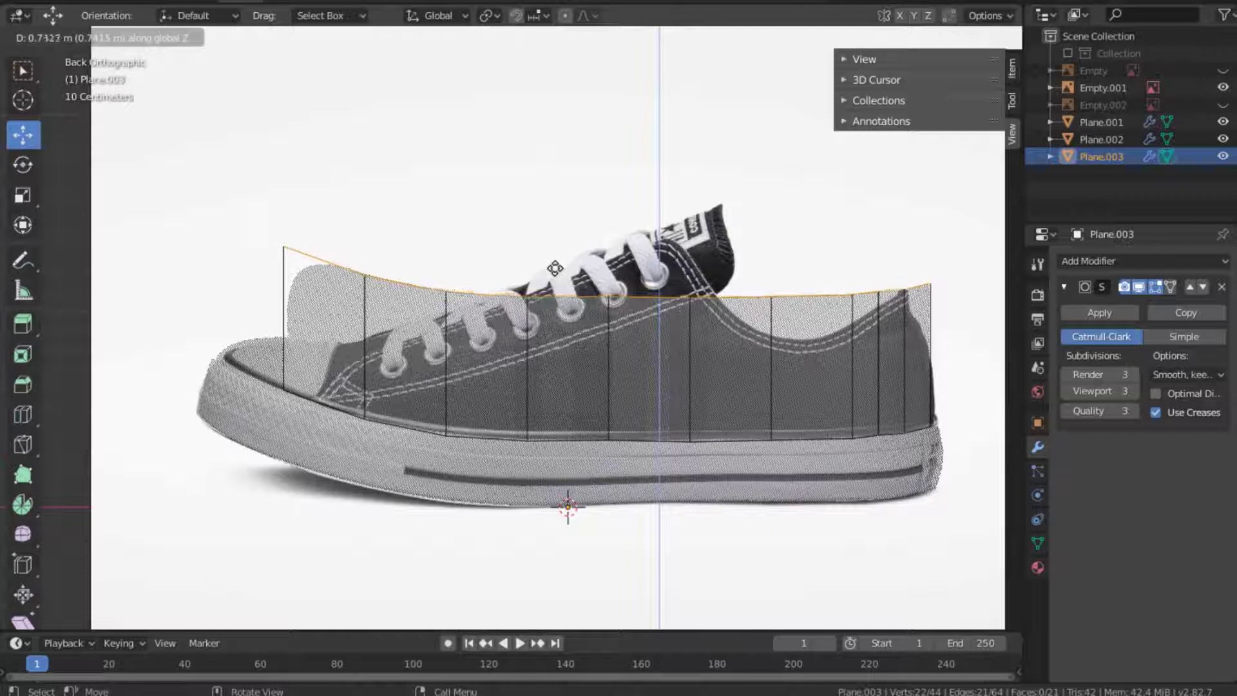
{"action": "left_click", "coordinate": [555, 268]}
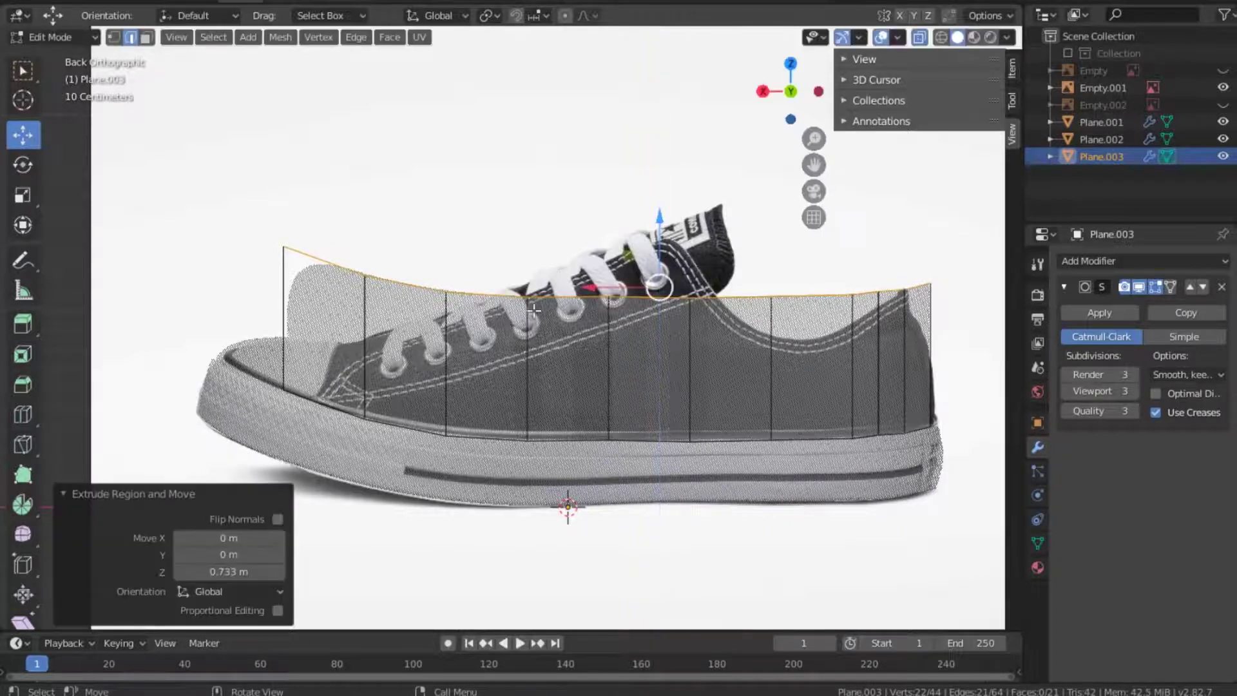
In vertex mode, lower the front top corner and pull the toe vertices onto the toe cap.
{"action": "left_click", "coordinate": [114, 37]}
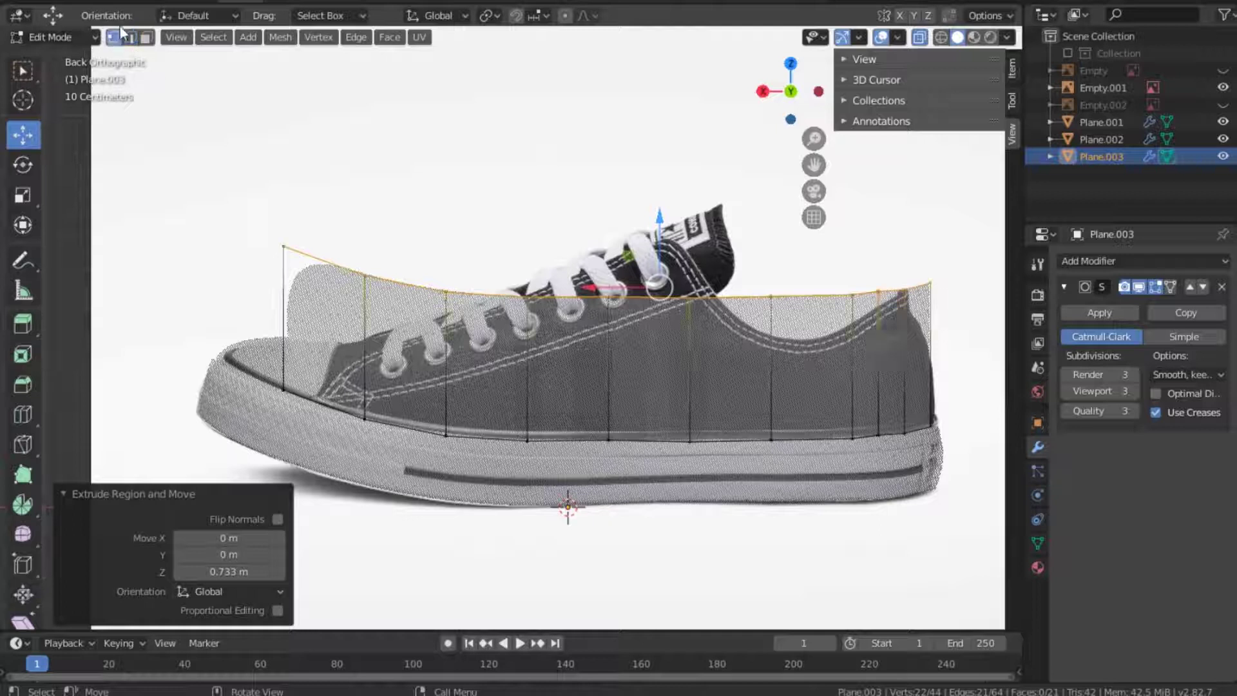
{"action": "left_click", "coordinate": [20, 139]}
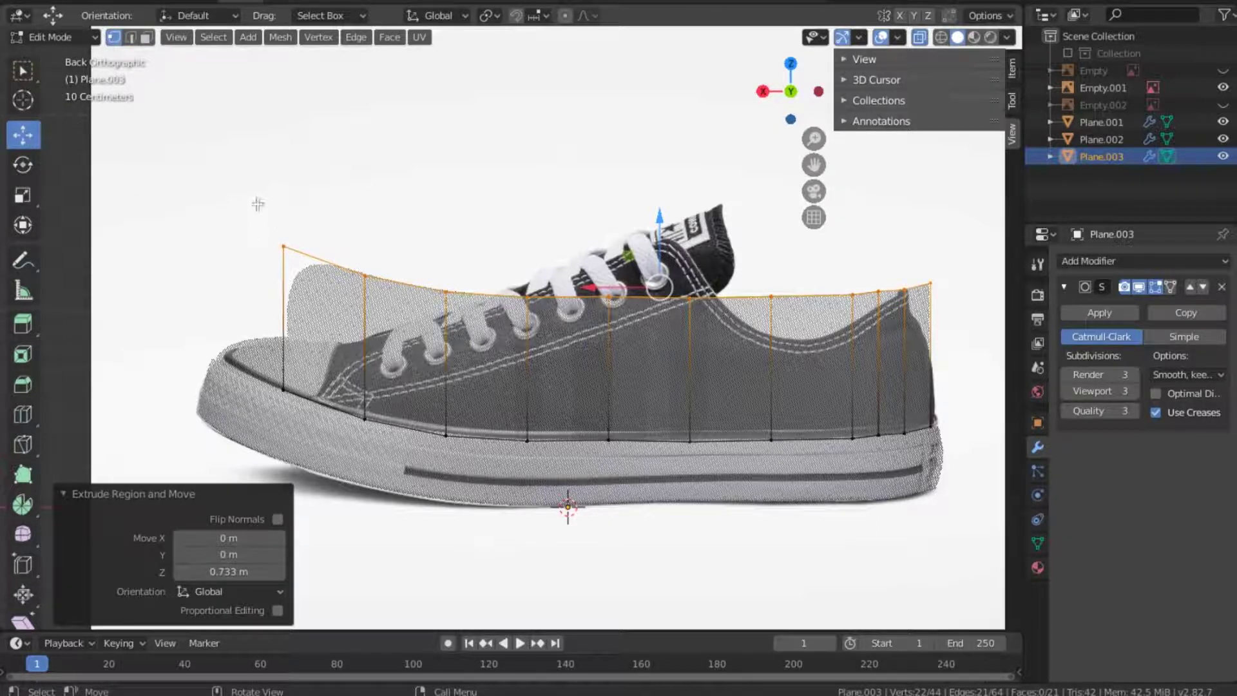
{"action": "left_click", "coordinate": [283, 249]}
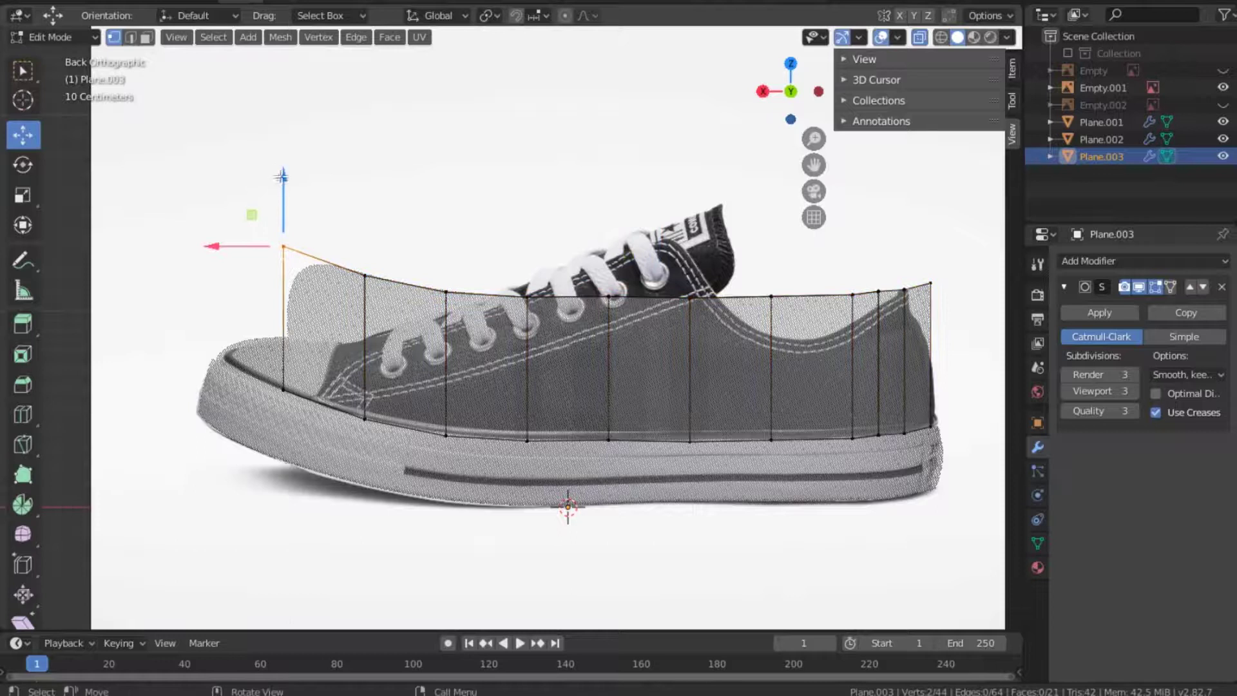
{"action": "left_click_drag", "start_coordinate": [283, 176], "coordinate": [284, 296]}
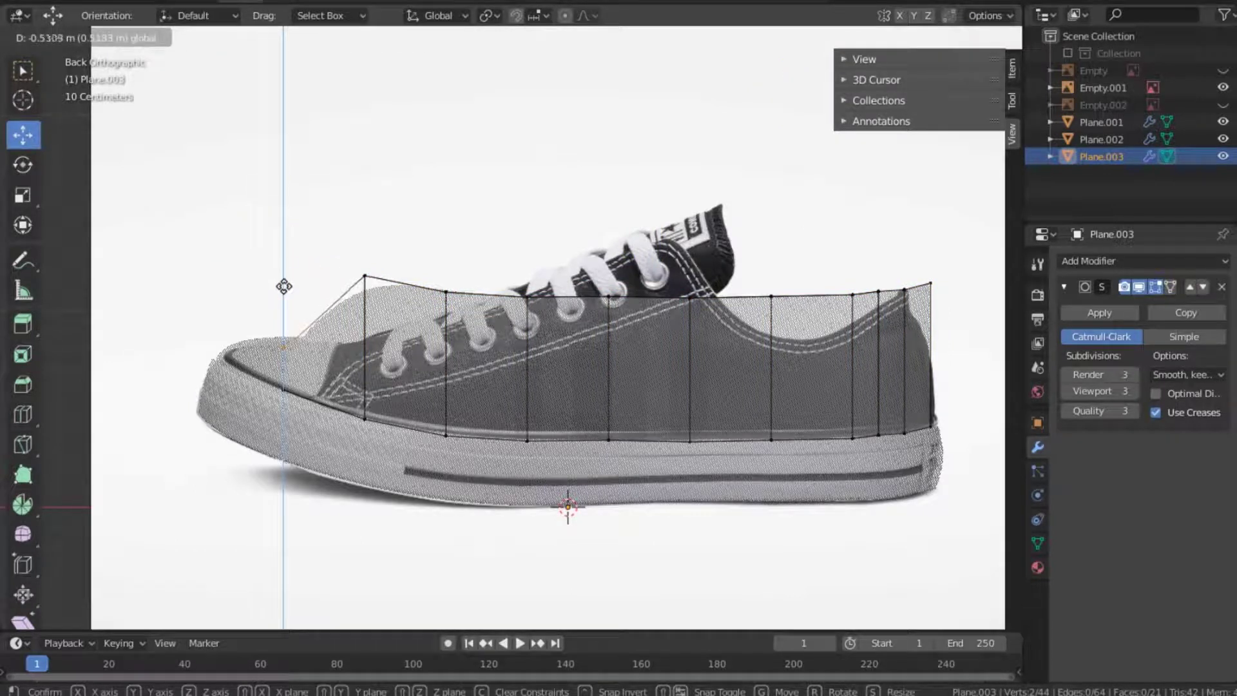
{"action": "left_click_drag", "start_coordinate": [285, 297], "coordinate": [287, 319]}
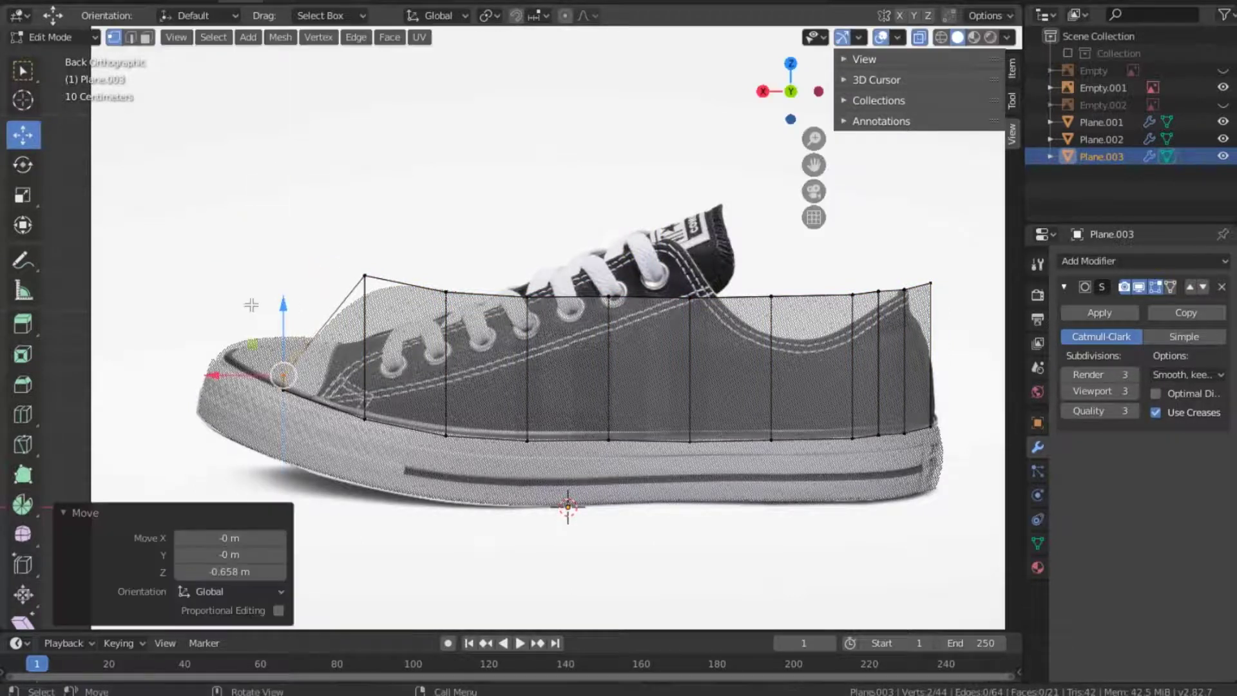
{"action": "left_click", "coordinate": [281, 385], "text": "shift"}
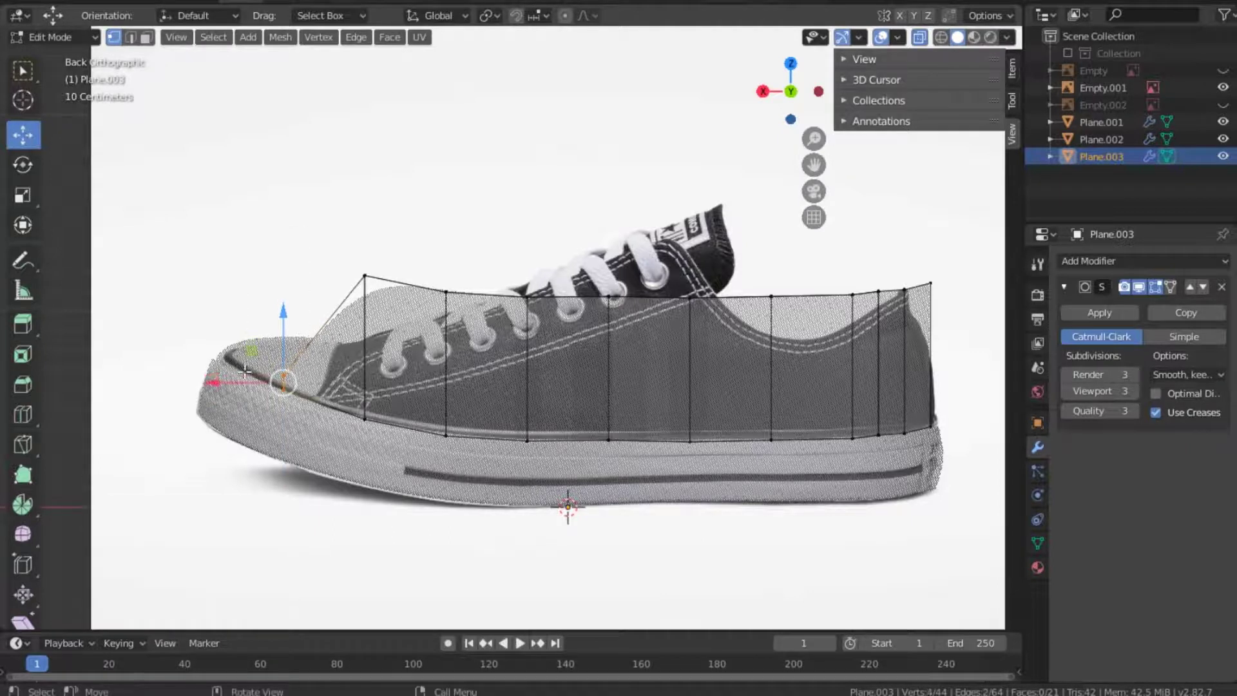
{"action": "left_click_drag", "start_coordinate": [281, 386], "coordinate": [324, 391]}
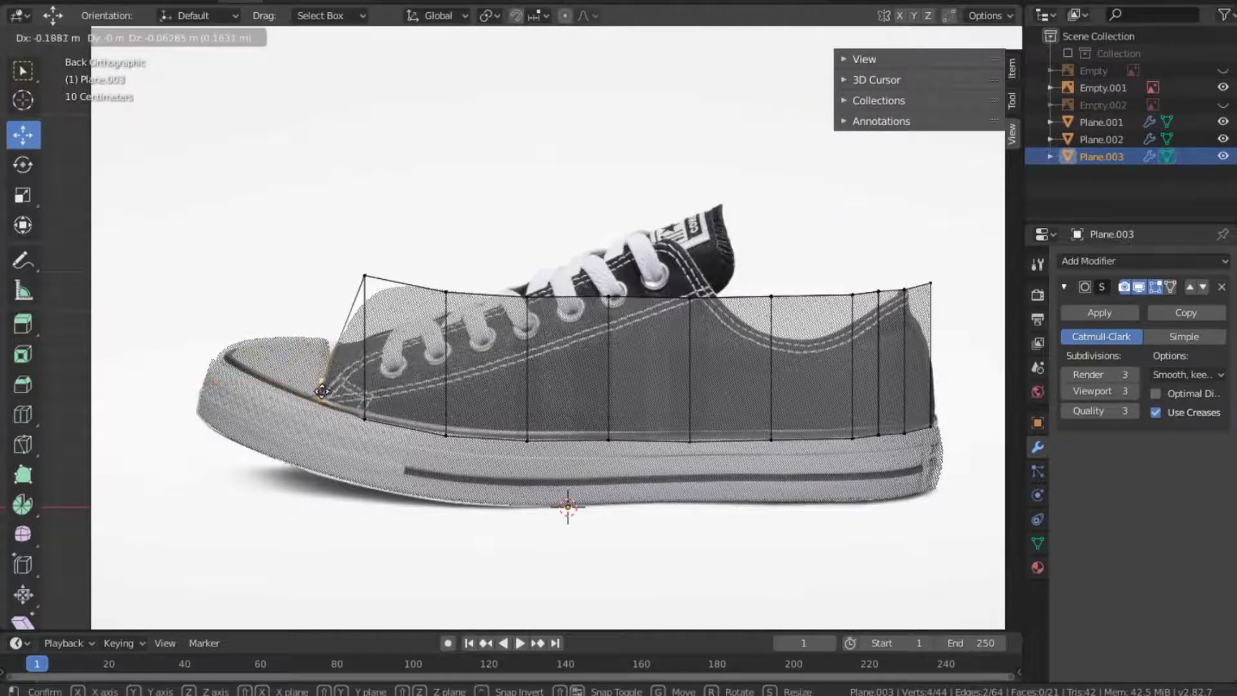
Move the lace-line top vertices along Z and nudge the heel-top vertex down and inward.
{"action": "left_click", "coordinate": [446, 295]}
{"action": "key", "text": "g"}
{"action": "key", "text": "z"}
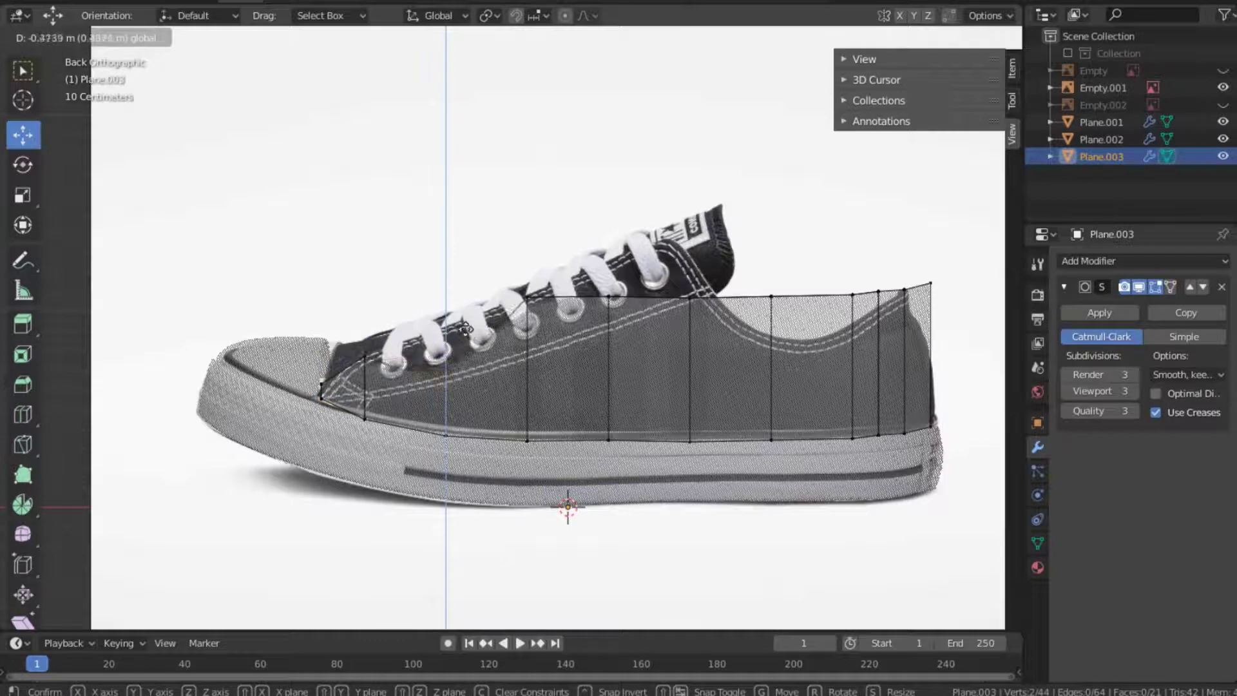
{"action": "left_click", "coordinate": [472, 278]}
{"action": "left_click", "coordinate": [748, 285]}
{"action": "key", "text": "g"}
{"action": "key", "text": "z"}
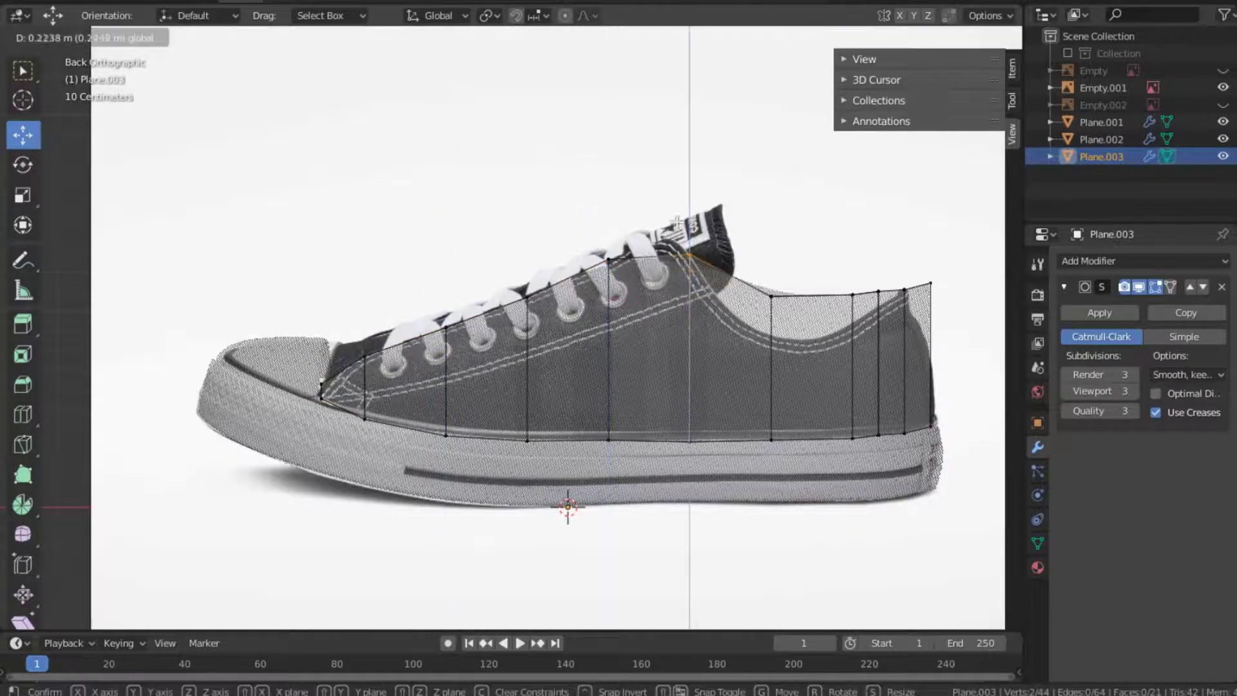
{"action": "left_click", "coordinate": [779, 284]}
{"action": "left_click", "coordinate": [927, 287]}
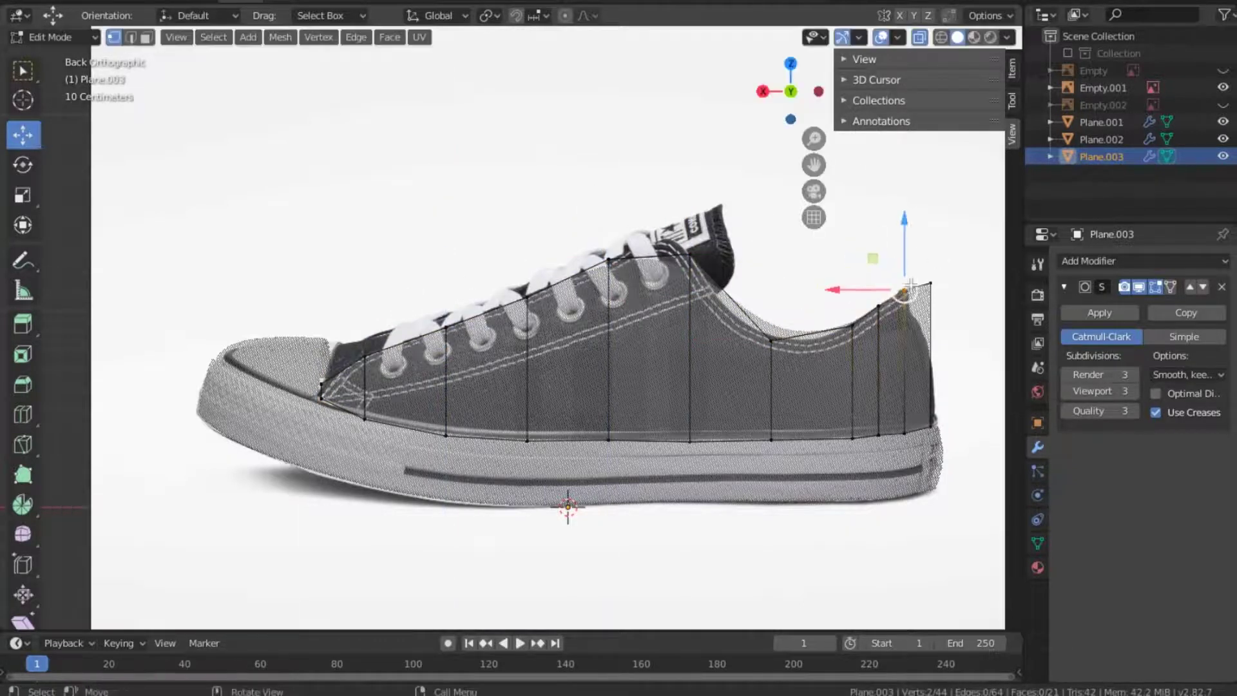
{"action": "left_click_drag", "start_coordinate": [929, 286], "coordinate": [902, 295]}
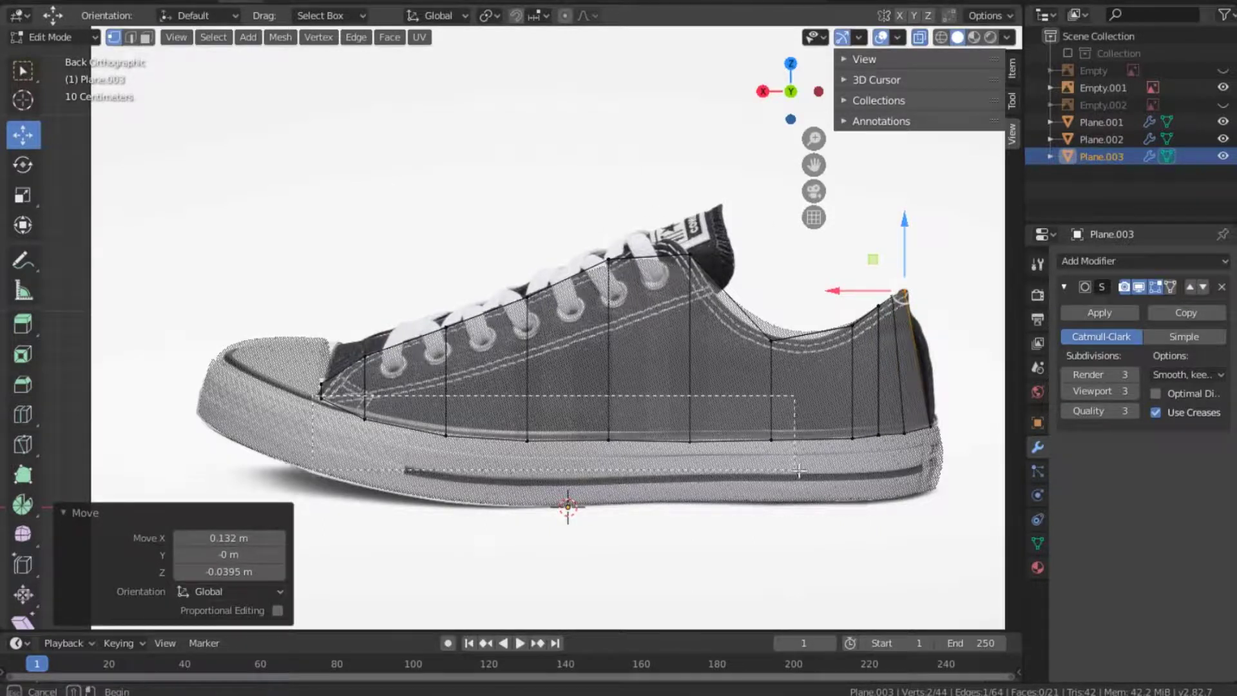
Lower the wall's bottom vertex row onto the sole line and drop the toe vertex.
{"action": "left_click_drag", "start_coordinate": [313, 388], "coordinate": [974, 495]}
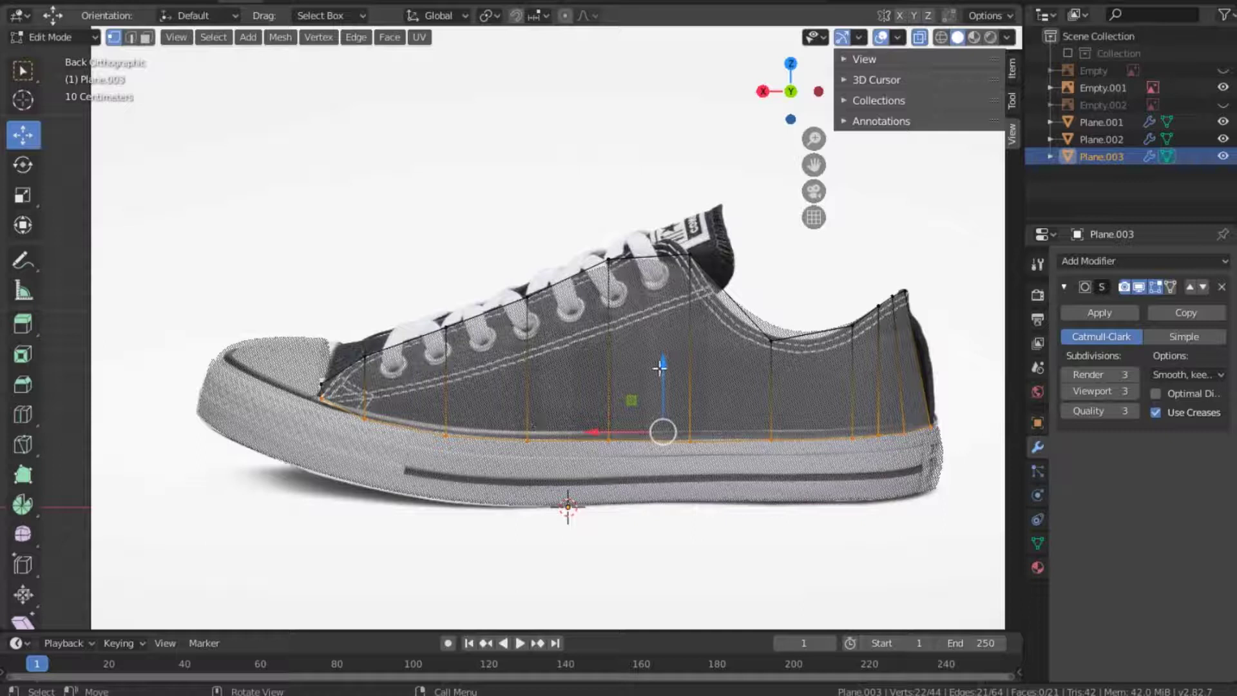
{"action": "left_click_drag", "start_coordinate": [659, 368], "coordinate": [659, 379]}
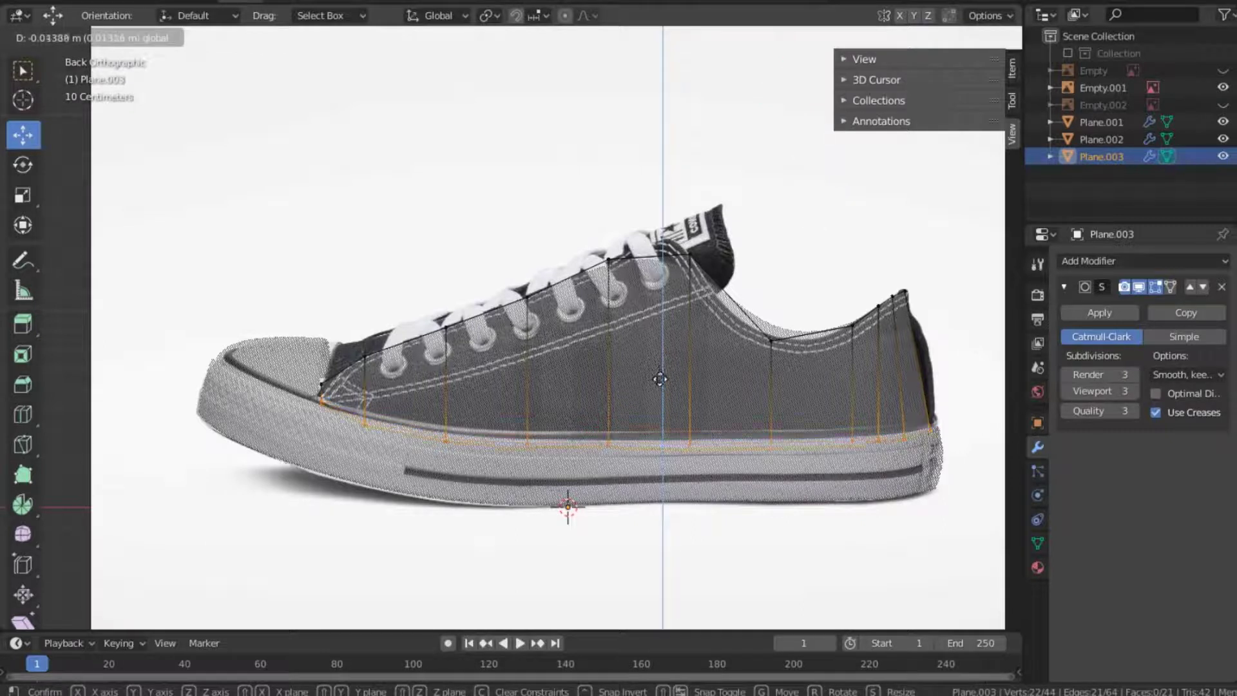
{"action": "left_click", "coordinate": [659, 378]}
{"action": "left_click", "coordinate": [322, 407]}
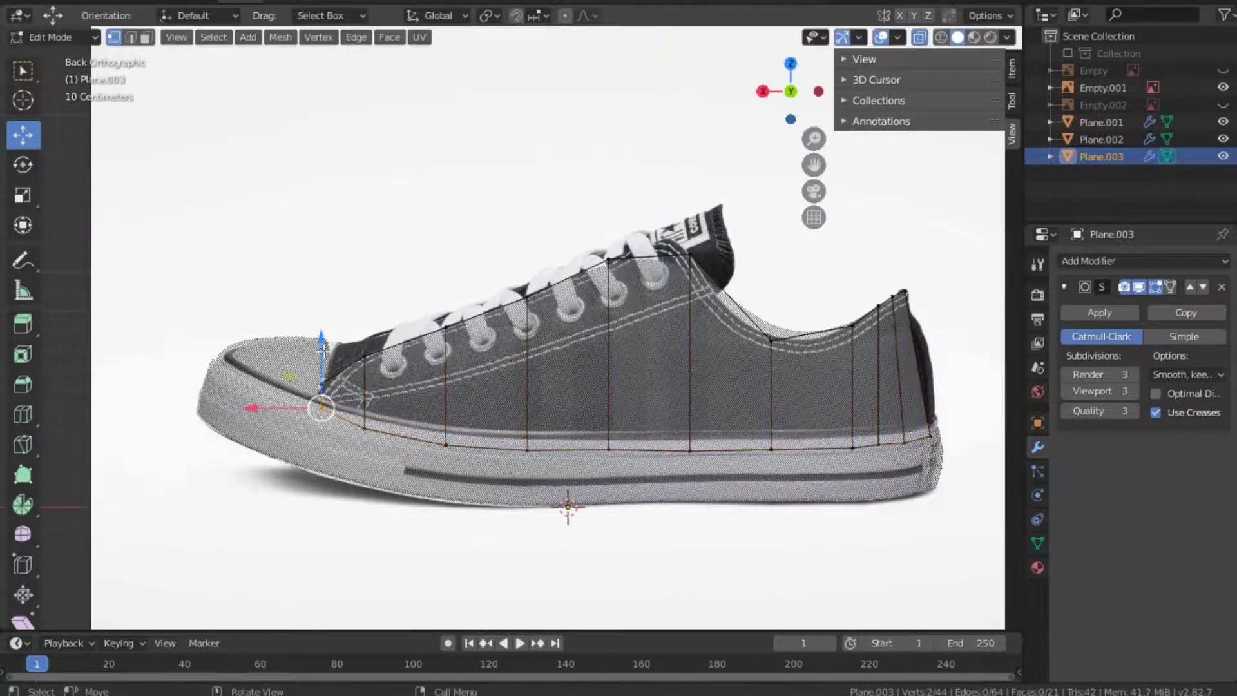
{"action": "left_click_drag", "start_coordinate": [322, 344], "coordinate": [320, 359]}
{"action": "left_click", "coordinate": [319, 359]}
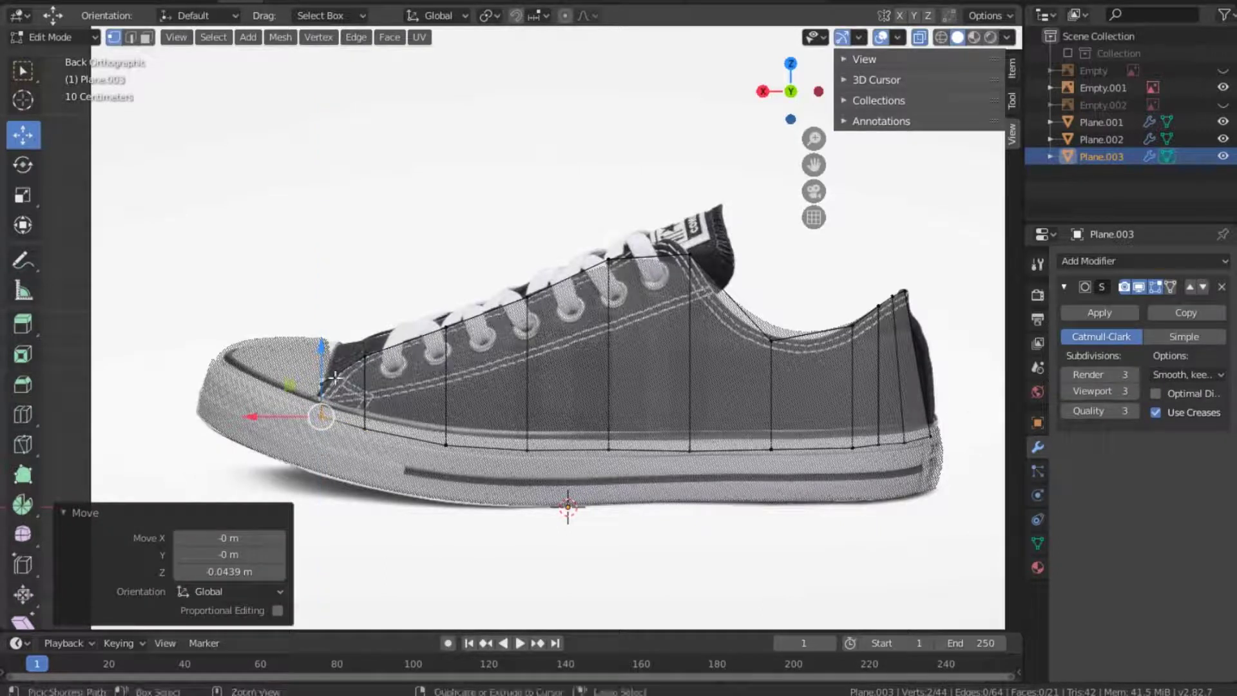
Cut two edge loops into the upper shell near the toe.
{"action": "left_click", "coordinate": [345, 290]}
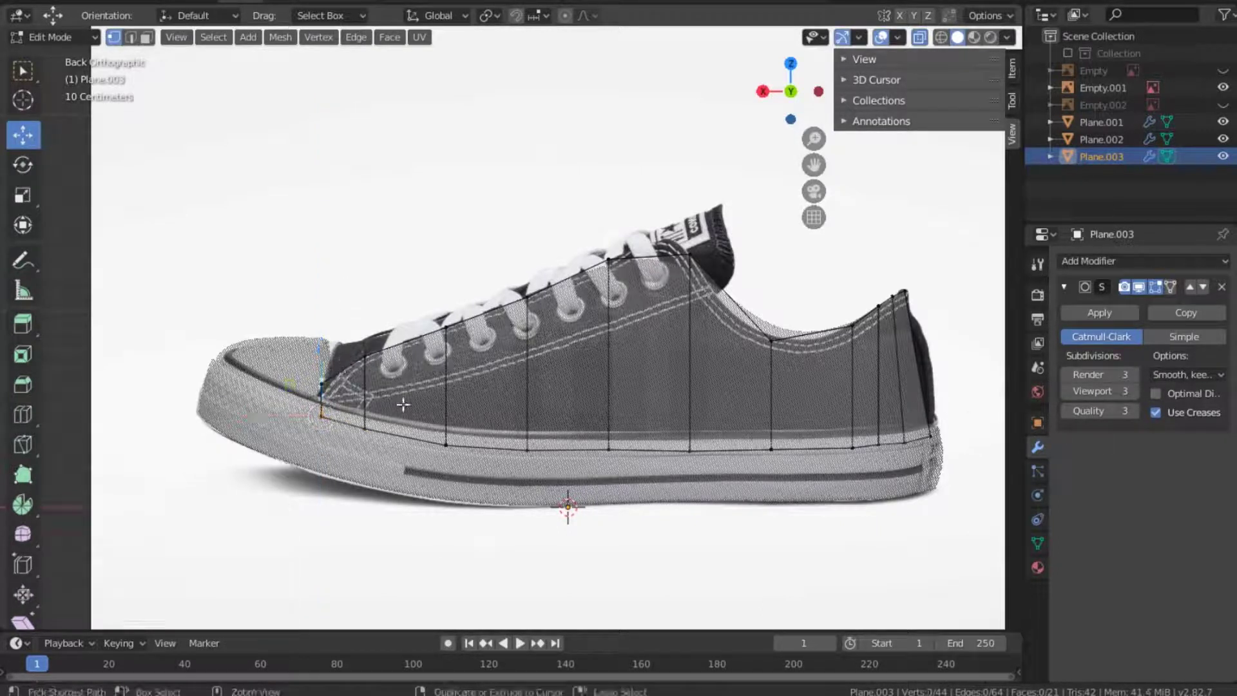
{"action": "key", "text": "ctrl+r"}
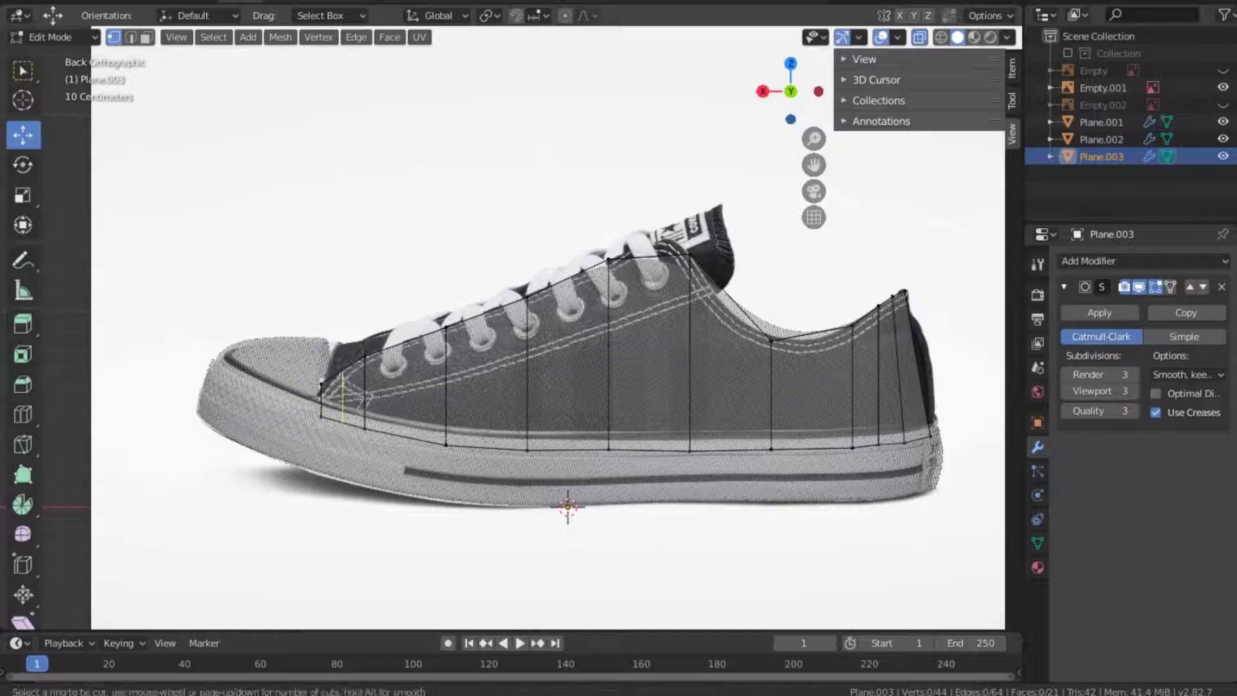
{"action": "left_click", "coordinate": [346, 392]}
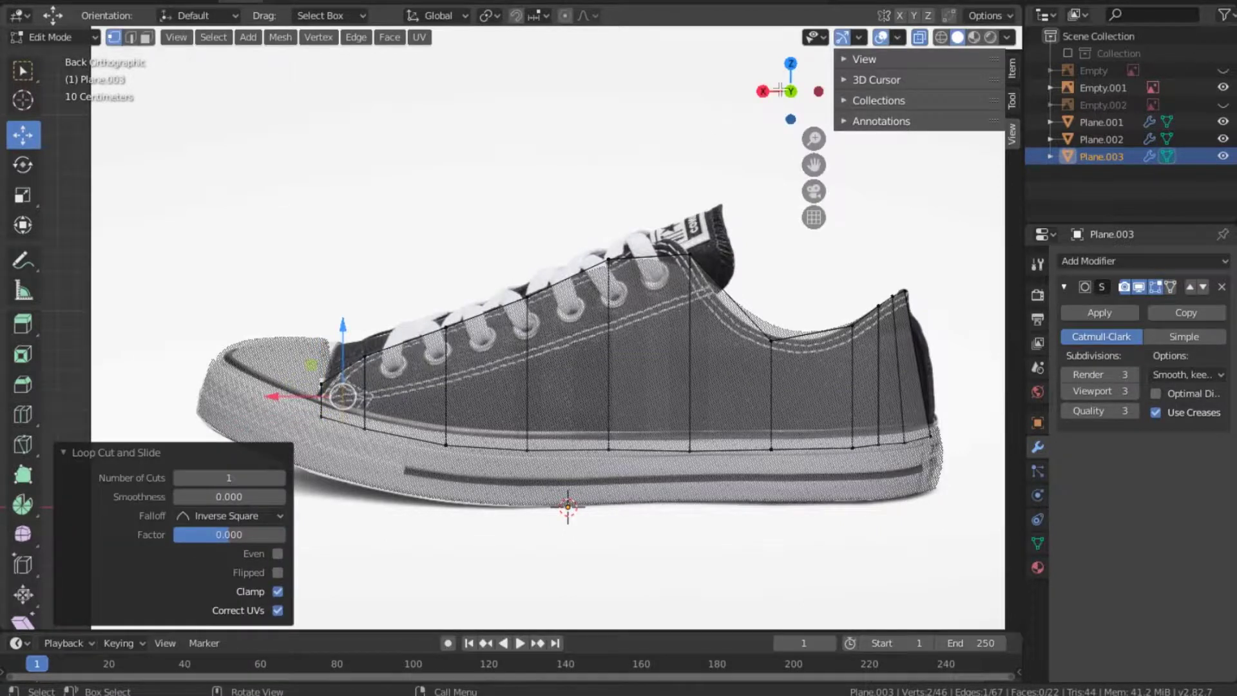
{"action": "left_click_drag", "start_coordinate": [778, 90], "coordinate": [735, 107]}
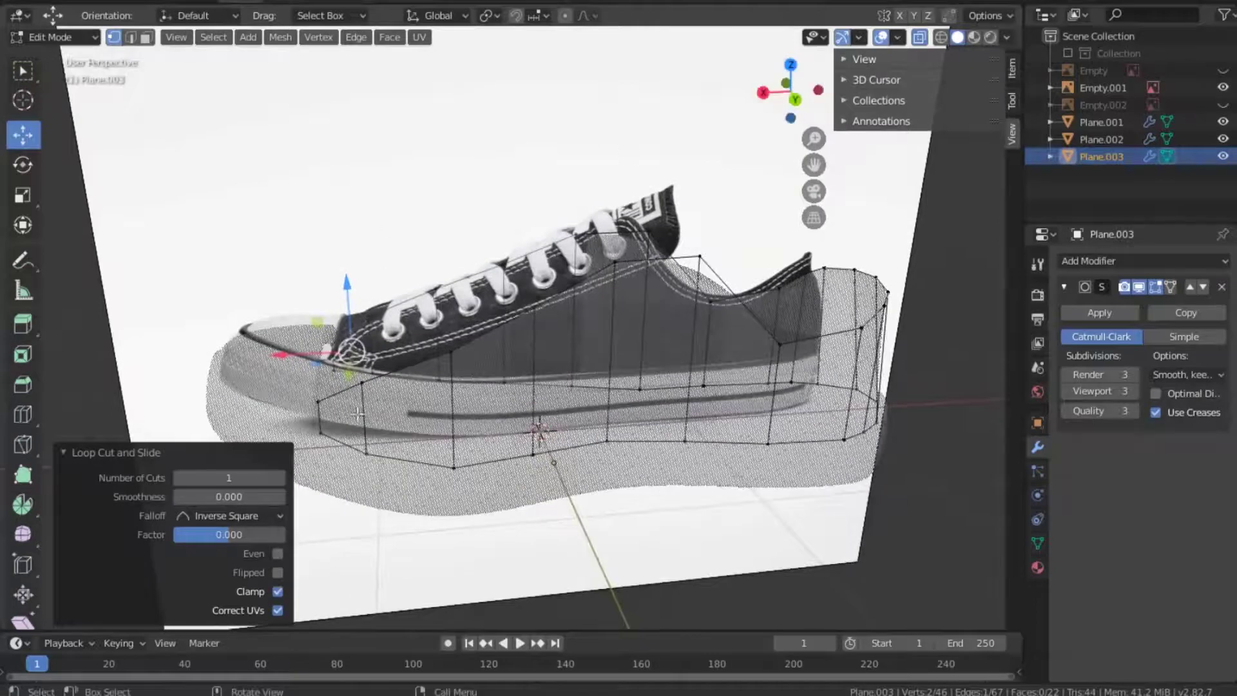
{"action": "key", "text": "ctrl+r"}
{"action": "left_click", "coordinate": [349, 392]}
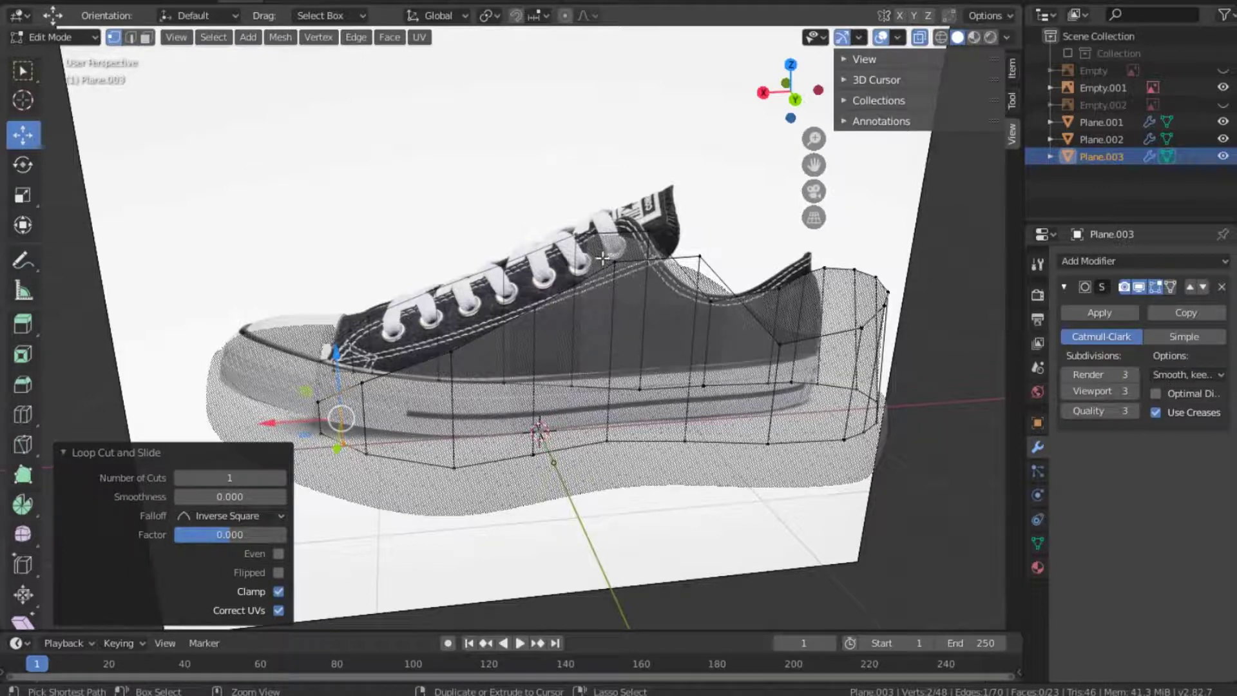
Add two vertical edge loops across the upper near the laces.
{"action": "key", "text": "ctrl+r"}
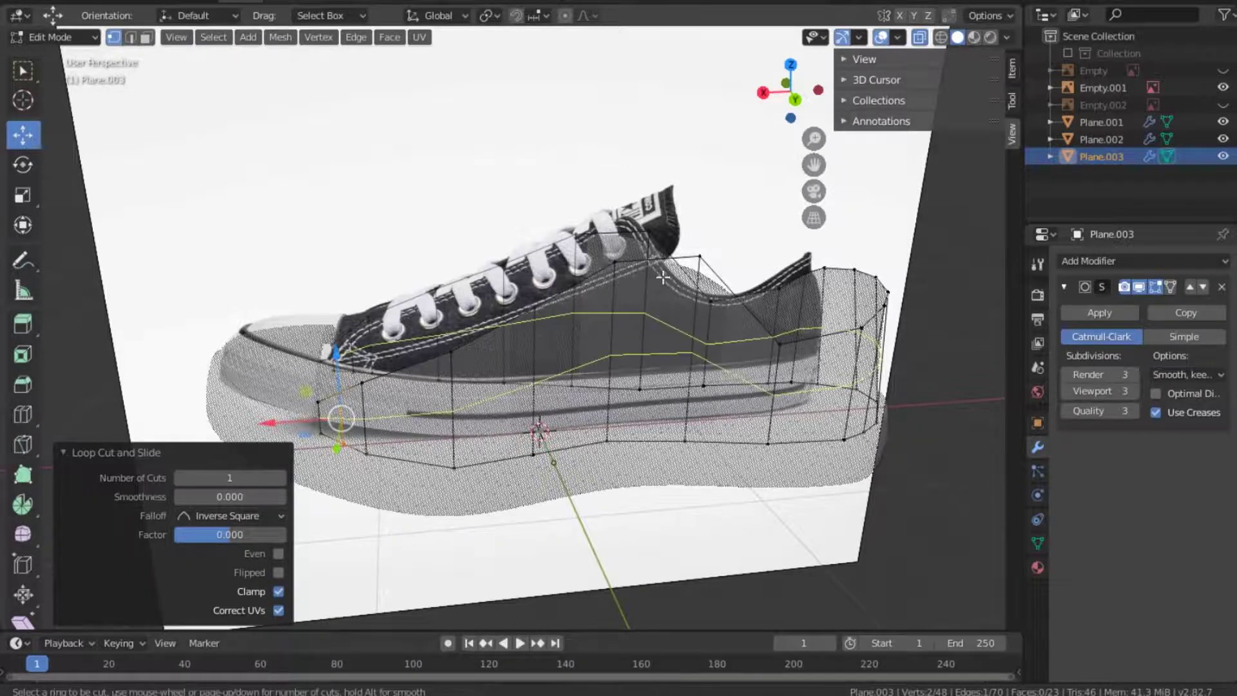
{"action": "right_click", "coordinate": [660, 253]}
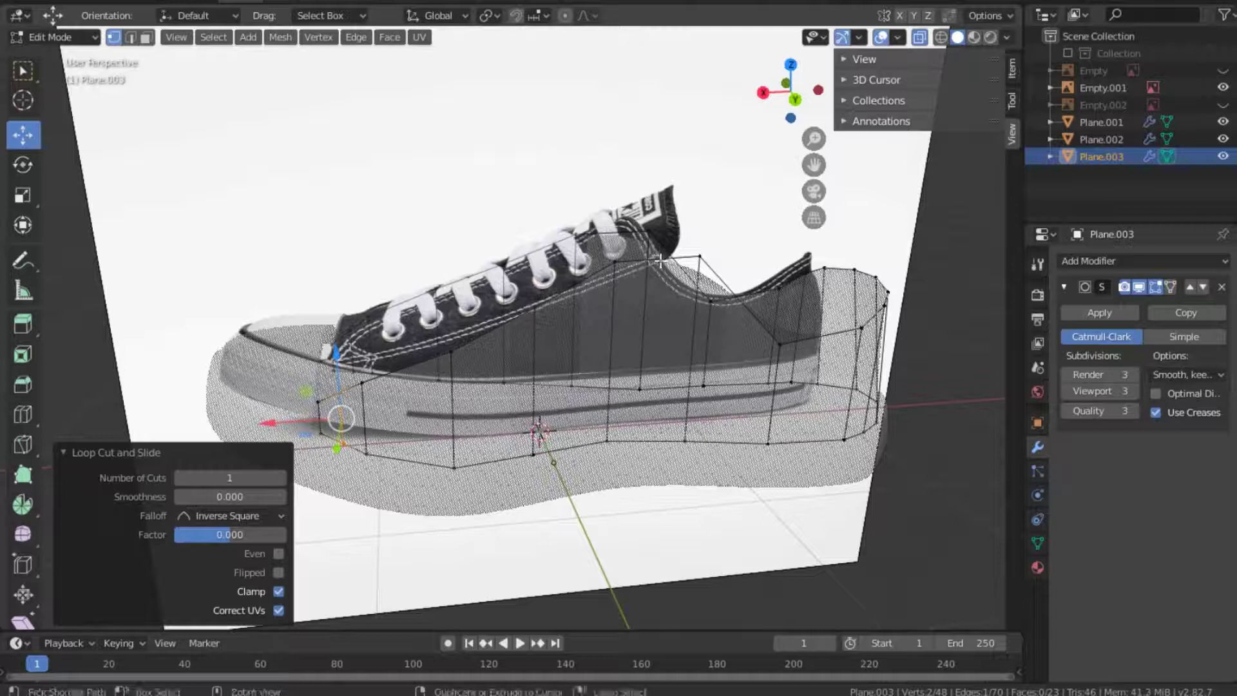
{"action": "key", "text": "ctrl+r"}
{"action": "left_click", "coordinate": [660, 254]}
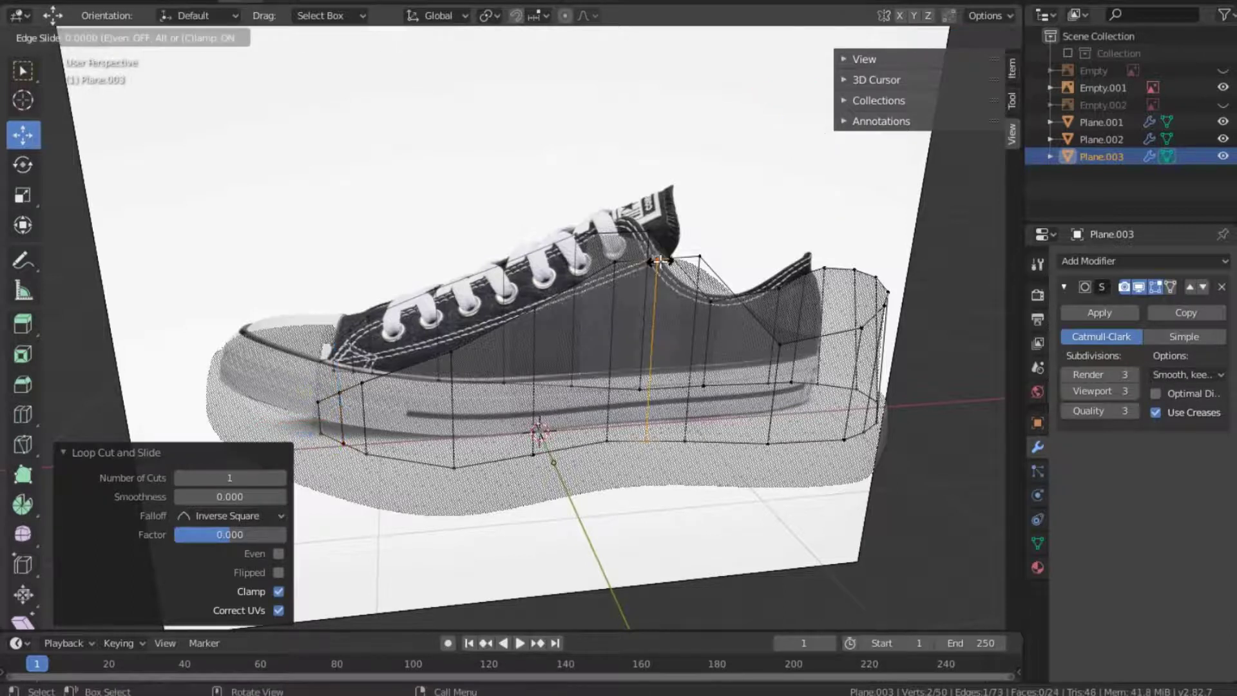
{"action": "key", "text": "ctrl+r"}
{"action": "left_click", "coordinate": [615, 242]}
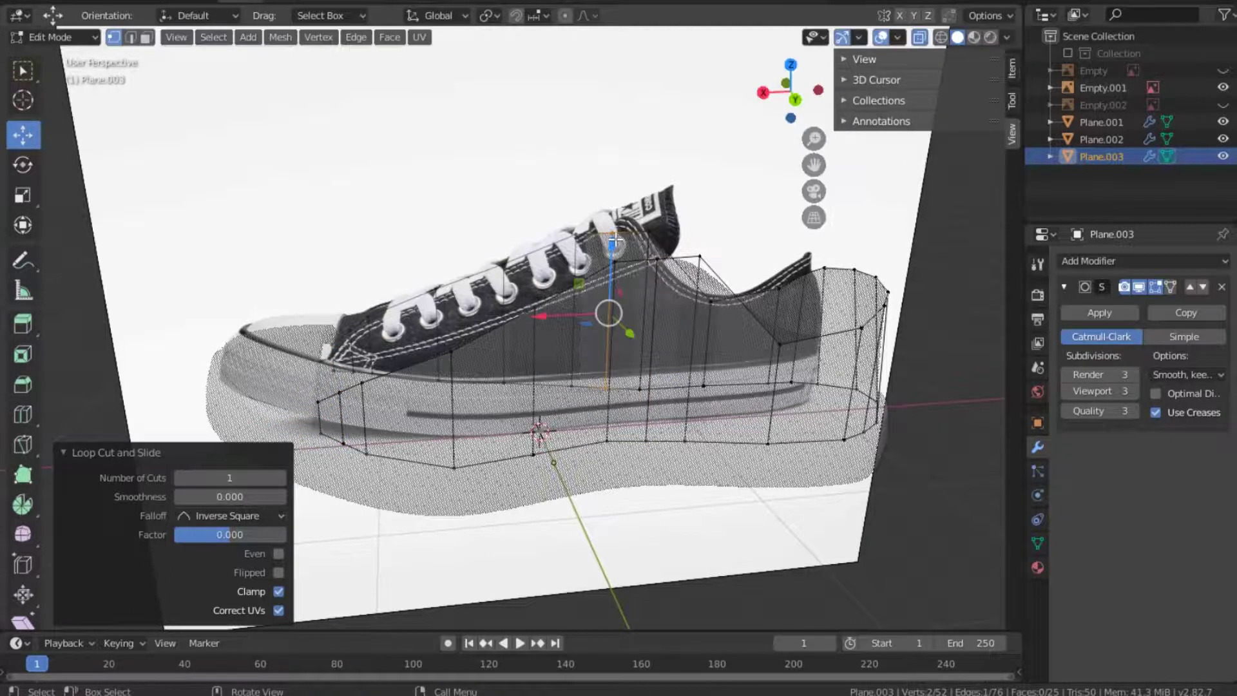
{"action": "key", "text": "grave"}
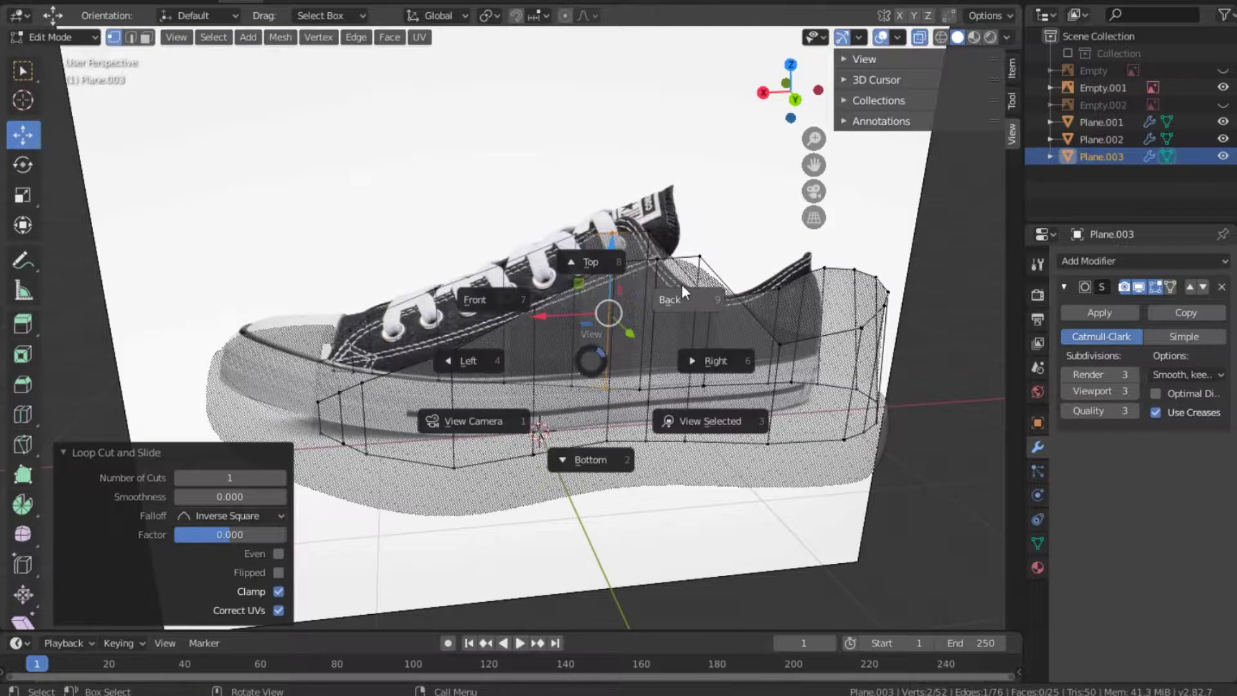
In side view, raise the lace-top vertex up to the tongue's top.
{"action": "left_click", "coordinate": [683, 300]}
{"action": "left_click", "coordinate": [653, 260]}
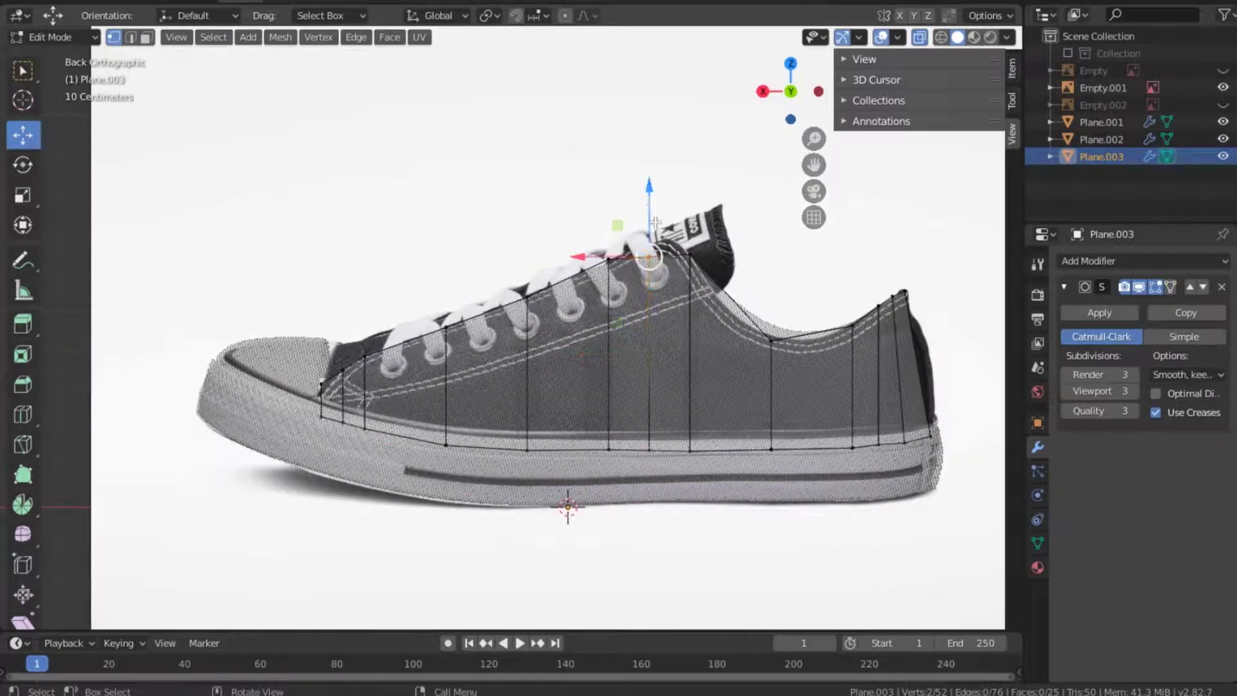
{"action": "left_click_drag", "start_coordinate": [650, 194], "coordinate": [650, 182]}
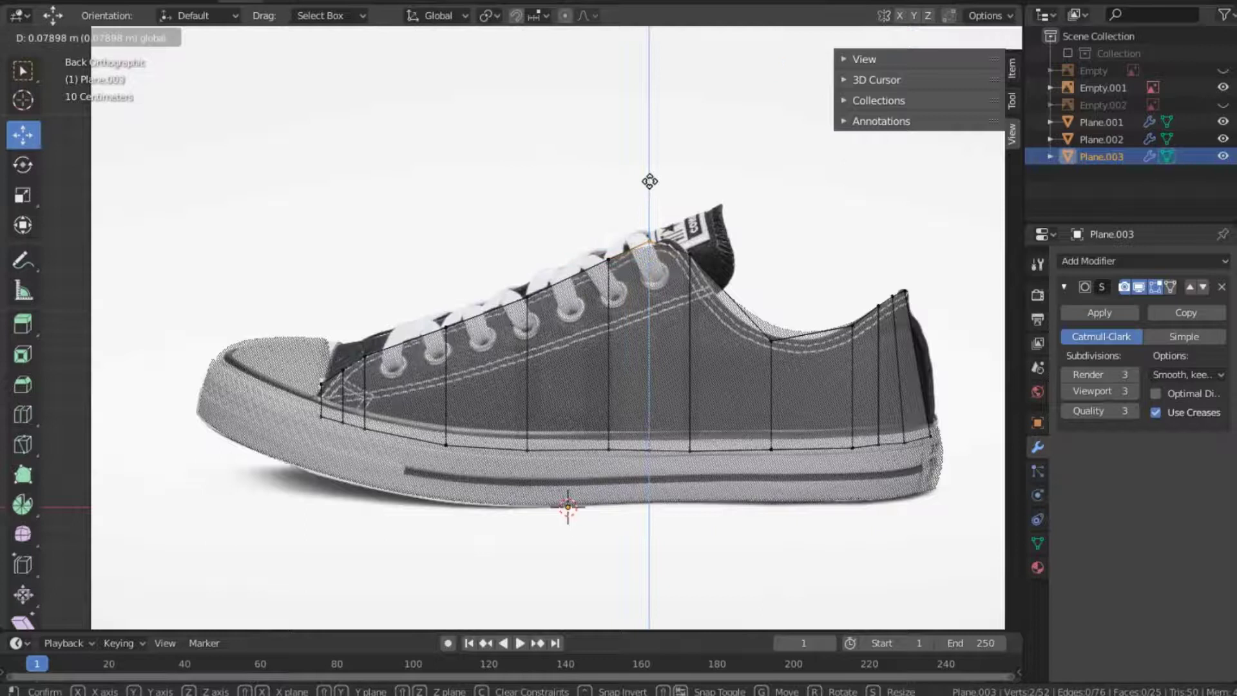
{"action": "left_click", "coordinate": [649, 182]}
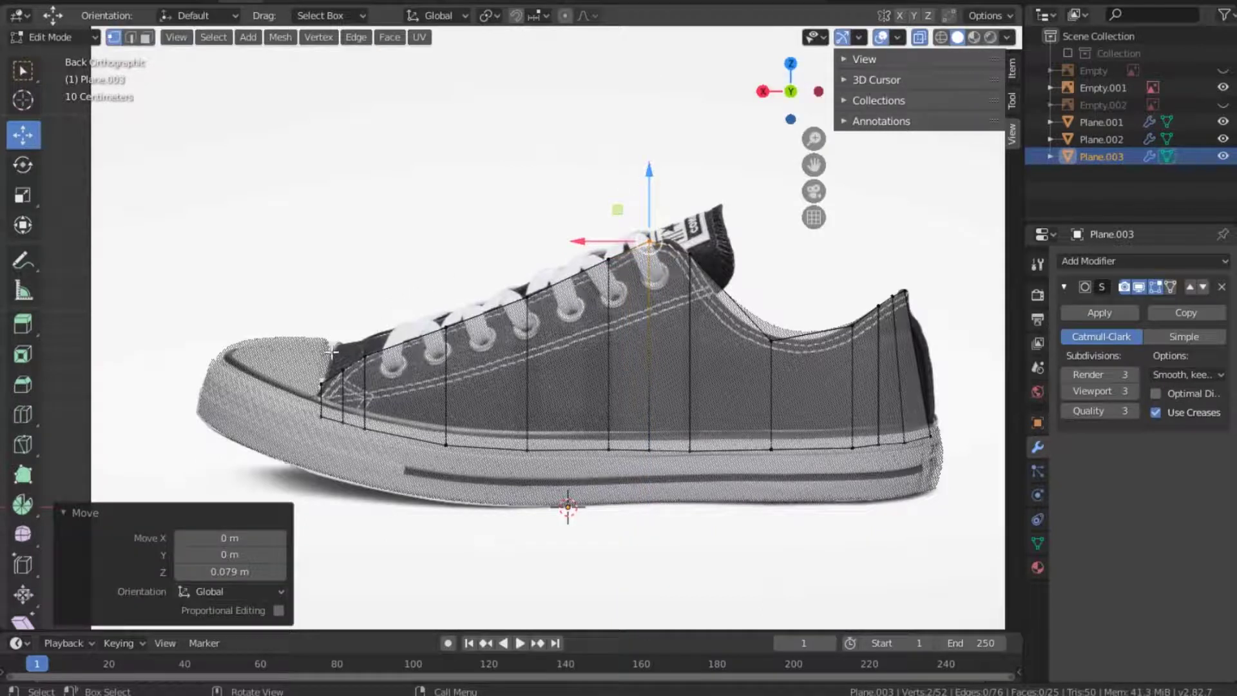
Lower the toe vertex along the front edge onto the toe cap.
{"action": "left_click", "coordinate": [319, 380]}
{"action": "left_click_drag", "start_coordinate": [329, 290], "coordinate": [324, 341]}
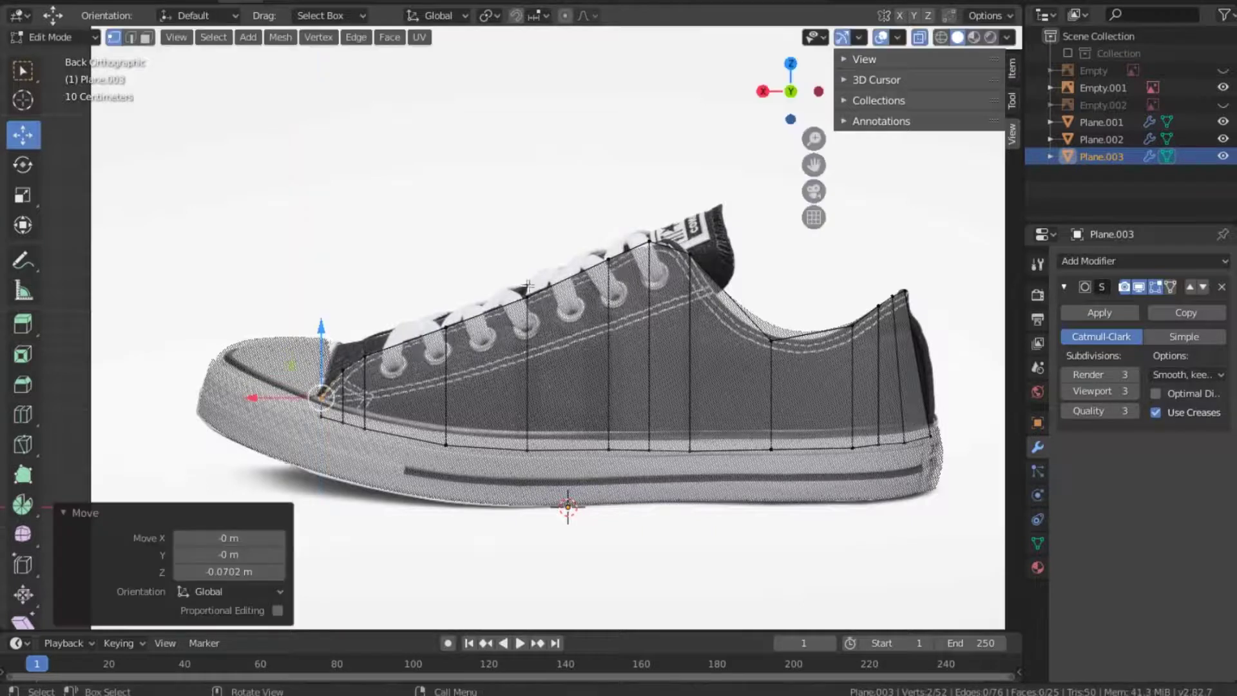
{"action": "left_click", "coordinate": [511, 167]}
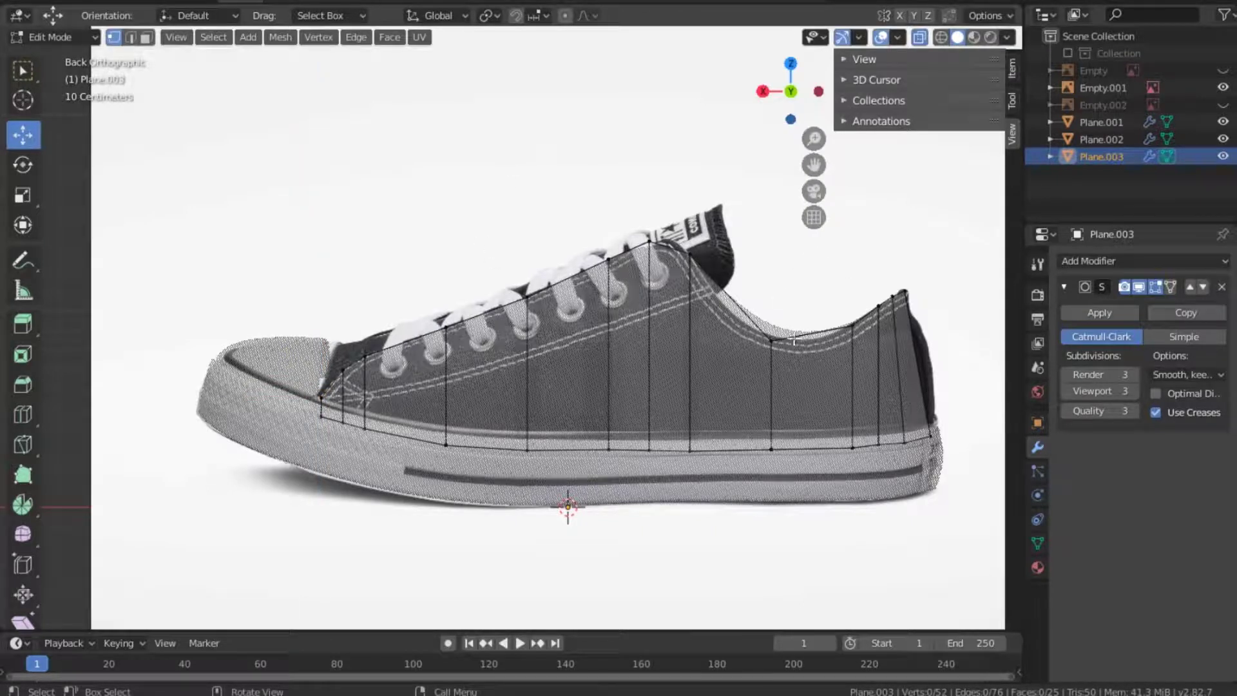
{"action": "left_click_drag", "start_coordinate": [790, 90], "coordinate": [787, 93]}
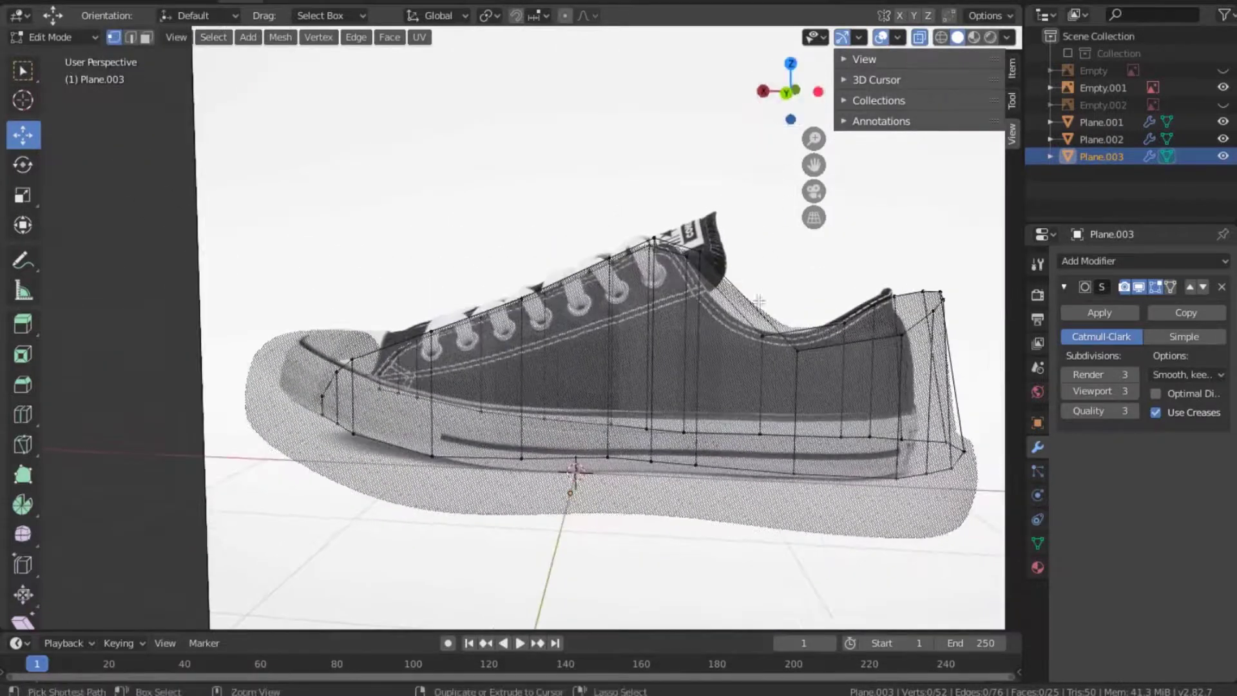
From a tilted view, cut four vertical edge loops between the laces and the heel.
{"action": "key", "text": "ctrl+r"}
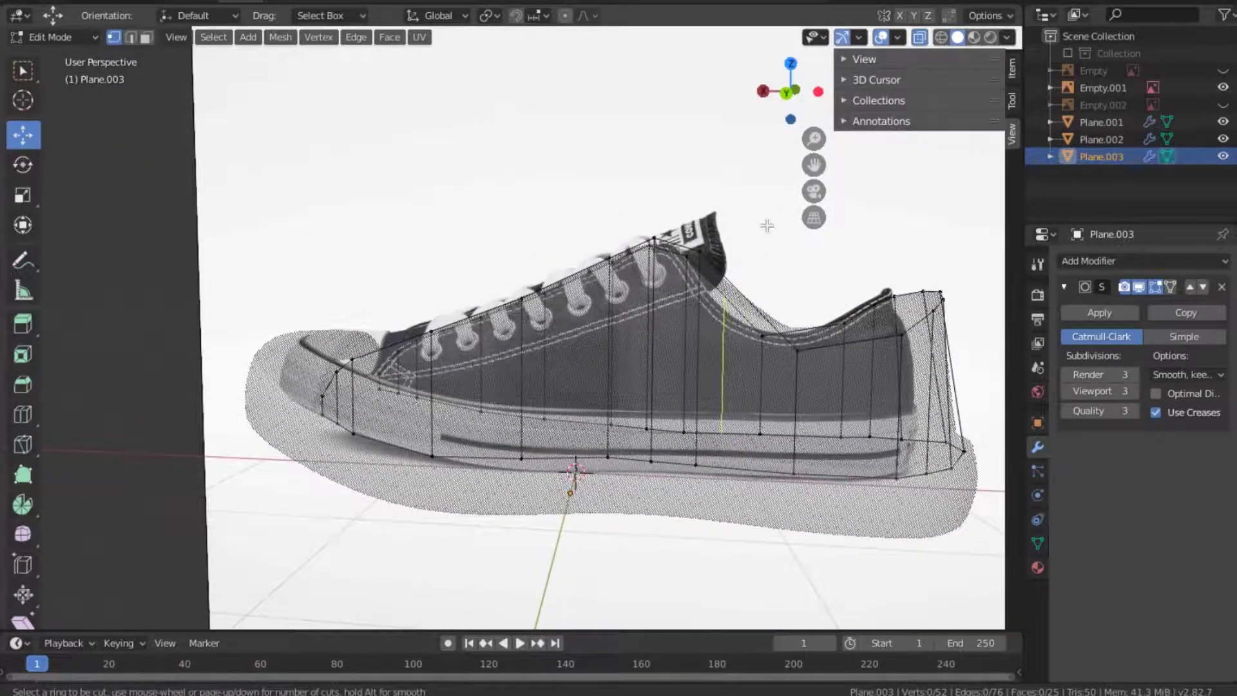
{"action": "key", "text": "Escape"}
{"action": "left_click_drag", "start_coordinate": [792, 91], "coordinate": [773, 90]}
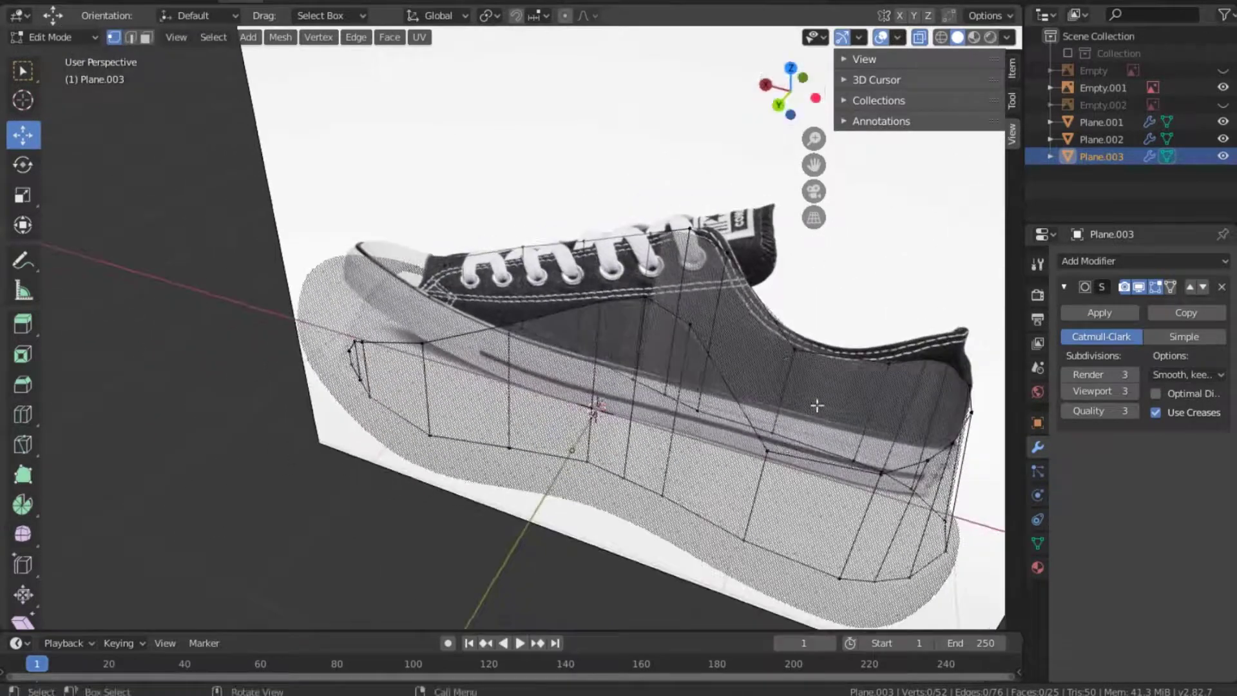
{"action": "key", "text": "ctrl+r"}
{"action": "left_click", "coordinate": [750, 310]}
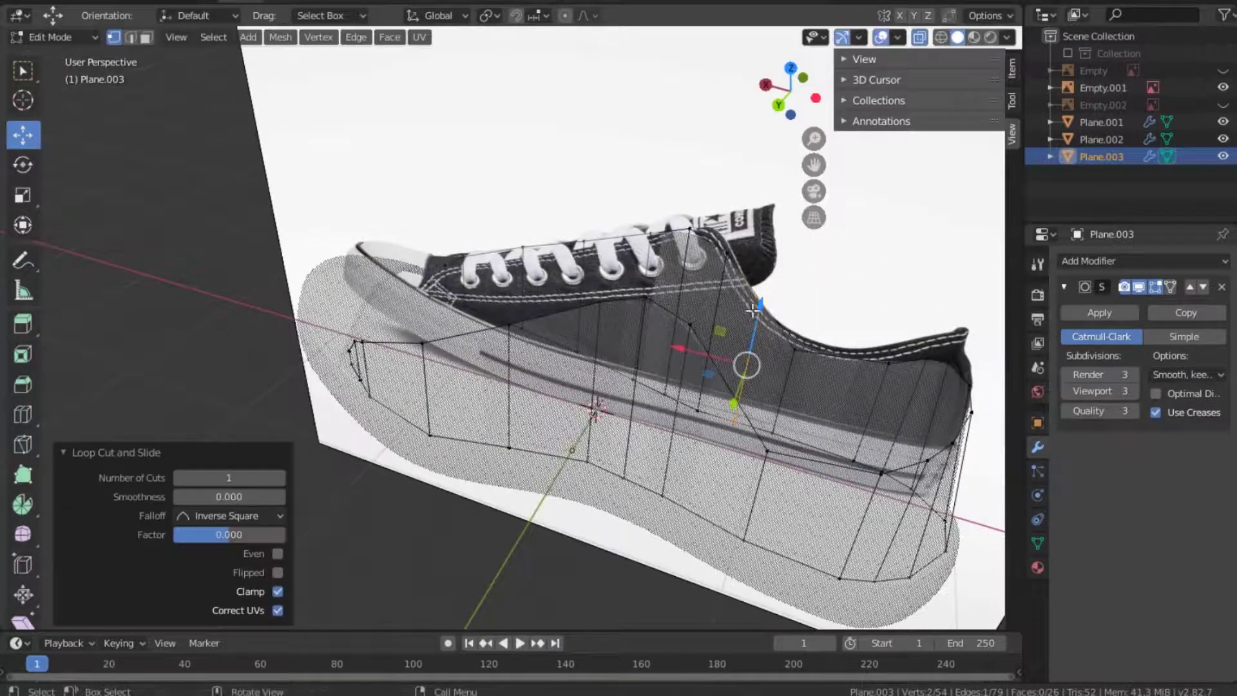
{"action": "key", "text": "ctrl+r"}
{"action": "left_click", "coordinate": [848, 369]}
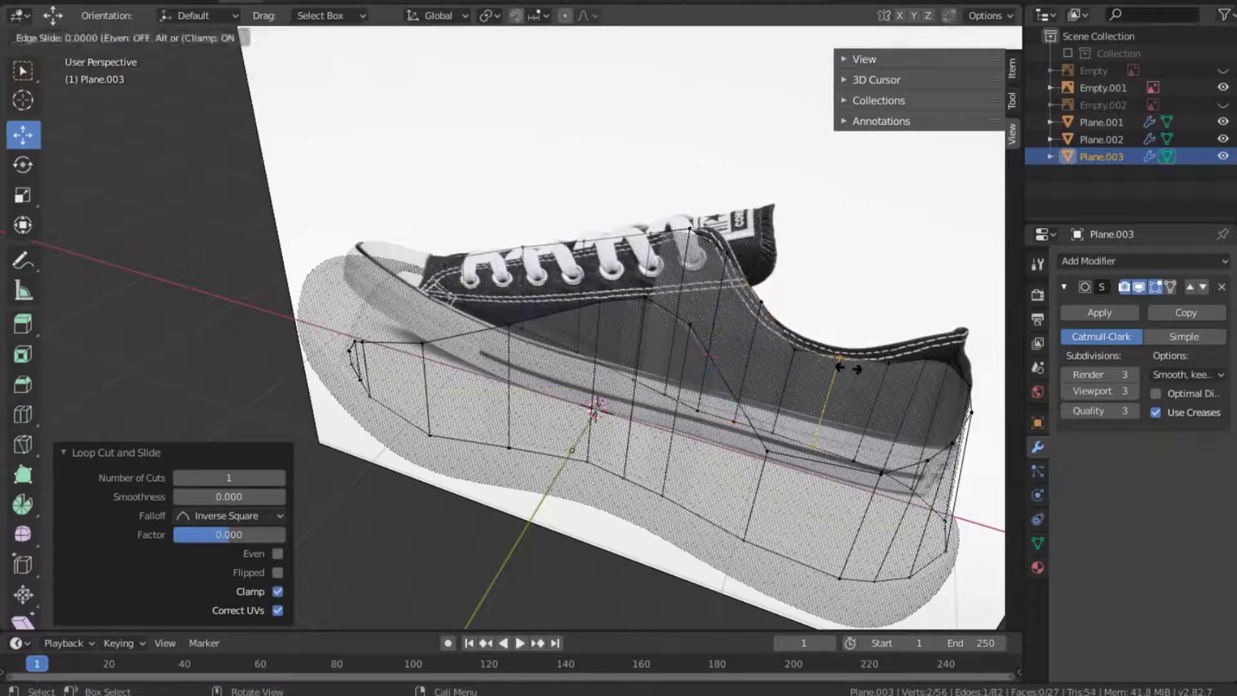
{"action": "key", "text": "ctrl+r"}
{"action": "left_click", "coordinate": [800, 496]}
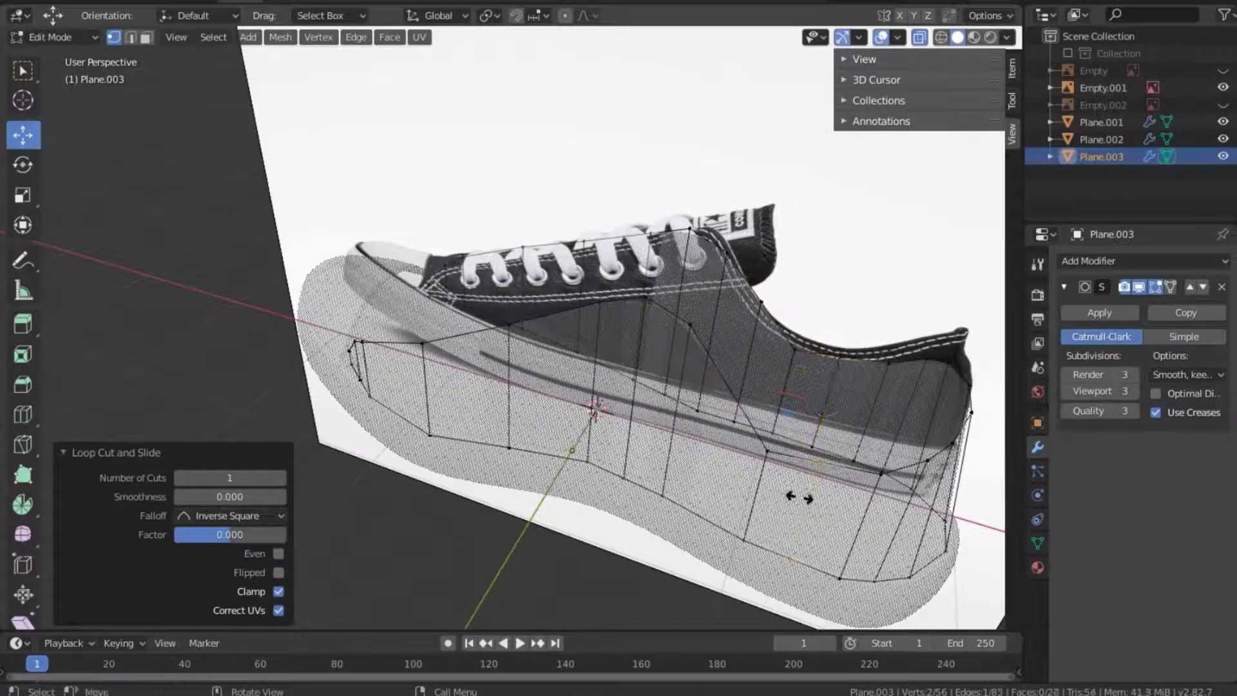
{"action": "key", "text": "ctrl+r"}
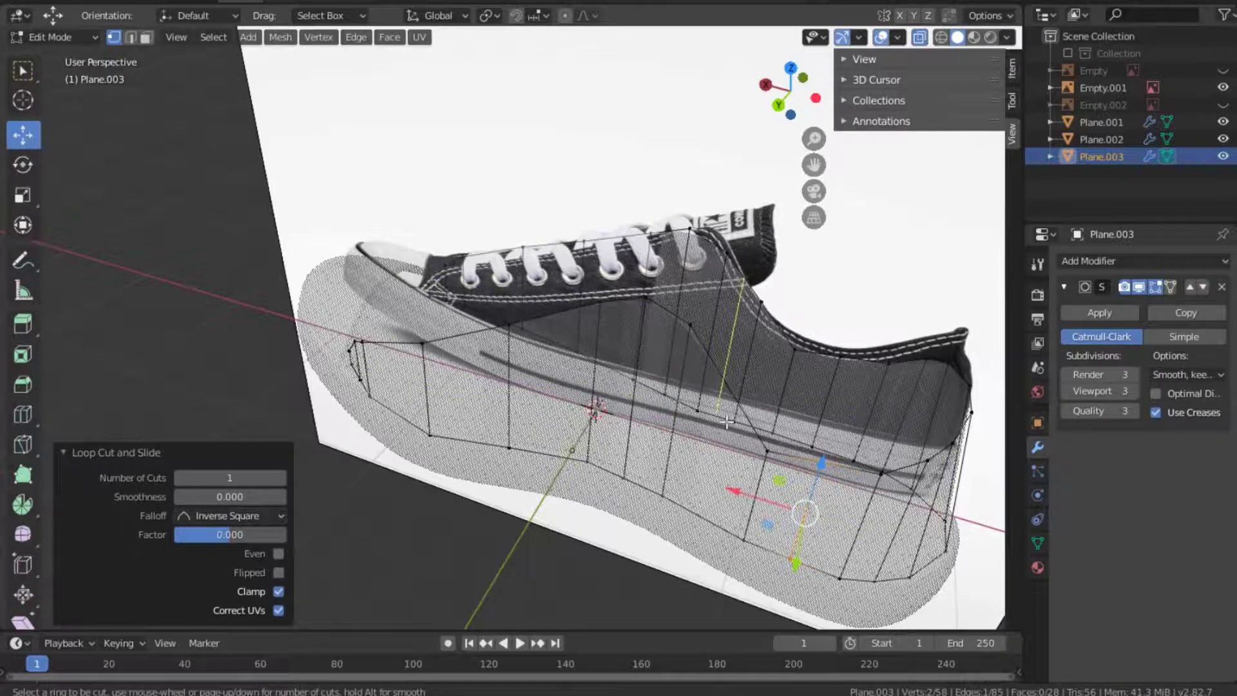
{"action": "left_click", "coordinate": [722, 381]}
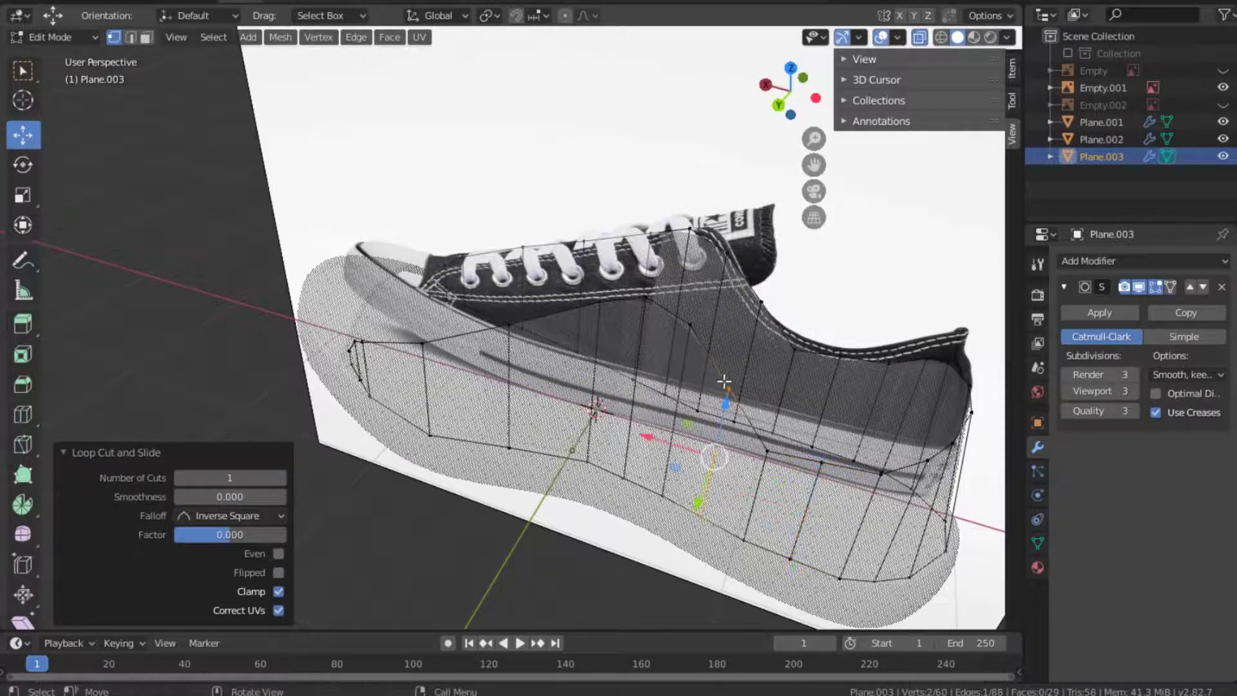
{"action": "key", "text": "grave"}
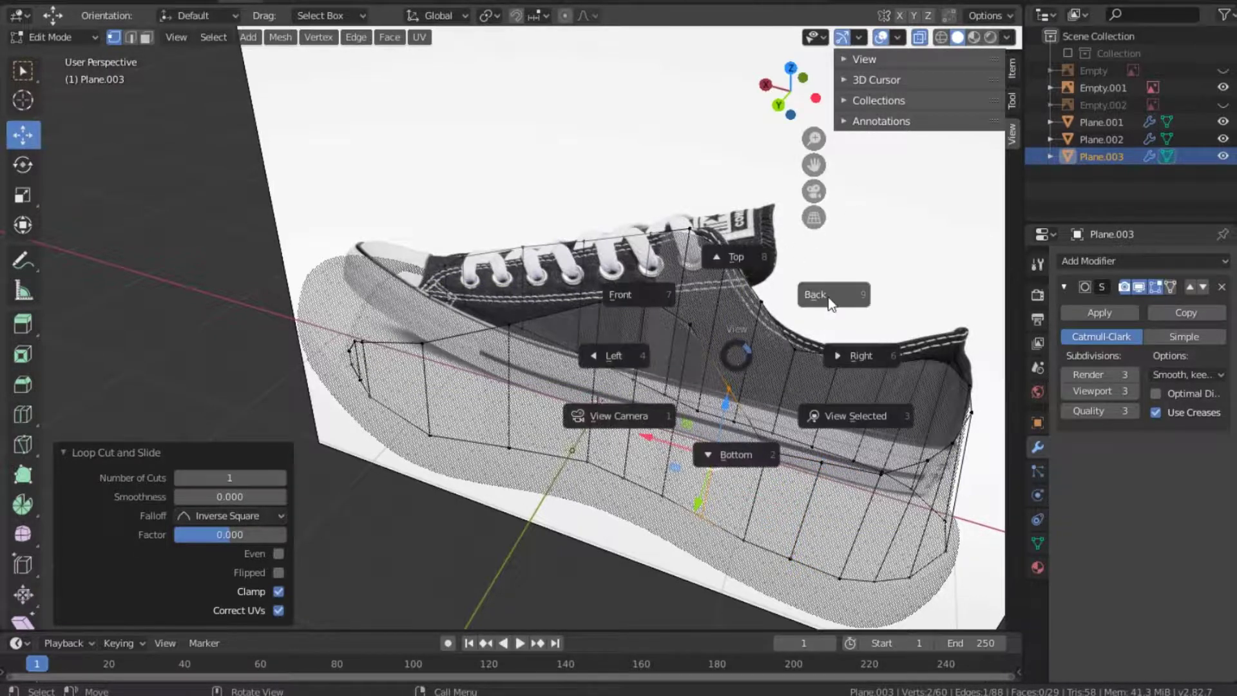
In side view, lower the first two new top-edge points behind the laces along Z.
{"action": "left_click", "coordinate": [820, 292]}
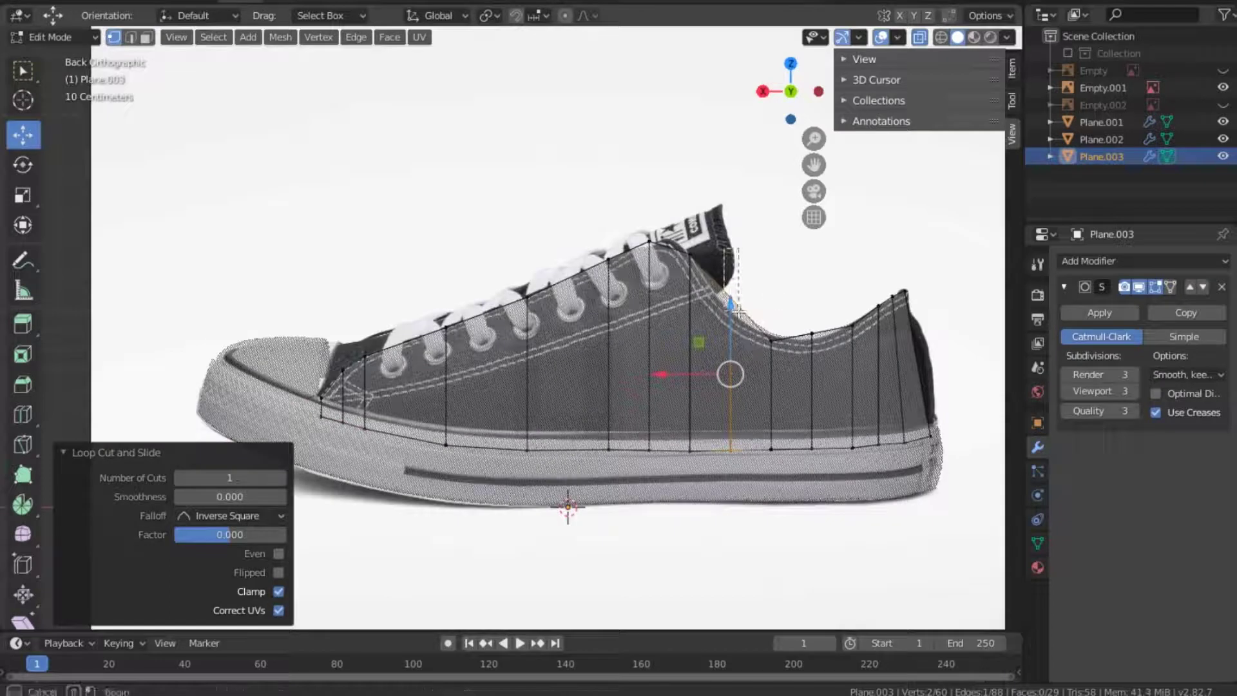
{"action": "key", "text": "g"}
{"action": "key", "text": "z"}
{"action": "left_click", "coordinate": [727, 253]}
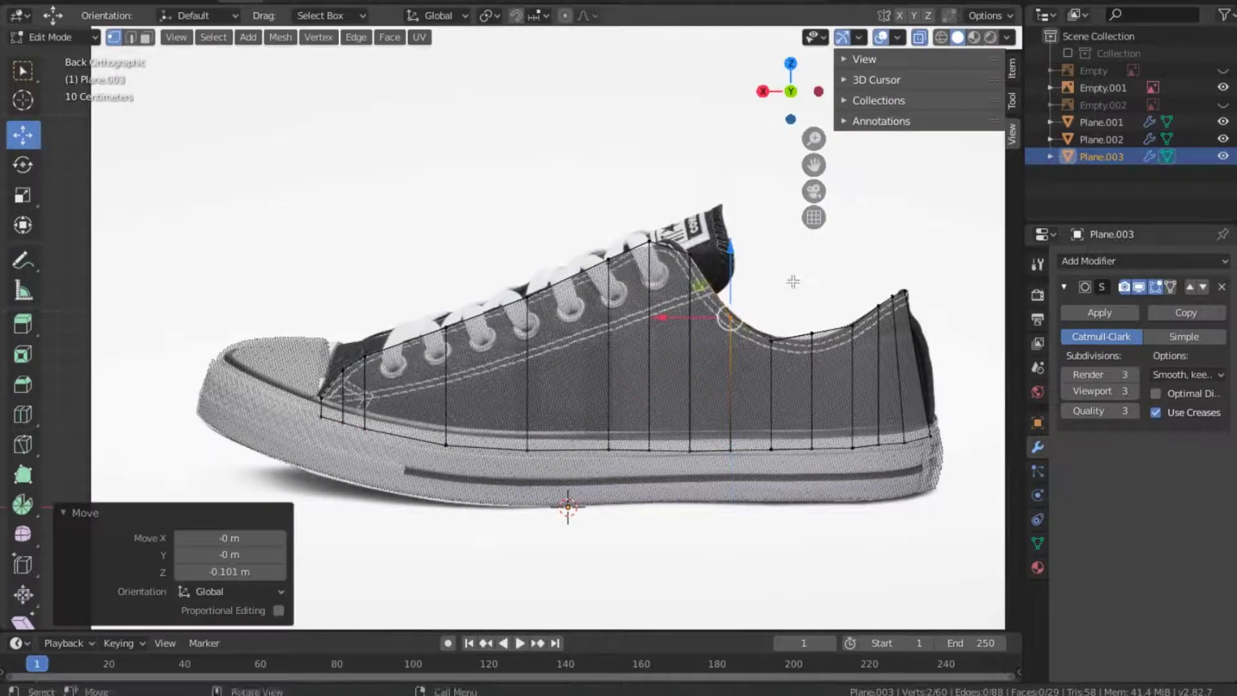
{"action": "left_click_drag", "start_coordinate": [826, 275], "coordinate": [807, 334]}
{"action": "key", "text": "g"}
{"action": "key", "text": "z"}
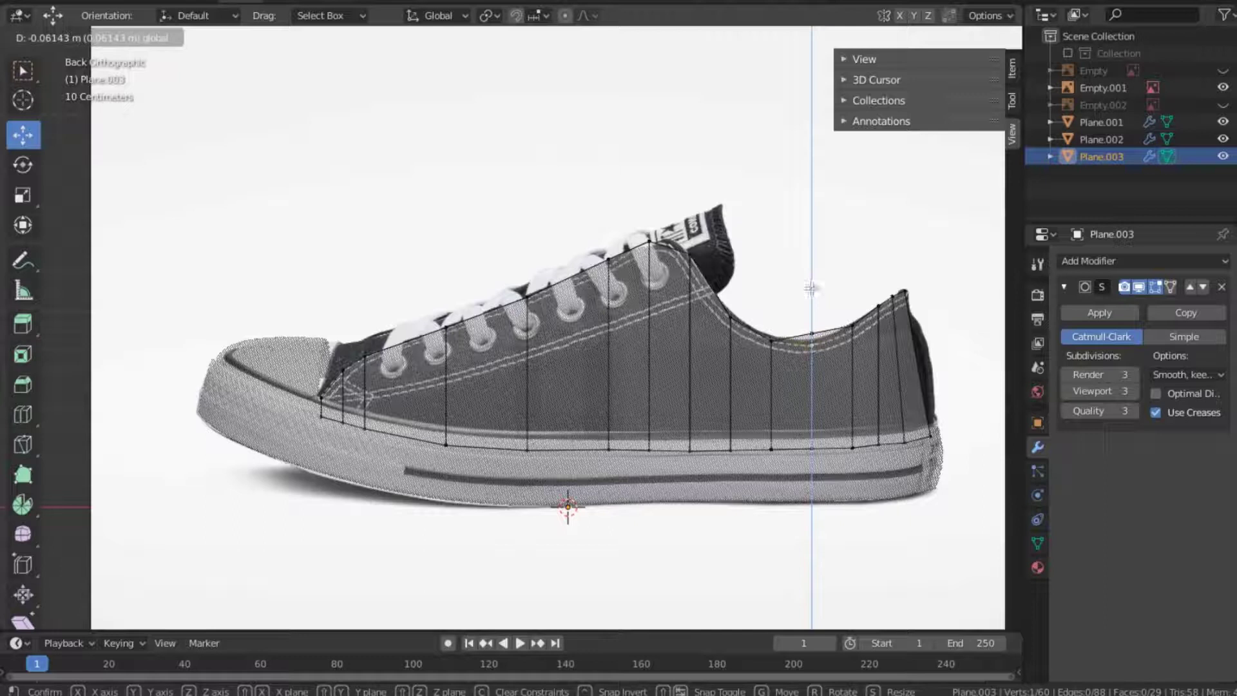
{"action": "left_click", "coordinate": [811, 288]}
Lower the top-edge point at the ankle dip onto the collar curve.
{"action": "left_click_drag", "start_coordinate": [788, 282], "coordinate": [831, 324]}
{"action": "left_click_drag", "start_coordinate": [793, 253], "coordinate": [831, 345]}
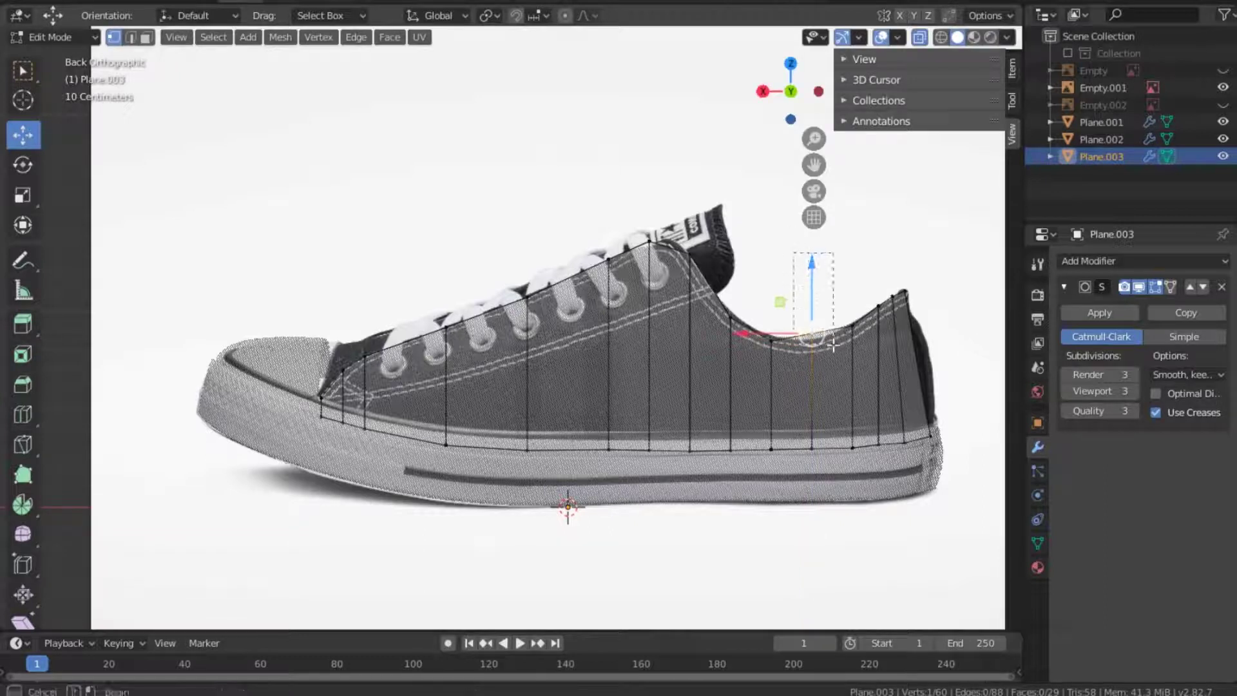
{"action": "key", "text": "g"}
{"action": "key", "text": "z"}
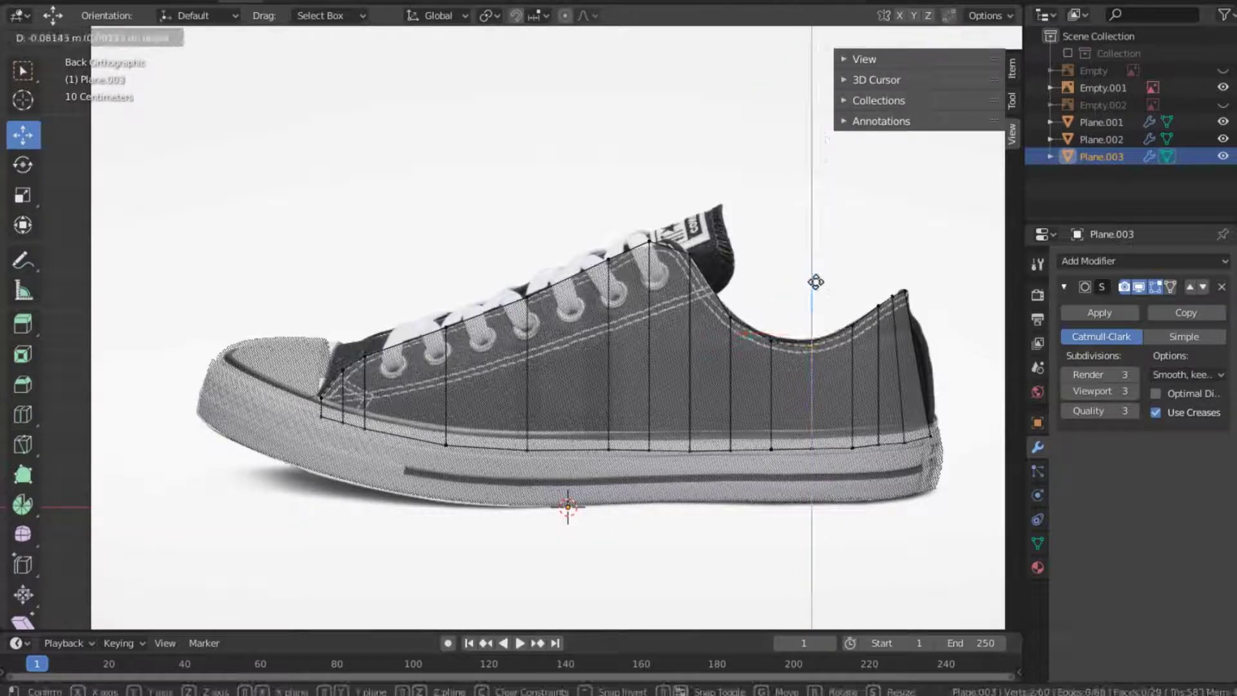
{"action": "left_click", "coordinate": [815, 283]}
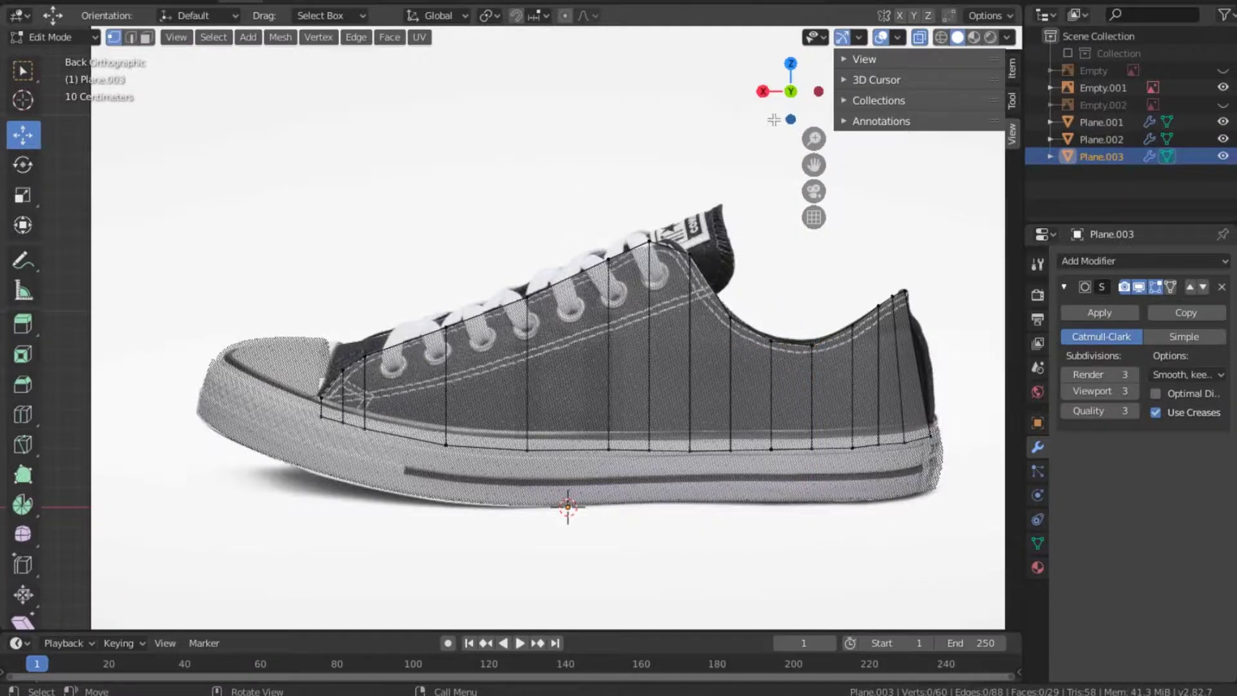
{"action": "left_click_drag", "start_coordinate": [778, 97], "coordinate": [735, 116]}
{"action": "key", "text": "Tab"}
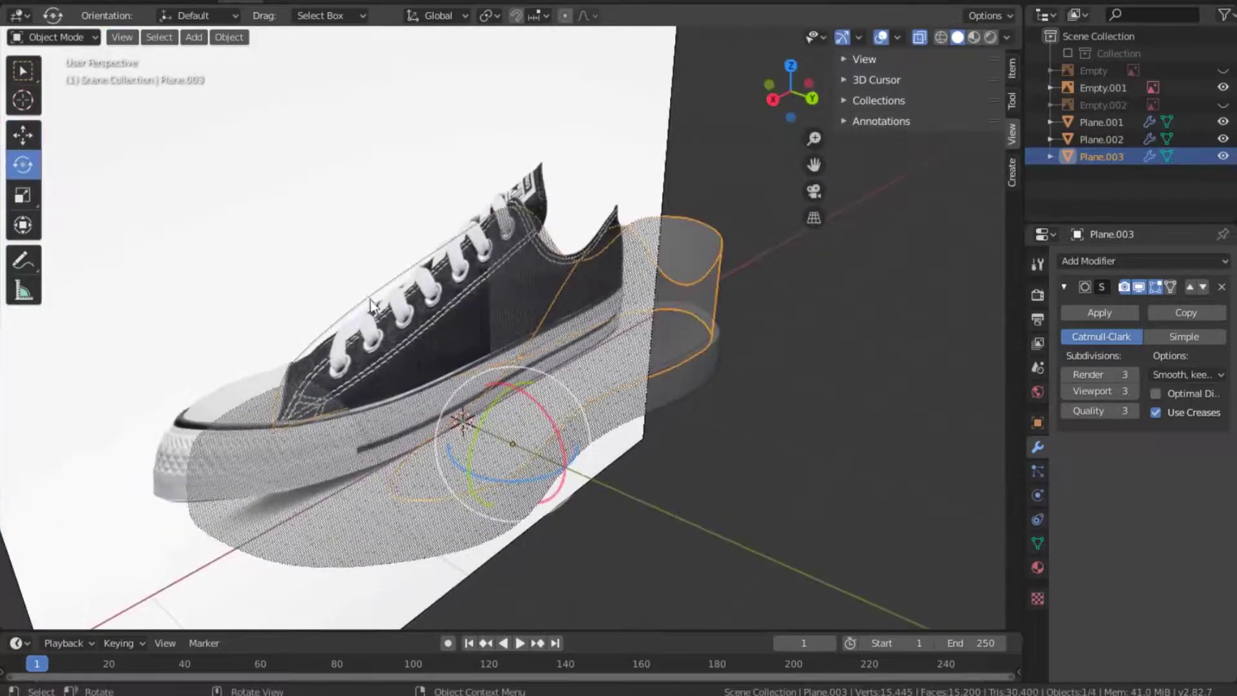
{"action": "left_click", "coordinate": [921, 37]}
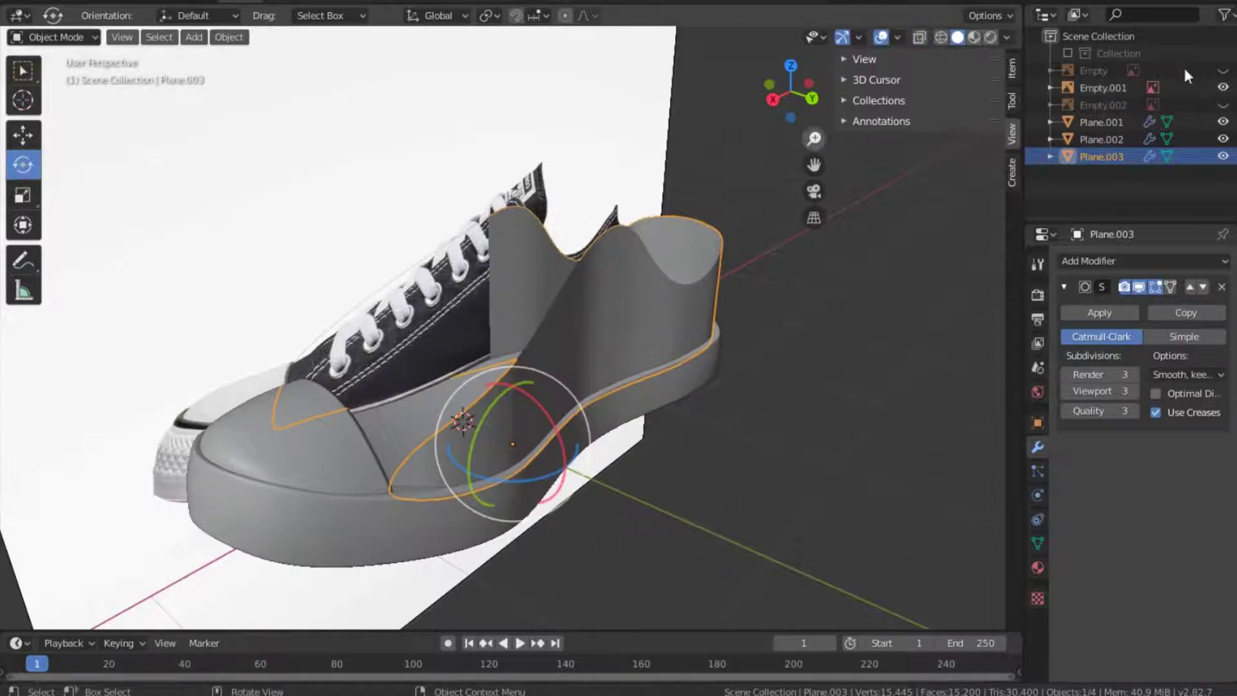
{"action": "left_click", "coordinate": [1224, 88]}
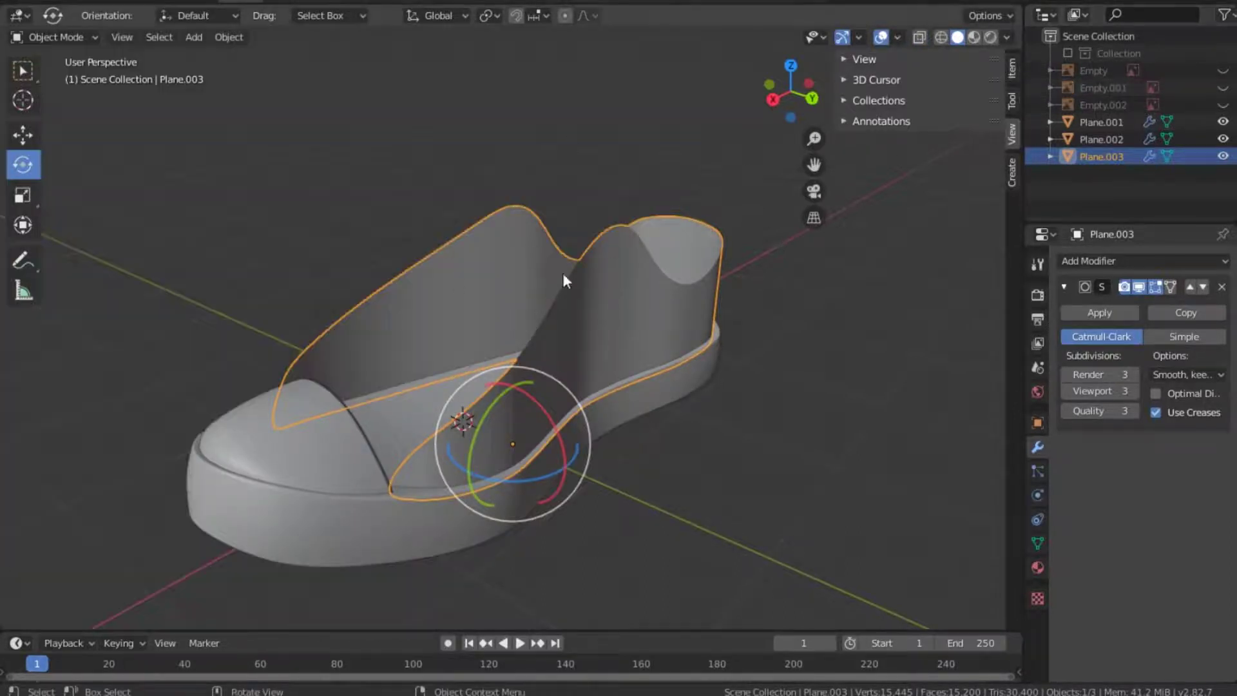
{"action": "left_click_drag", "start_coordinate": [796, 119], "coordinate": [799, 103]}
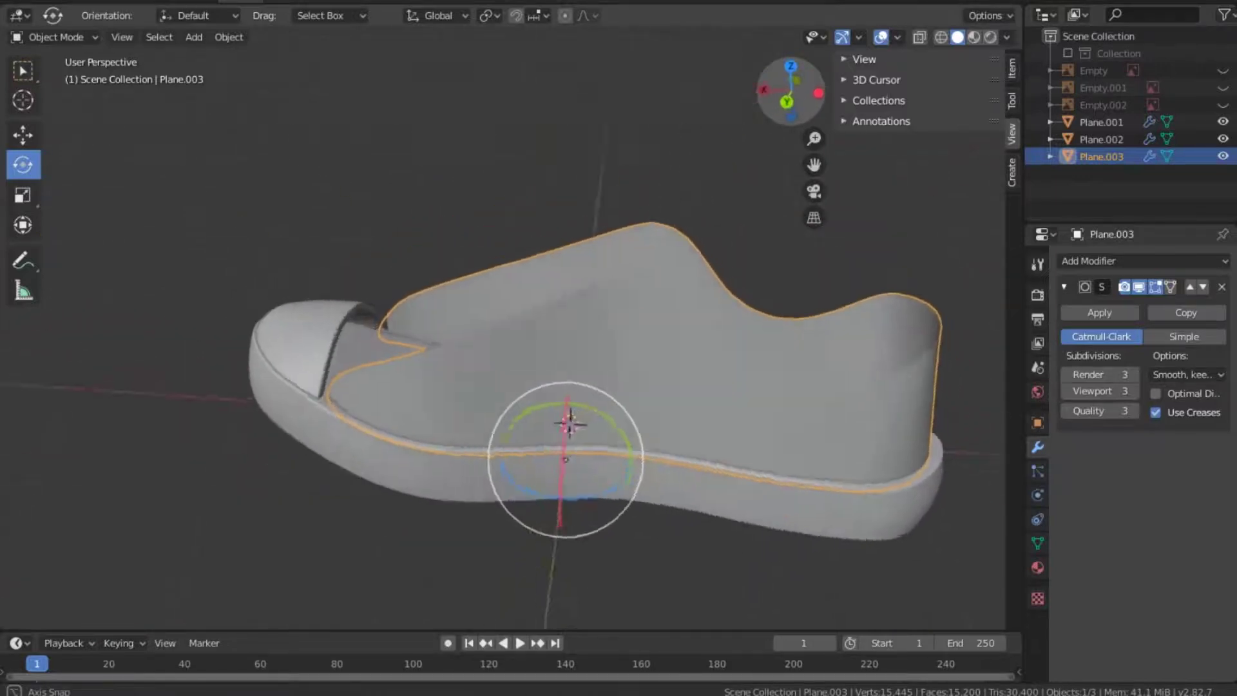
{"action": "key", "text": "grave"}
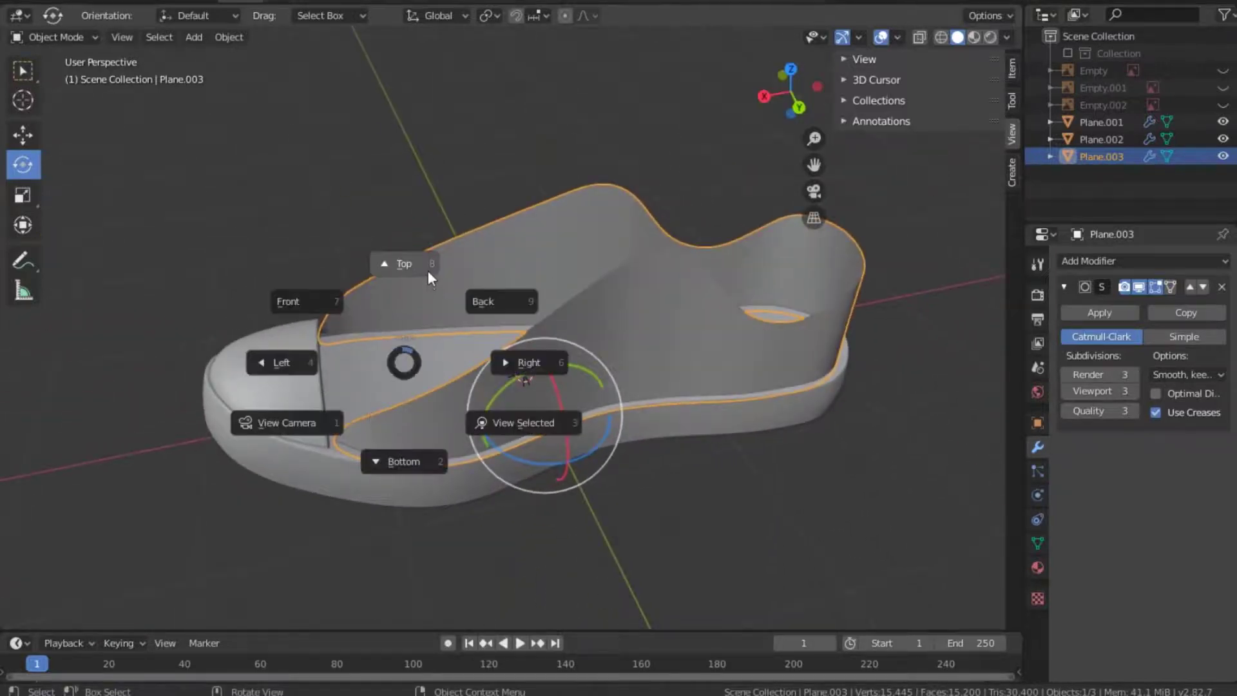
{"action": "left_click", "coordinate": [429, 267]}
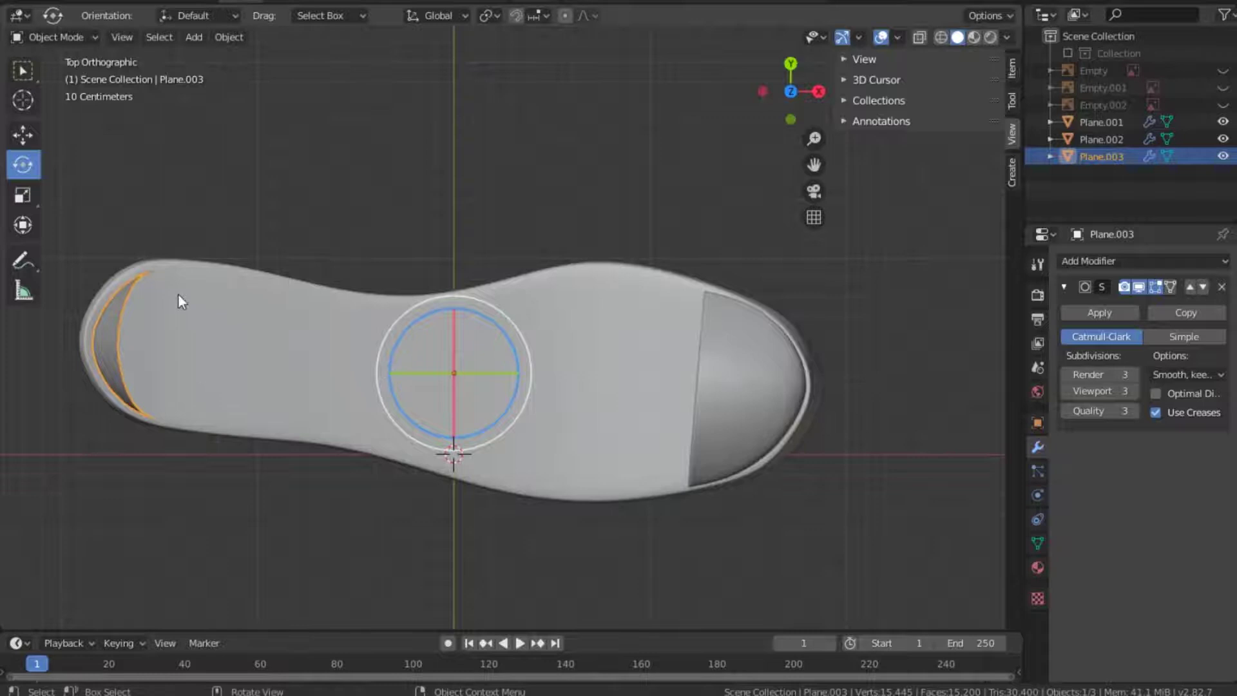
{"action": "mouse_move", "coordinate": [791, 91]}
{"action": "left_mouse_down"}
{"action": "mouse_move", "coordinate": [795, 77]}
{"action": "mouse_move", "coordinate": [774, 103]}
{"action": "left_mouse_up"}
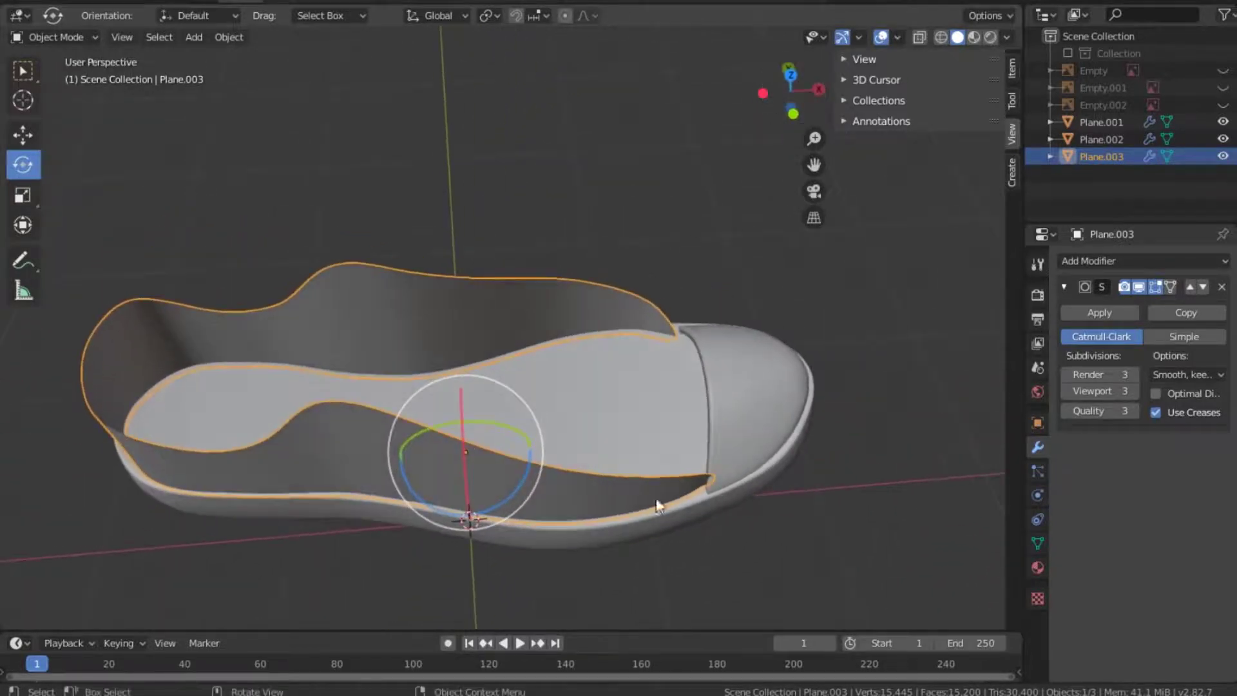
{"action": "key", "text": "grave"}
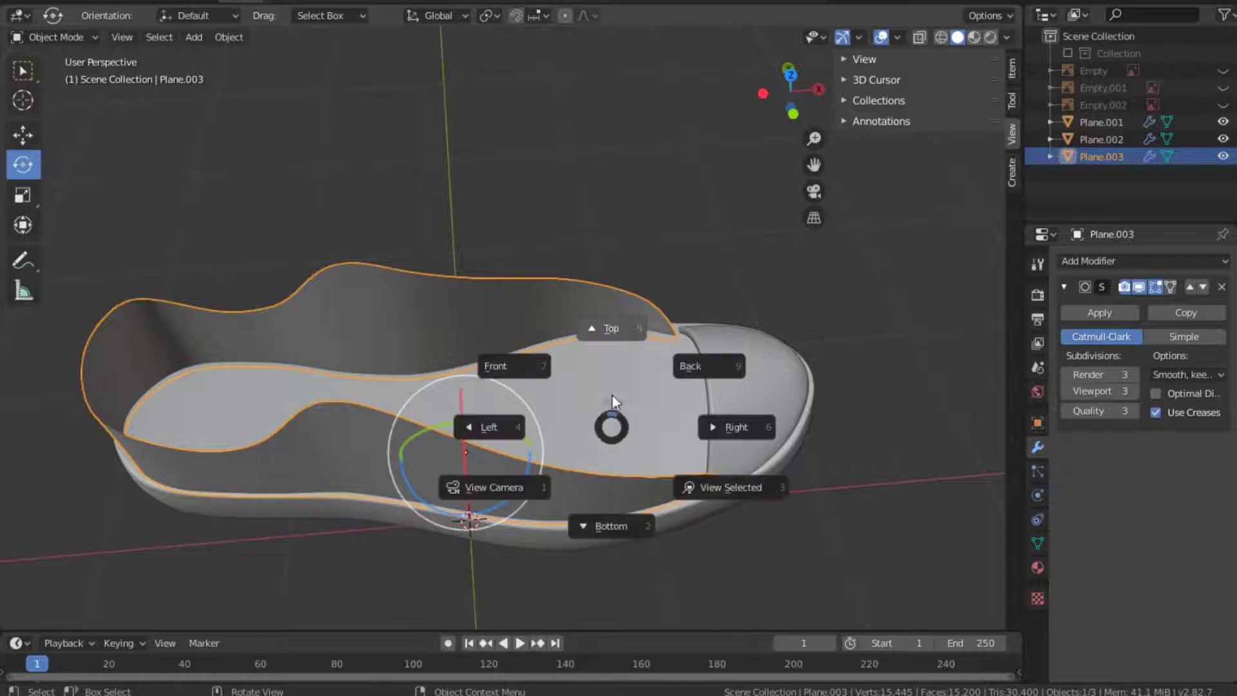
{"action": "left_click", "coordinate": [618, 328]}
In Edit Mode, nudge the upper front end vertex of the outline toward the toe cap.
{"action": "key", "text": "Tab"}
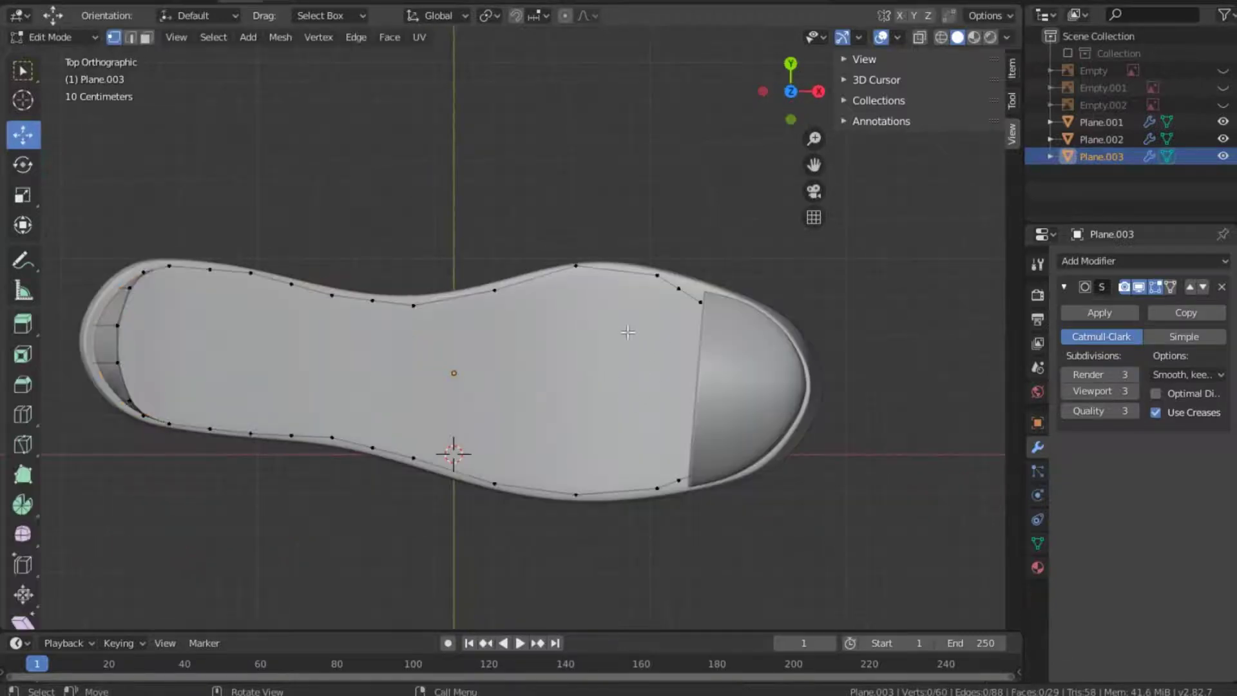
{"action": "left_click", "coordinate": [678, 290]}
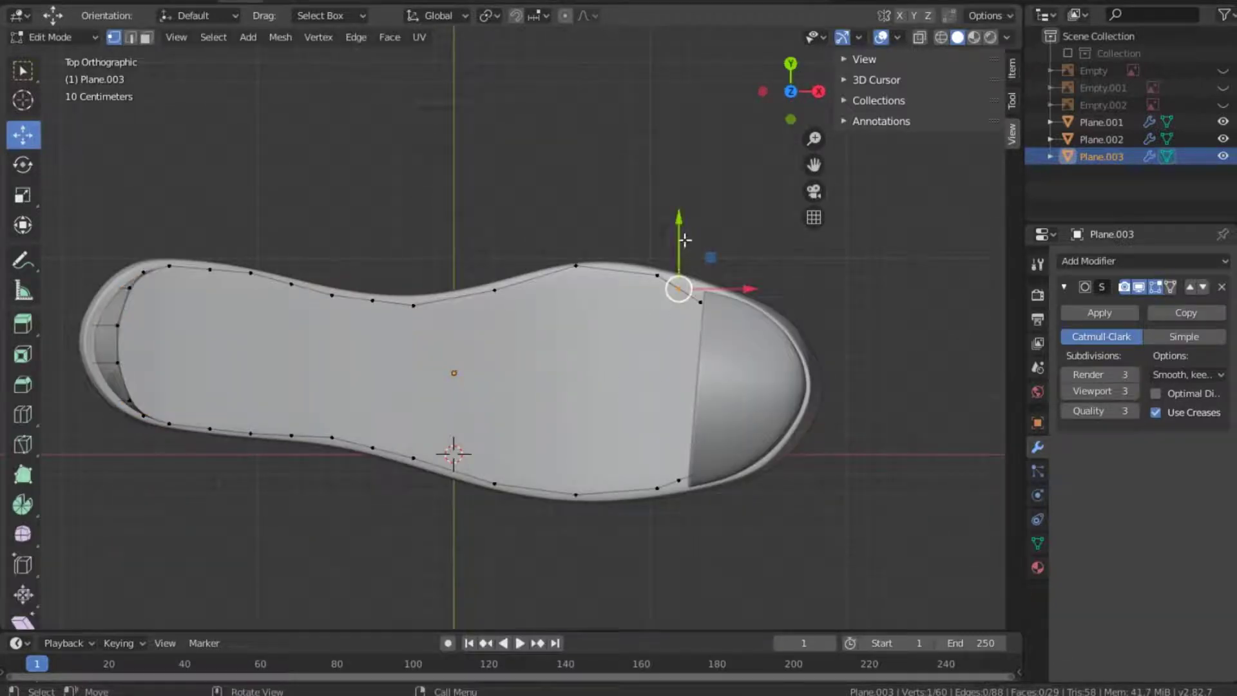
{"action": "key", "text": "g"}
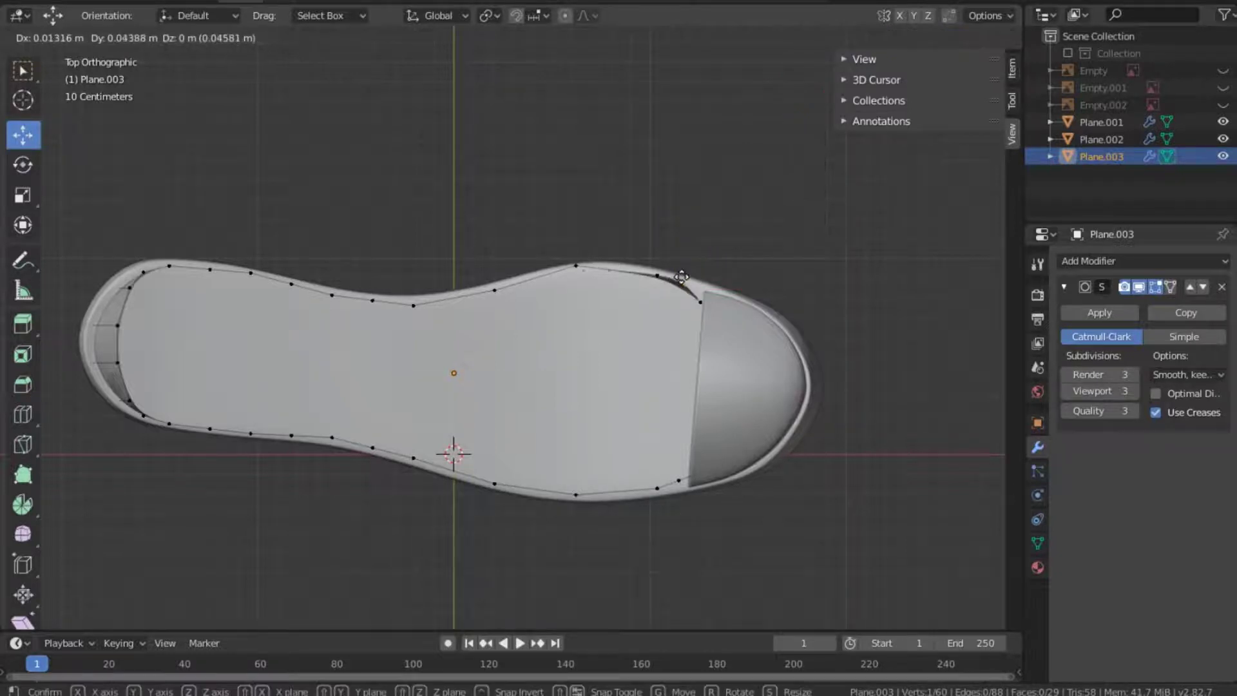
{"action": "left_click", "coordinate": [682, 278]}
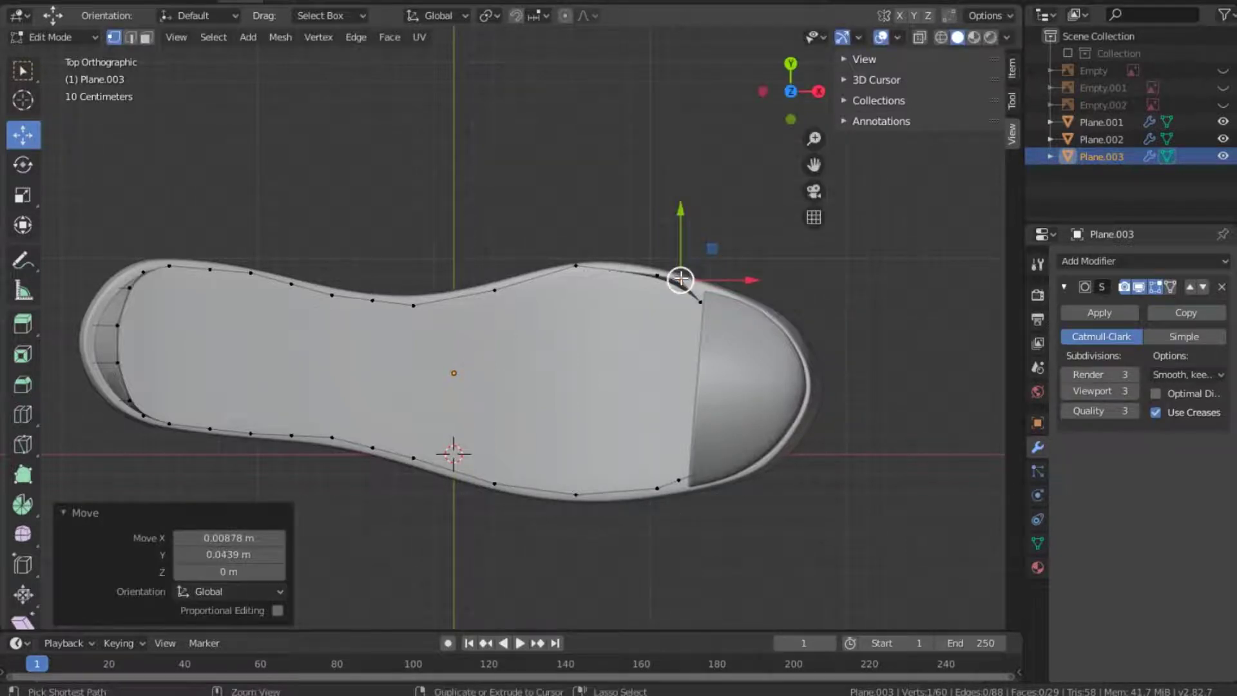
With X-ray on, shift the upper and lower front end vertices outward, then leave Edit Mode.
{"action": "left_click", "coordinate": [916, 36]}
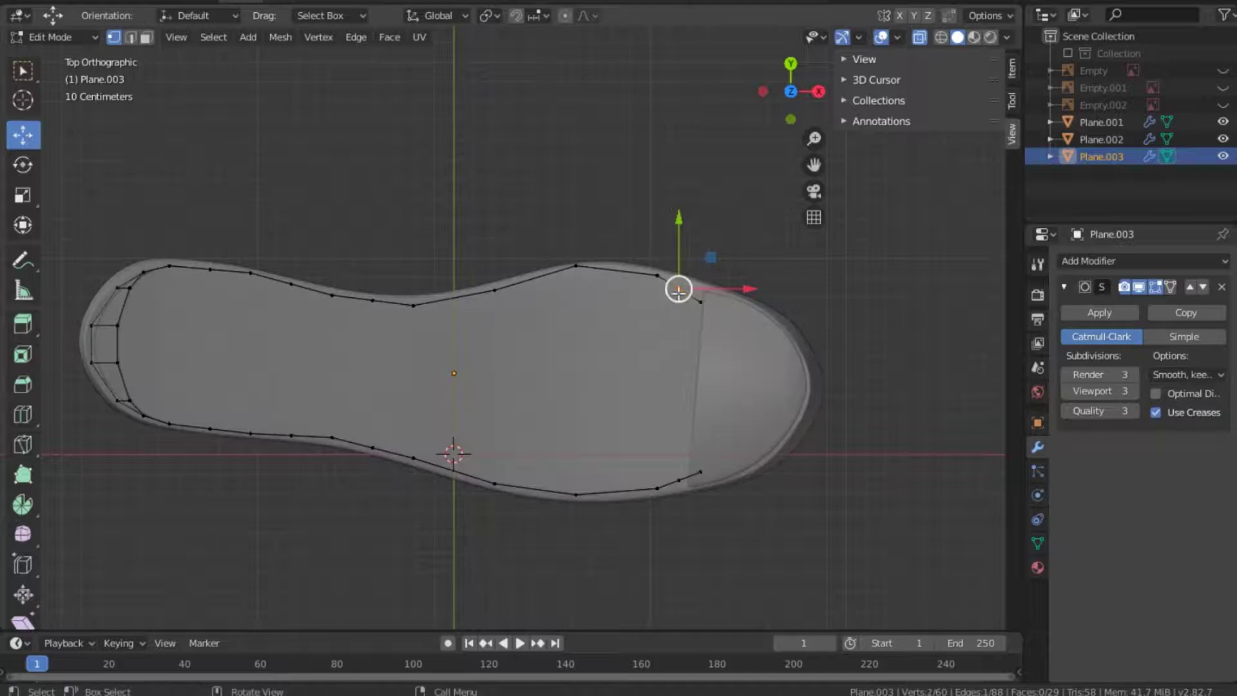
{"action": "left_click_drag", "start_coordinate": [735, 243], "coordinate": [717, 320]}
{"action": "key", "text": "g"}
{"action": "left_click", "coordinate": [711, 295]}
{"action": "left_click", "coordinate": [697, 474]}
{"action": "key", "text": "g"}
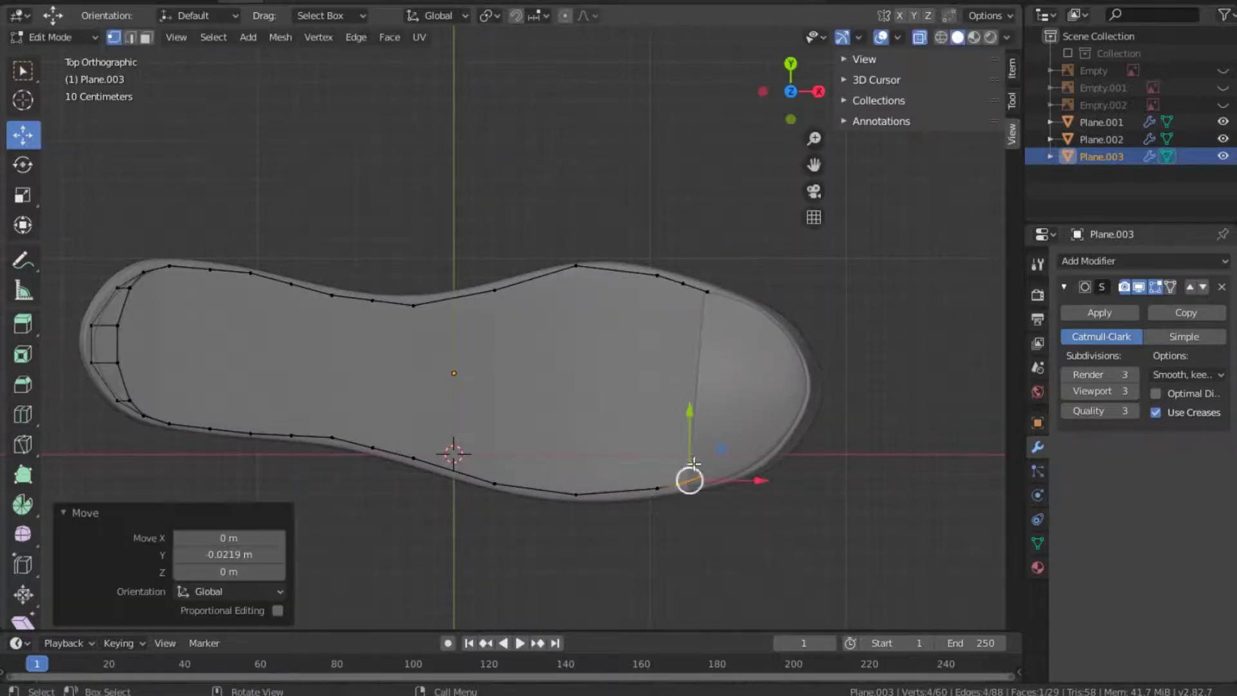
{"action": "left_click", "coordinate": [697, 477]}
{"action": "left_click", "coordinate": [706, 291]}
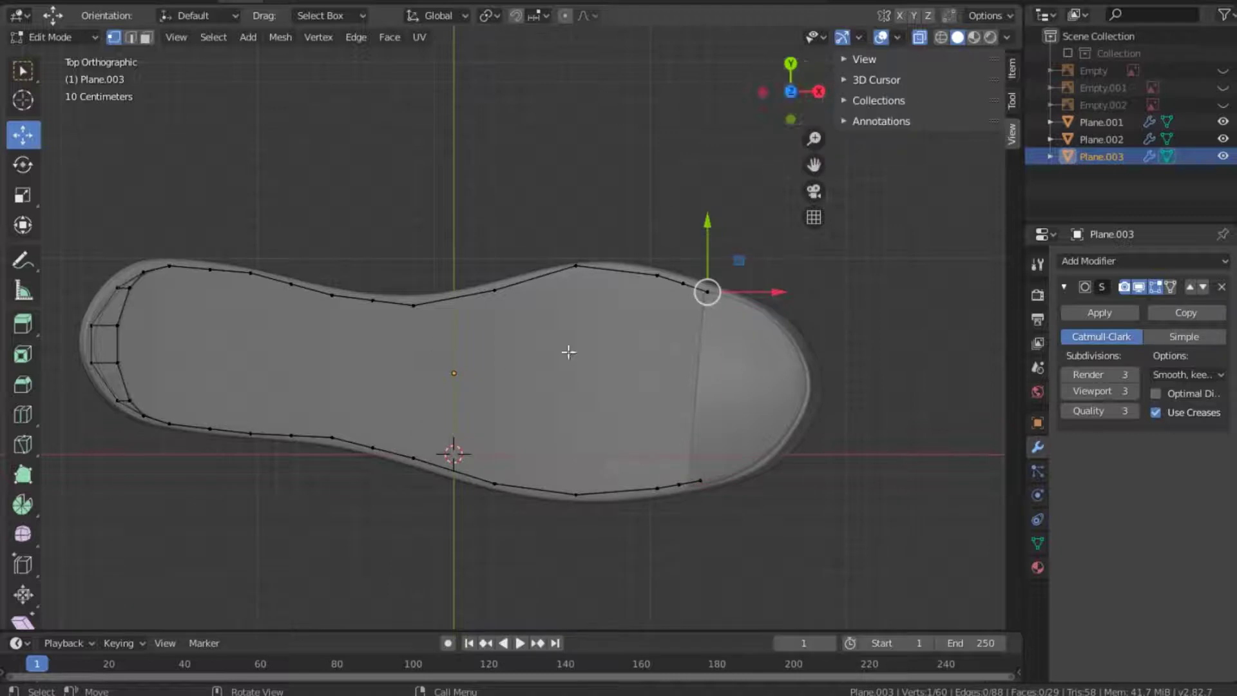
{"action": "key", "text": "Tab"}
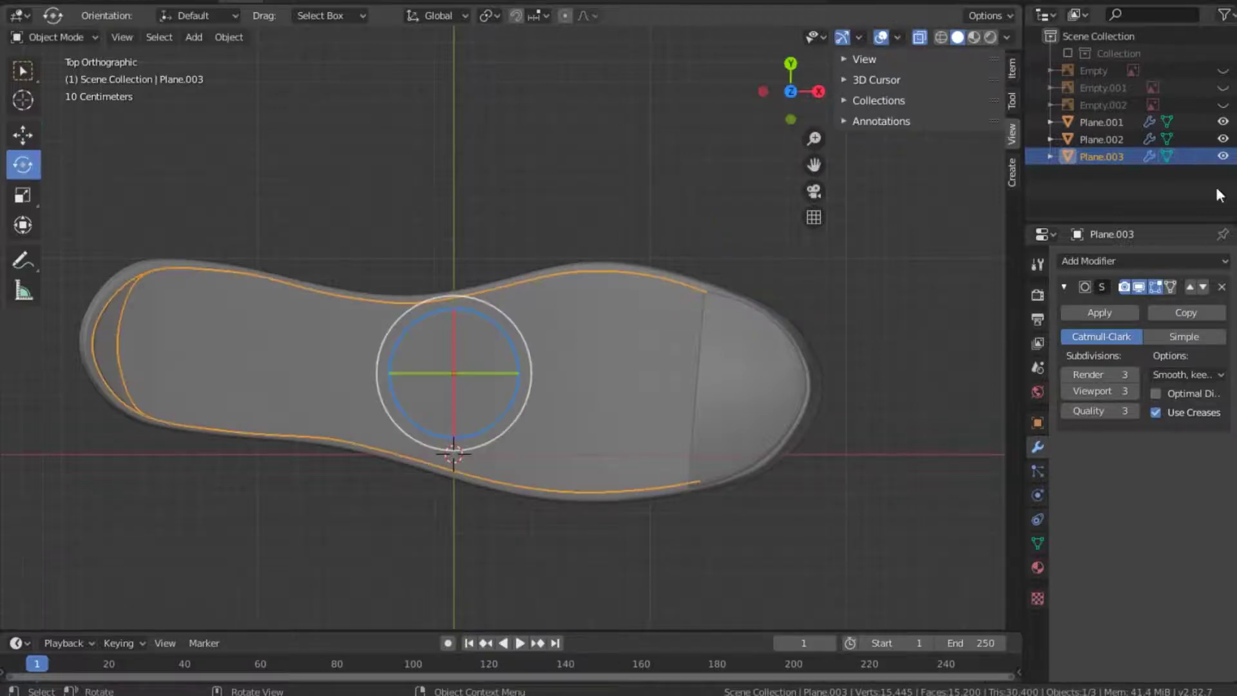
Add a Solidify modifier to Plane.003 with a thickness of 0.05 m.
{"action": "left_click", "coordinate": [1100, 259]}
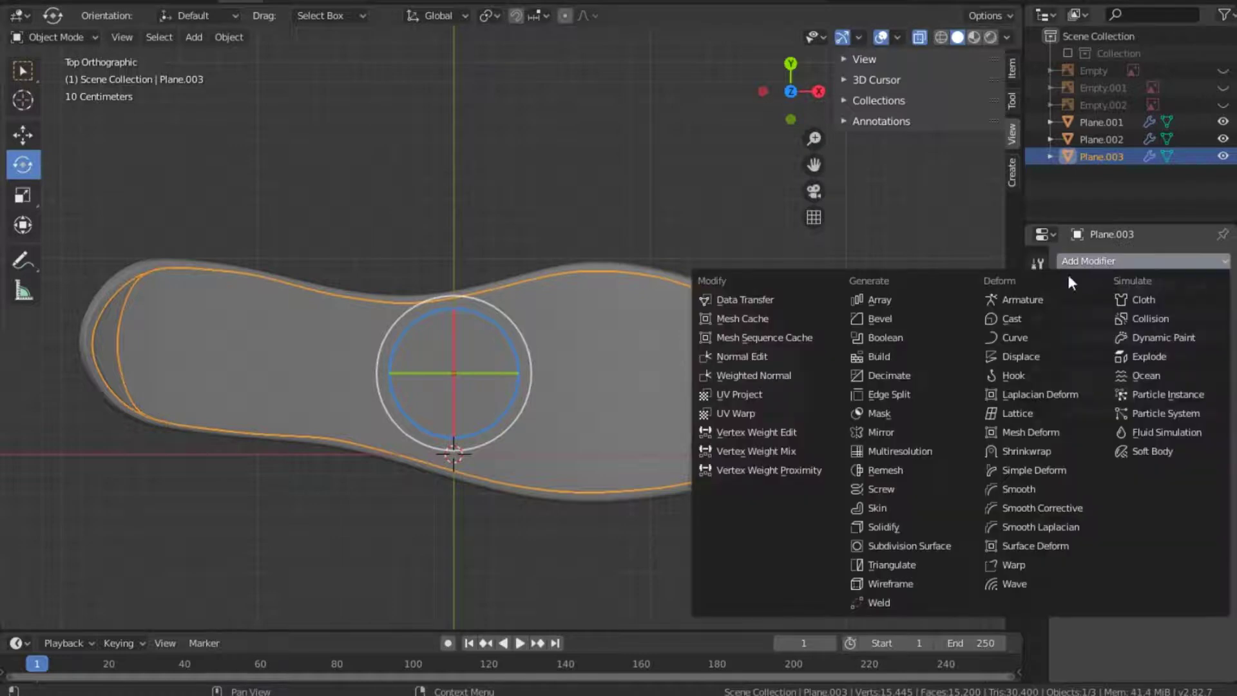
{"action": "left_click", "coordinate": [898, 525]}
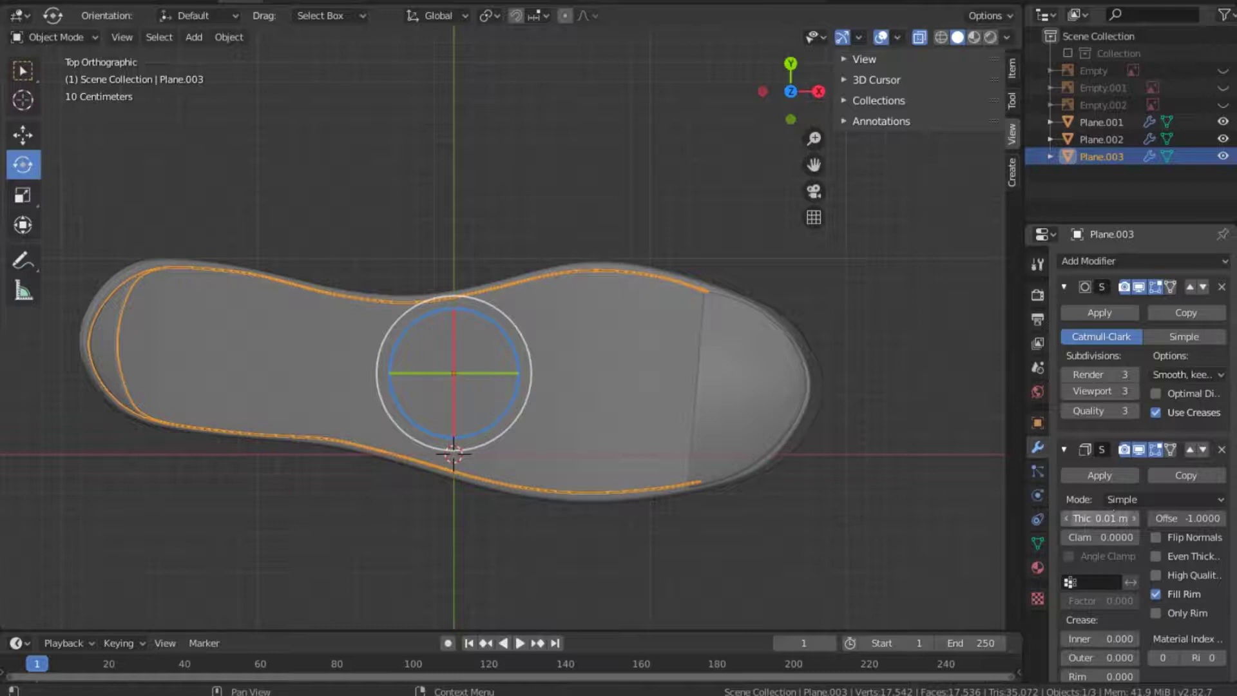
{"action": "left_click_drag", "start_coordinate": [1111, 518], "coordinate": [1098, 518]}
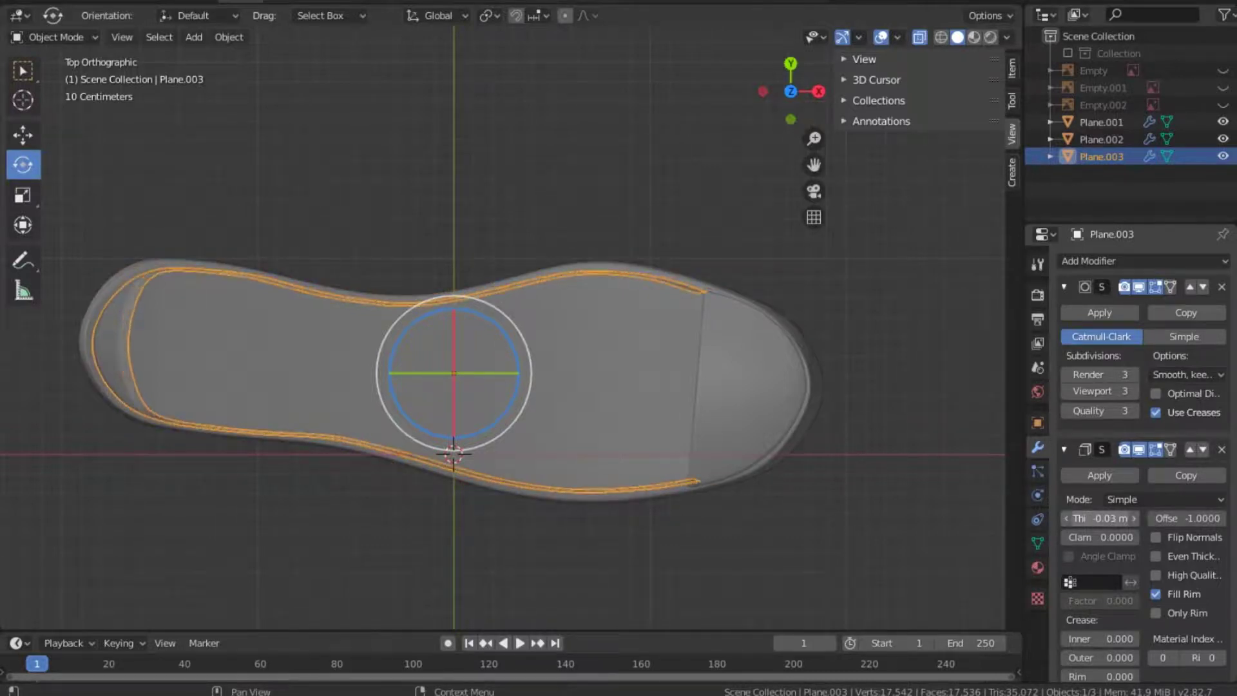
{"action": "double_click", "coordinate": [1106, 518]}
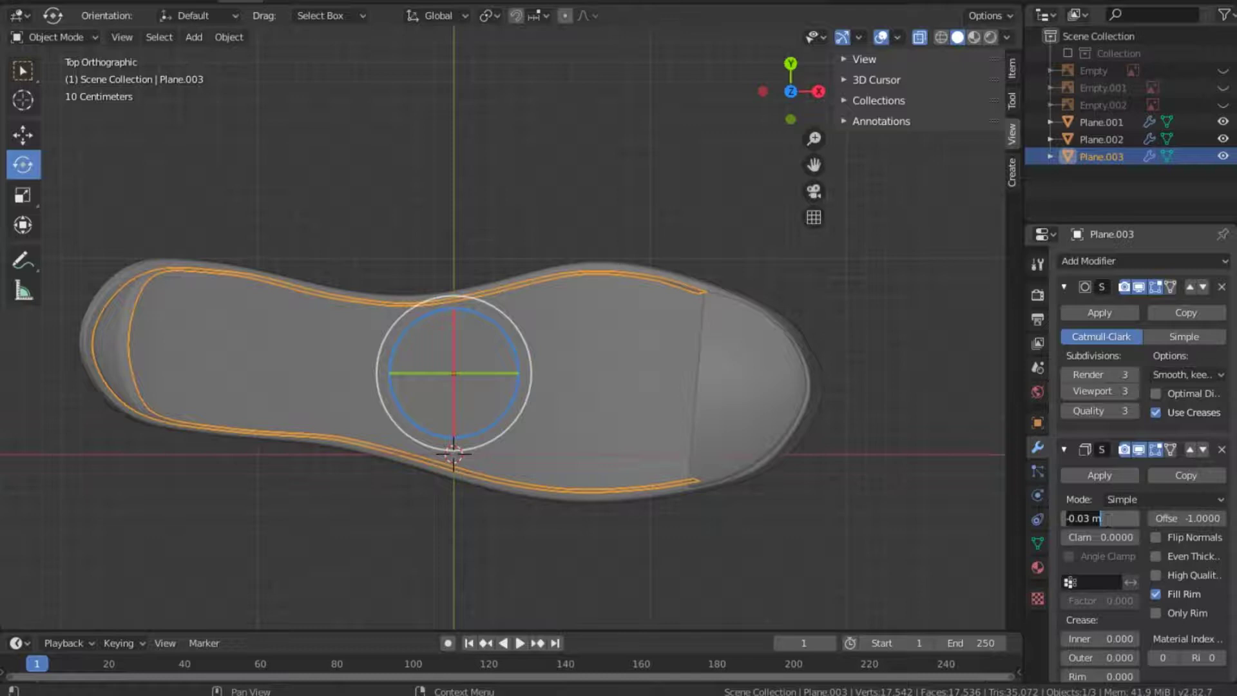
{"action": "left_click", "coordinate": [1083, 519]}
{"action": "key", "text": "Return"}
{"action": "left_click_drag", "start_coordinate": [1081, 518], "coordinate": [1098, 518]}
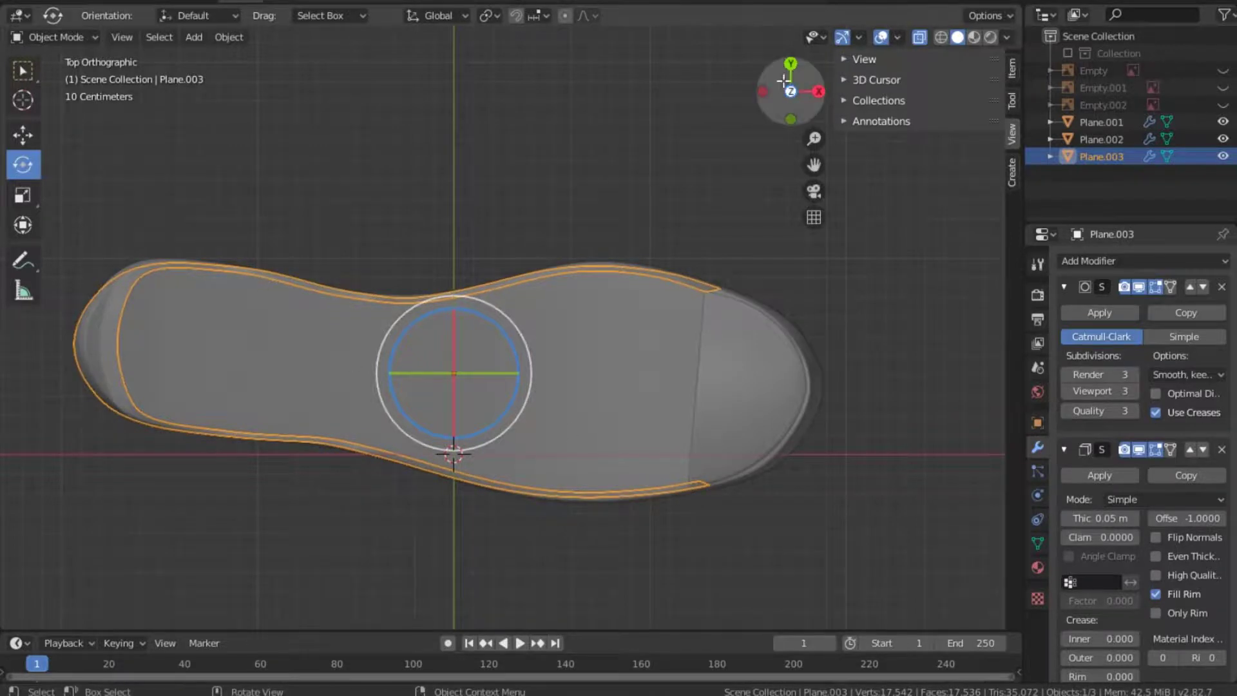
{"action": "left_click_drag", "start_coordinate": [791, 97], "coordinate": [678, 242]}
{"action": "mouse_move", "coordinate": [478, 410]}
{"action": "middle_mouse_down"}
{"action": "mouse_move", "coordinate": [607, 384]}
{"action": "mouse_move", "coordinate": [430, 363]}
{"action": "mouse_move", "coordinate": [665, 188]}
{"action": "middle_mouse_up"}
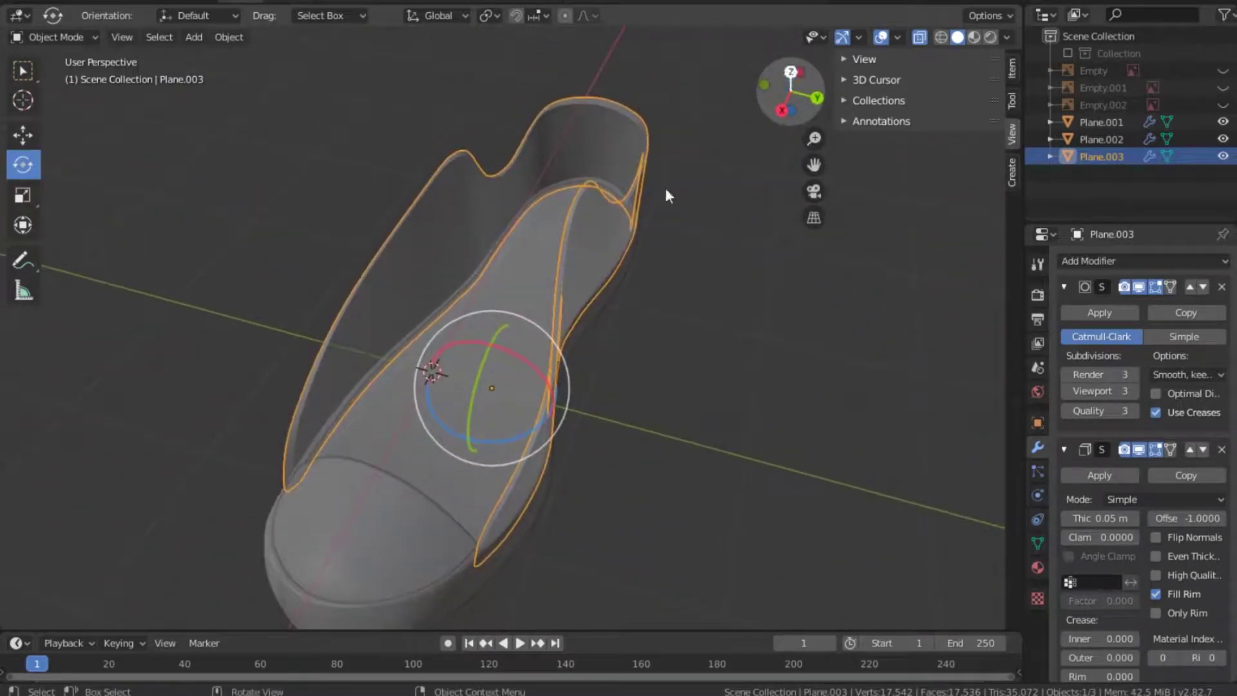
Move the Solidify modifier above the subdivision and turn off X-ray.
{"action": "left_click", "coordinate": [1193, 451]}
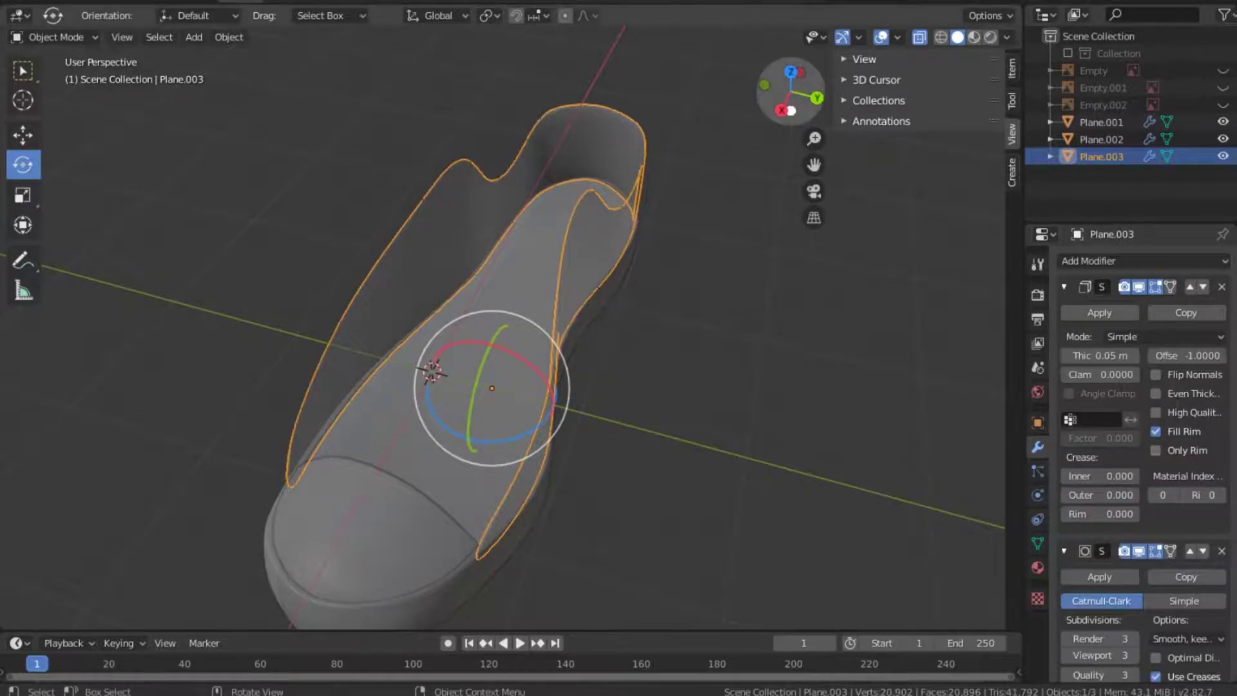
{"action": "left_click_drag", "start_coordinate": [791, 92], "coordinate": [720, 189]}
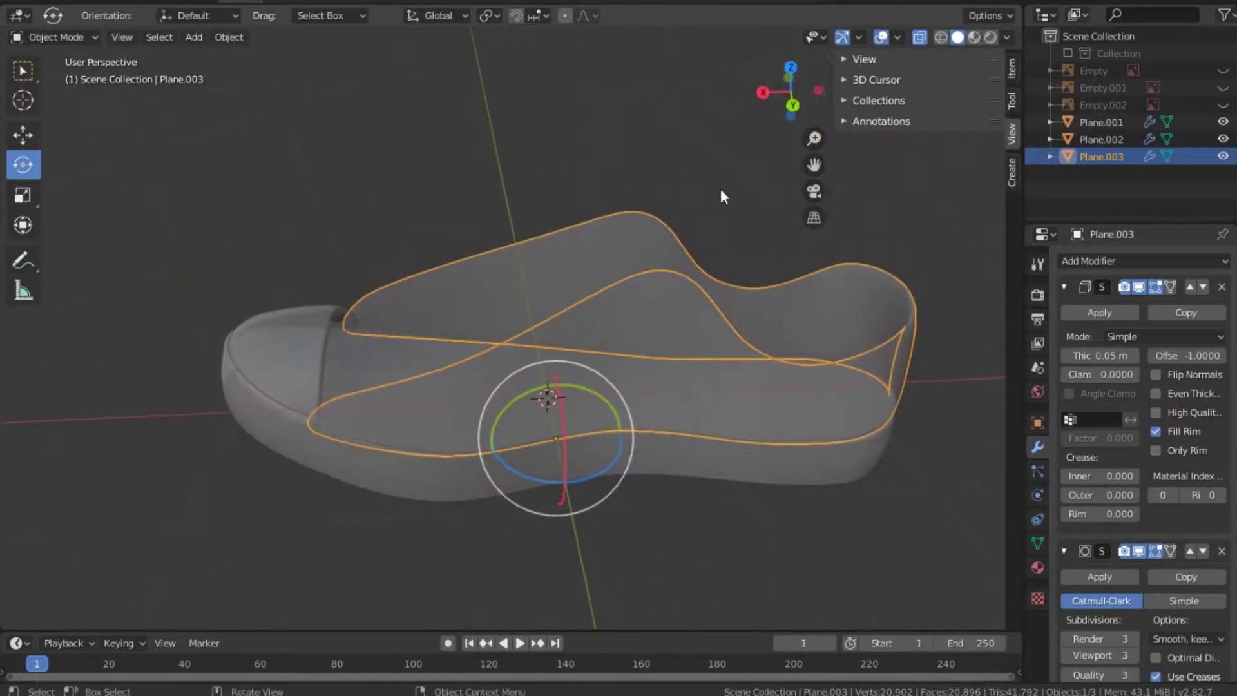
{"action": "left_click", "coordinate": [719, 188]}
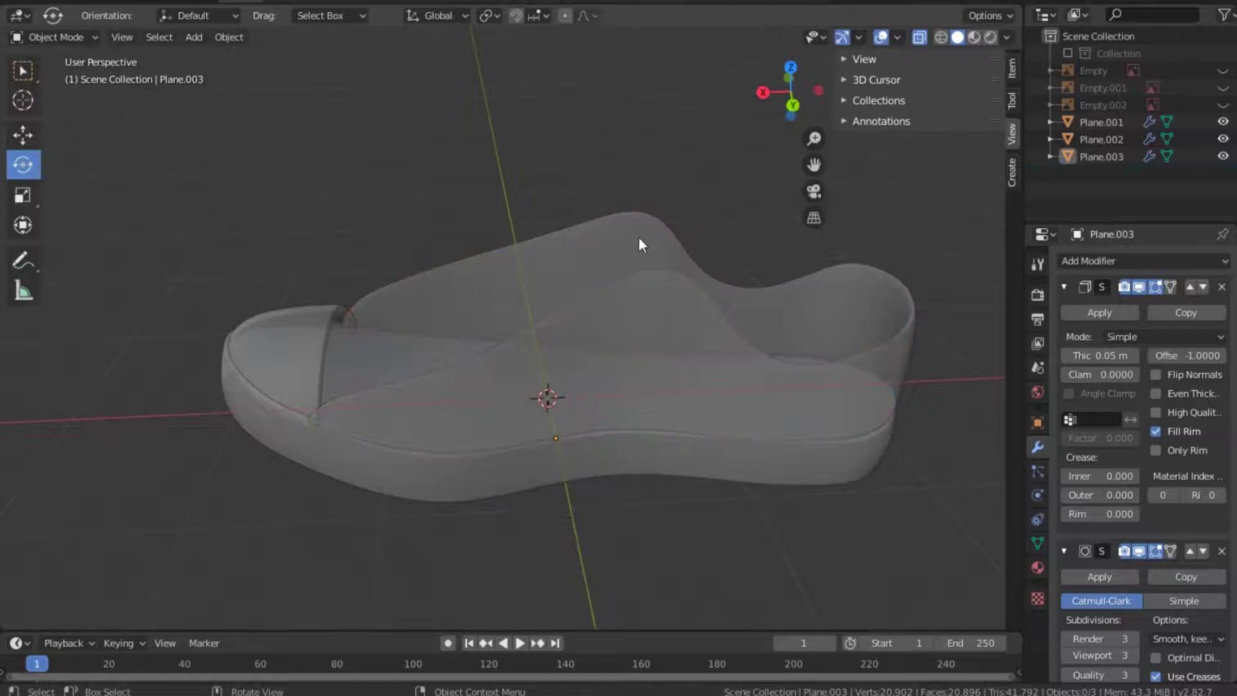
{"action": "left_click", "coordinate": [920, 36]}
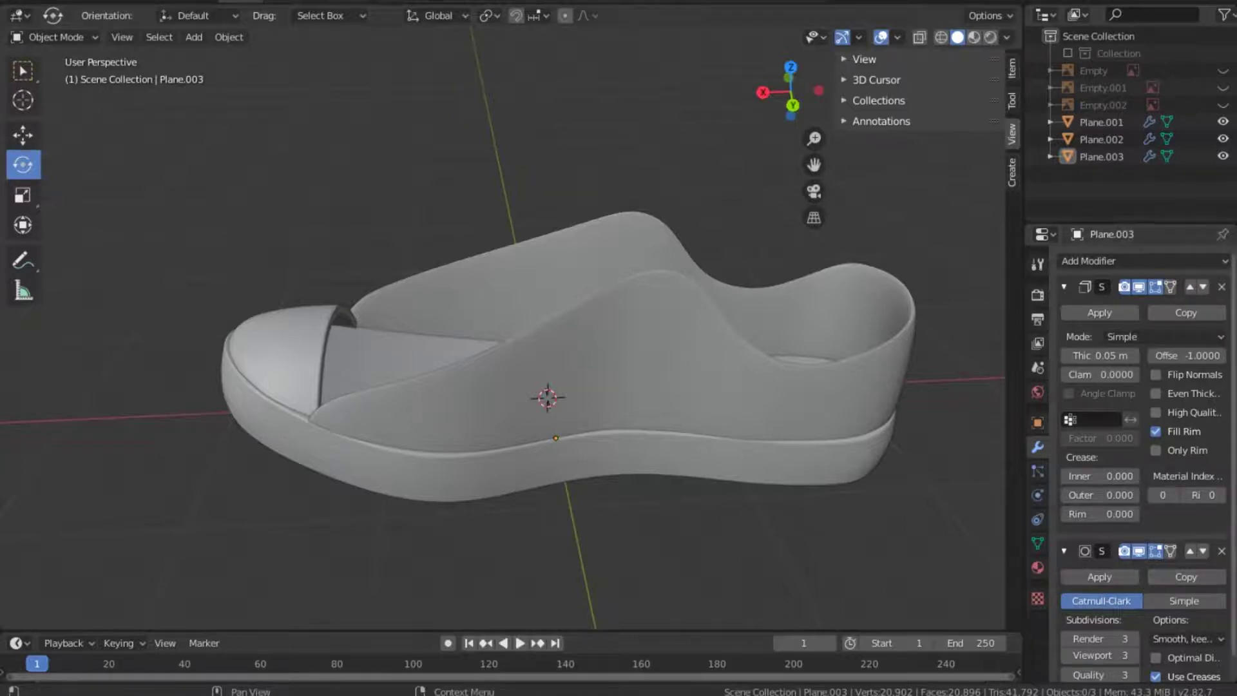
Apply smooth shading to the upper shell.
{"action": "left_click", "coordinate": [674, 318]}
{"action": "right_click", "coordinate": [673, 318]}
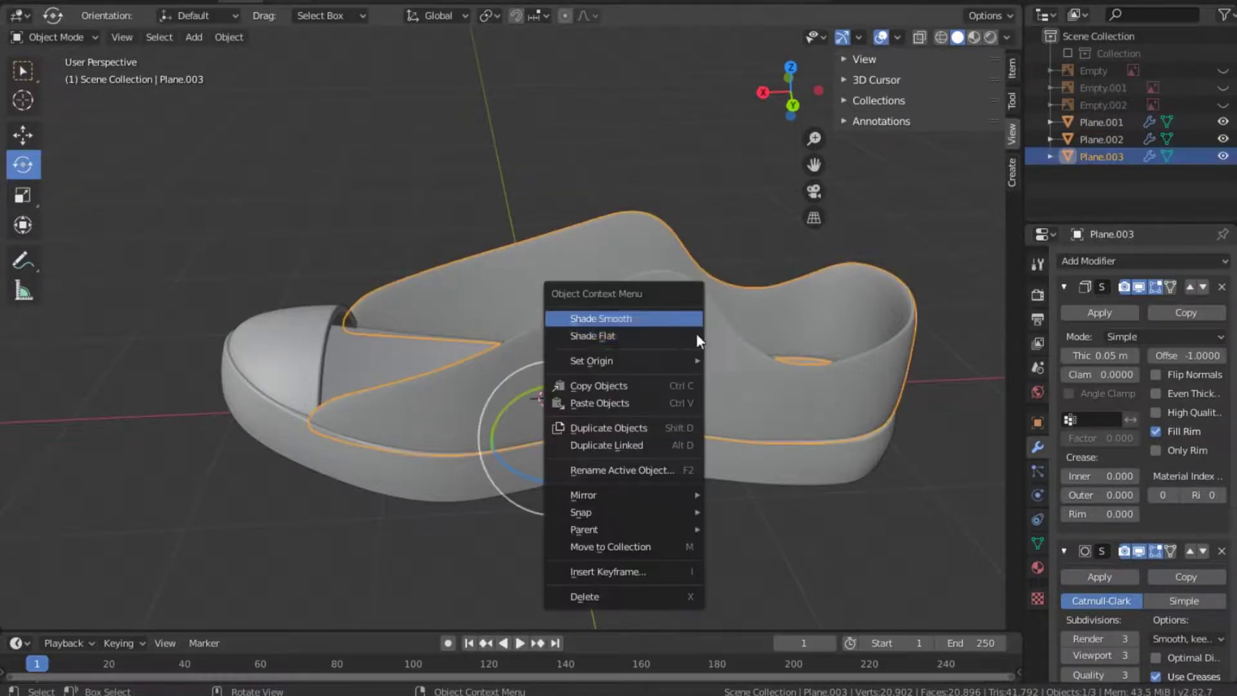
{"action": "left_click", "coordinate": [643, 318]}
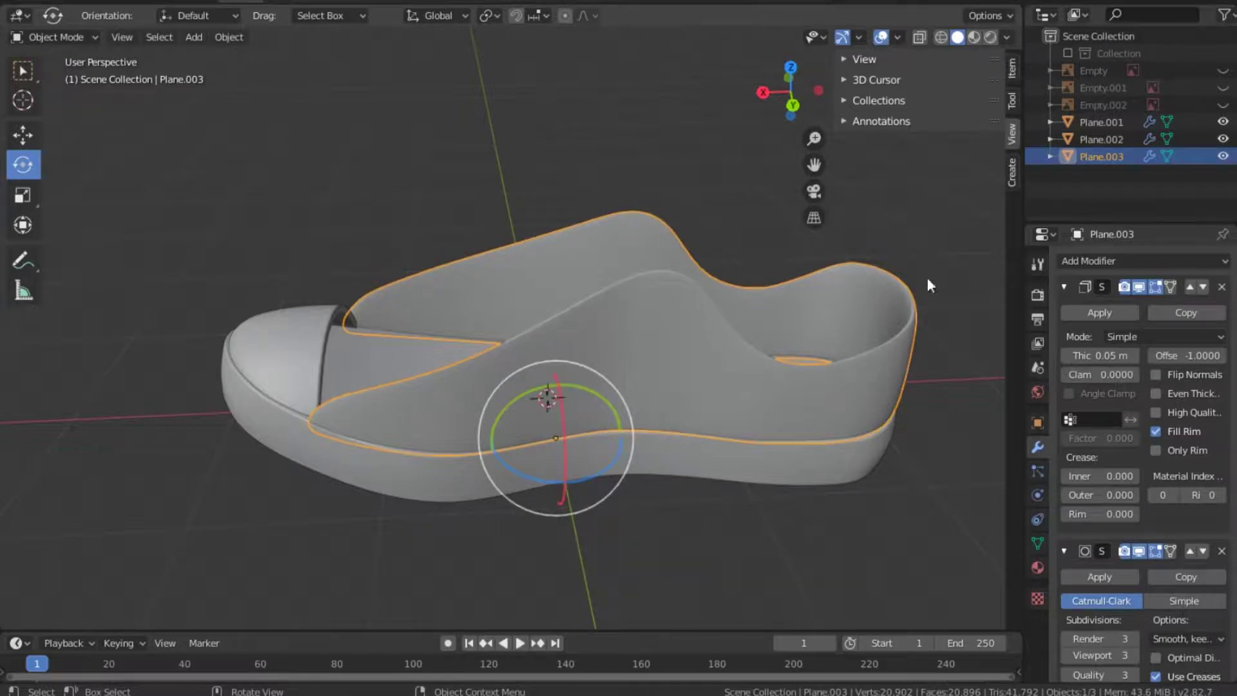
{"action": "mouse_move", "coordinate": [755, 170]}
{"action": "middle_mouse_down"}
{"action": "mouse_move", "coordinate": [677, 212]}
{"action": "mouse_move", "coordinate": [299, 544]}
{"action": "middle_mouse_up"}
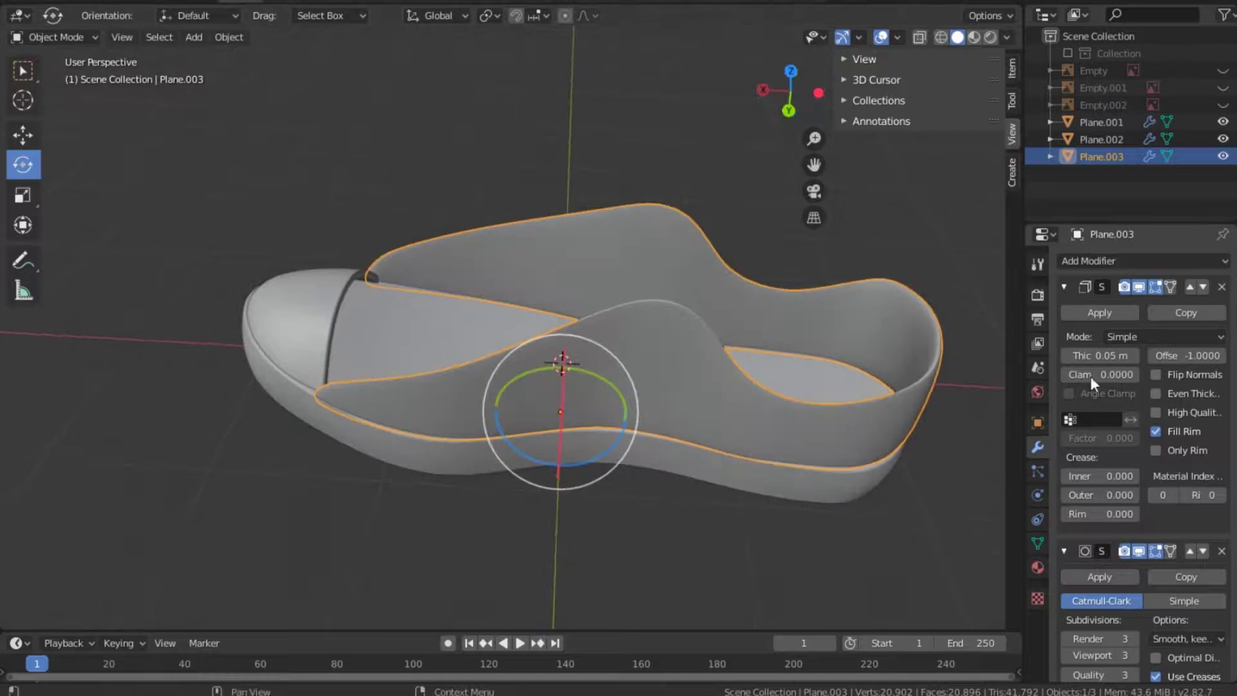
Set the Solidify thickness to 0.08 m, then negate it to -0.08 m.
{"action": "double_click", "coordinate": [1100, 355]}
{"action": "left_click", "coordinate": [1085, 356]}
{"action": "type", "text": "8"}
{"action": "key", "text": "Return"}
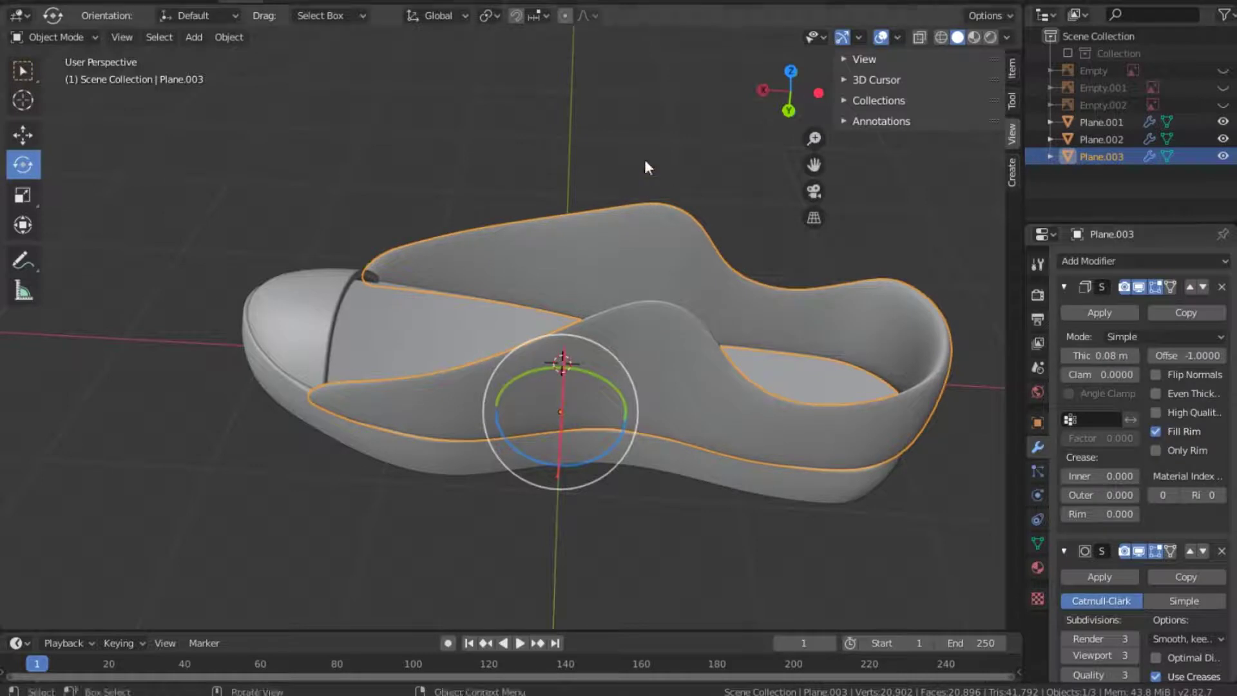
{"action": "left_click", "coordinate": [645, 160]}
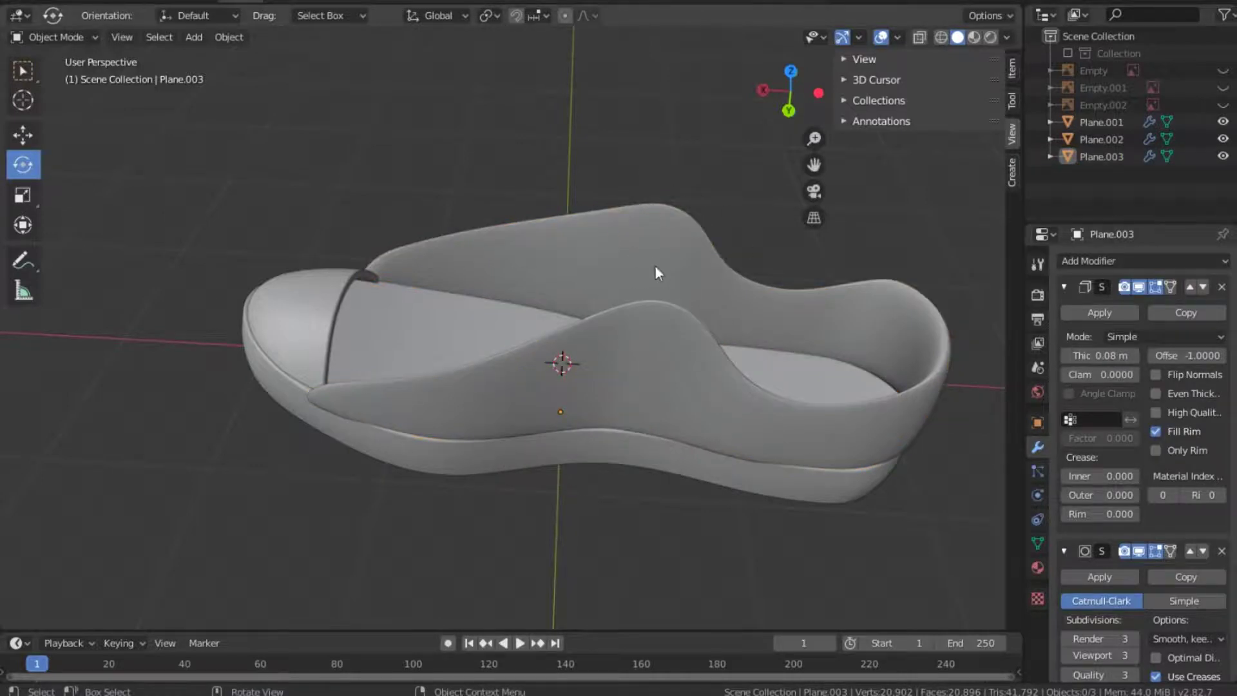
{"action": "double_click", "coordinate": [1100, 356]}
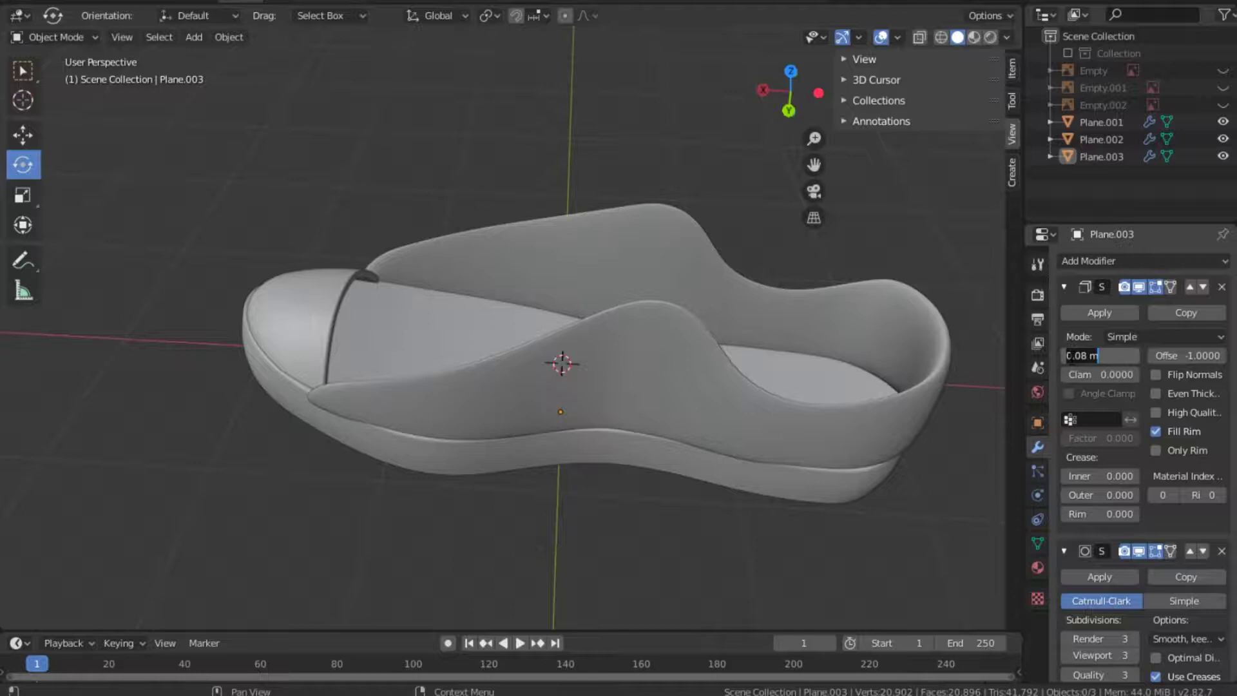
{"action": "left_click", "coordinate": [1068, 356]}
{"action": "type", "text": "-"}
{"action": "key", "text": "Return"}
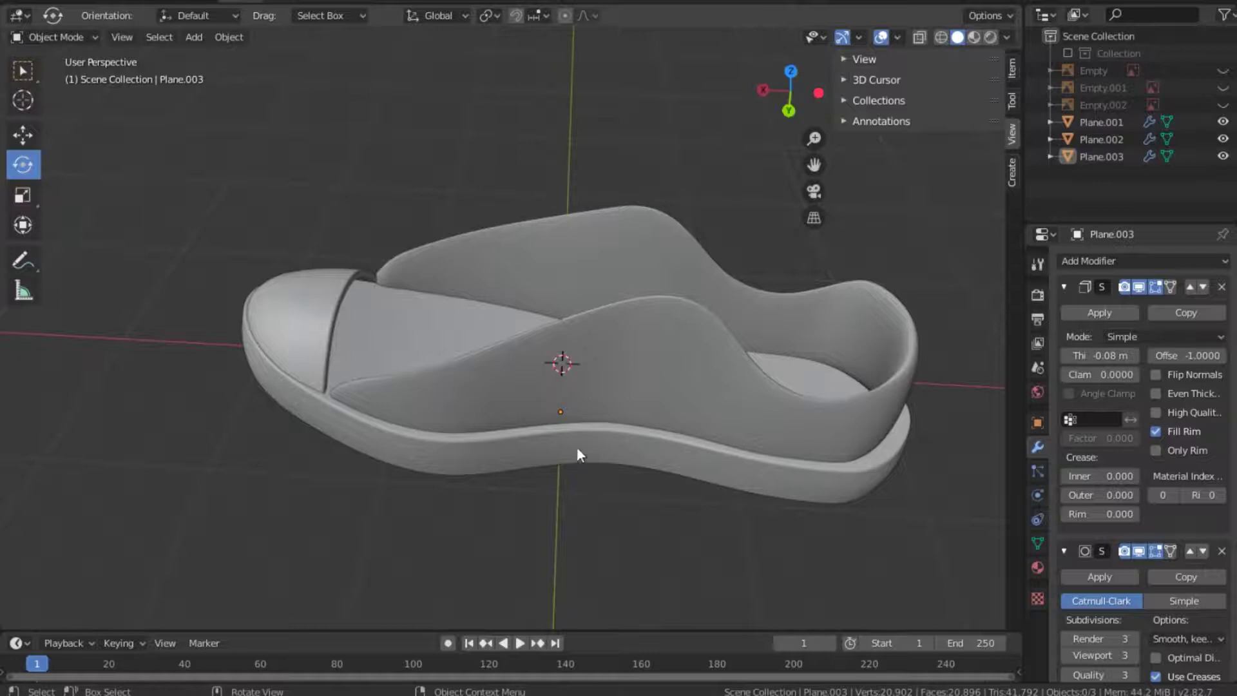
{"action": "key", "text": "grave"}
In top view, scale Plane.003 to 1.03 along X, then deselect it.
{"action": "left_click", "coordinate": [583, 351]}
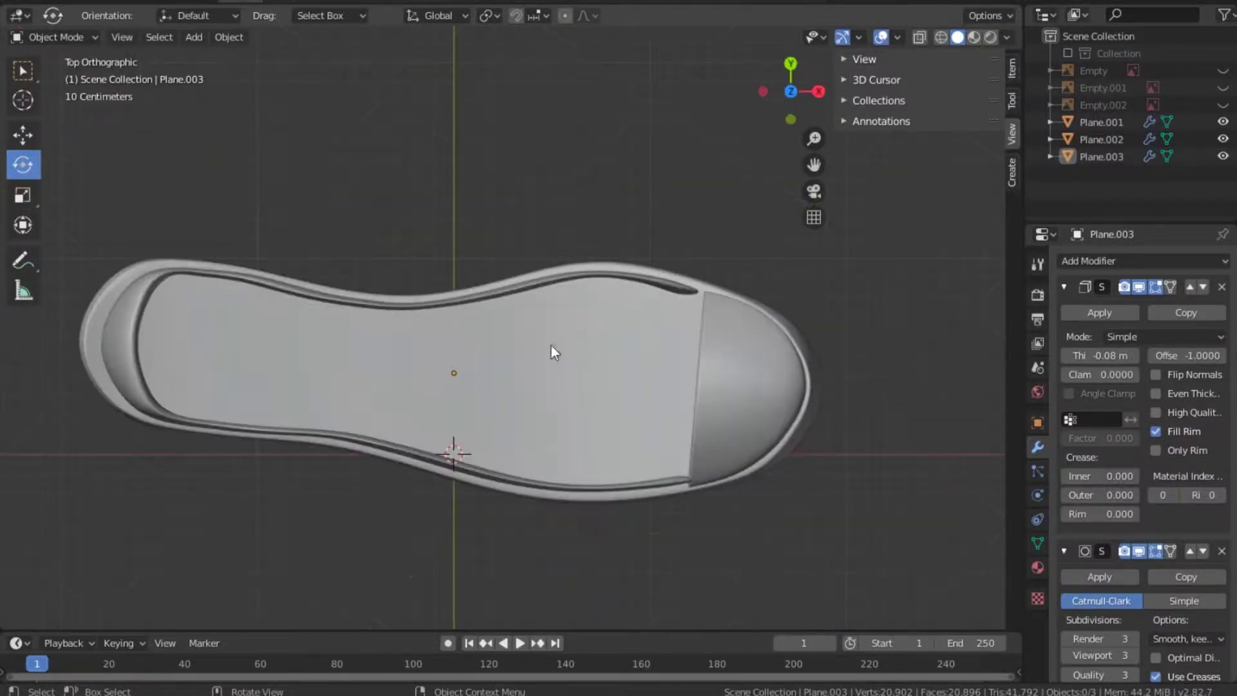
{"action": "left_click", "coordinate": [120, 334]}
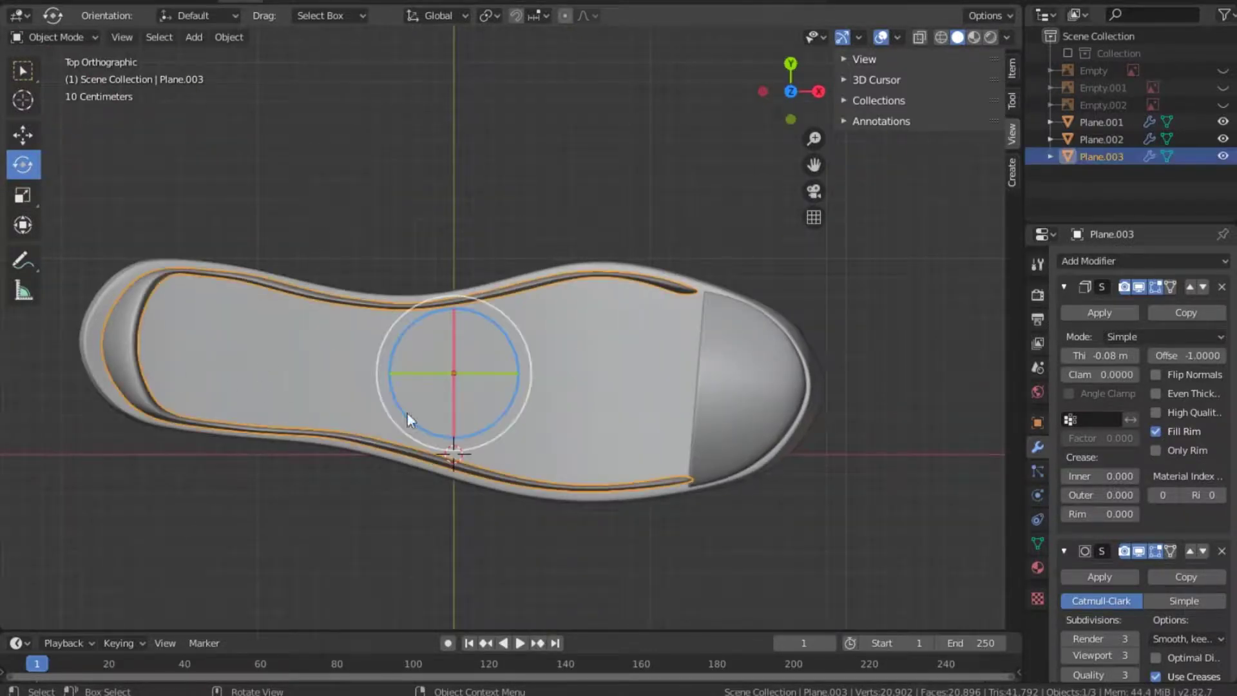
{"action": "key", "text": "s"}
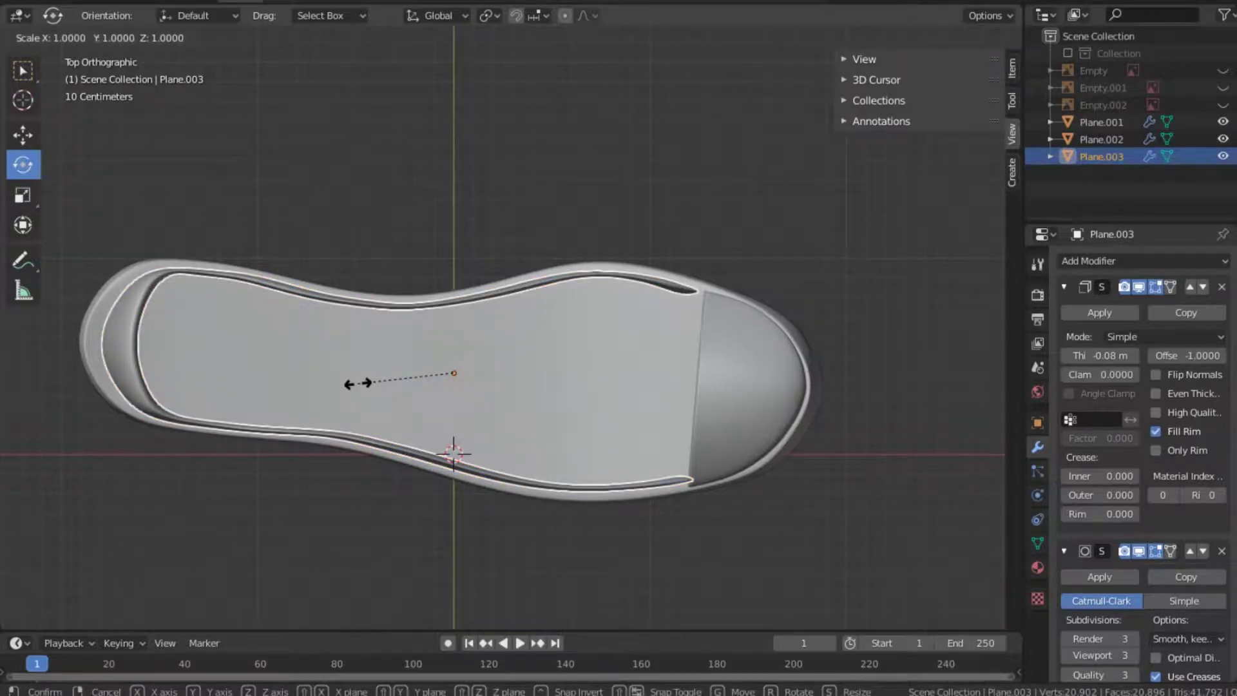
{"action": "key", "text": "x"}
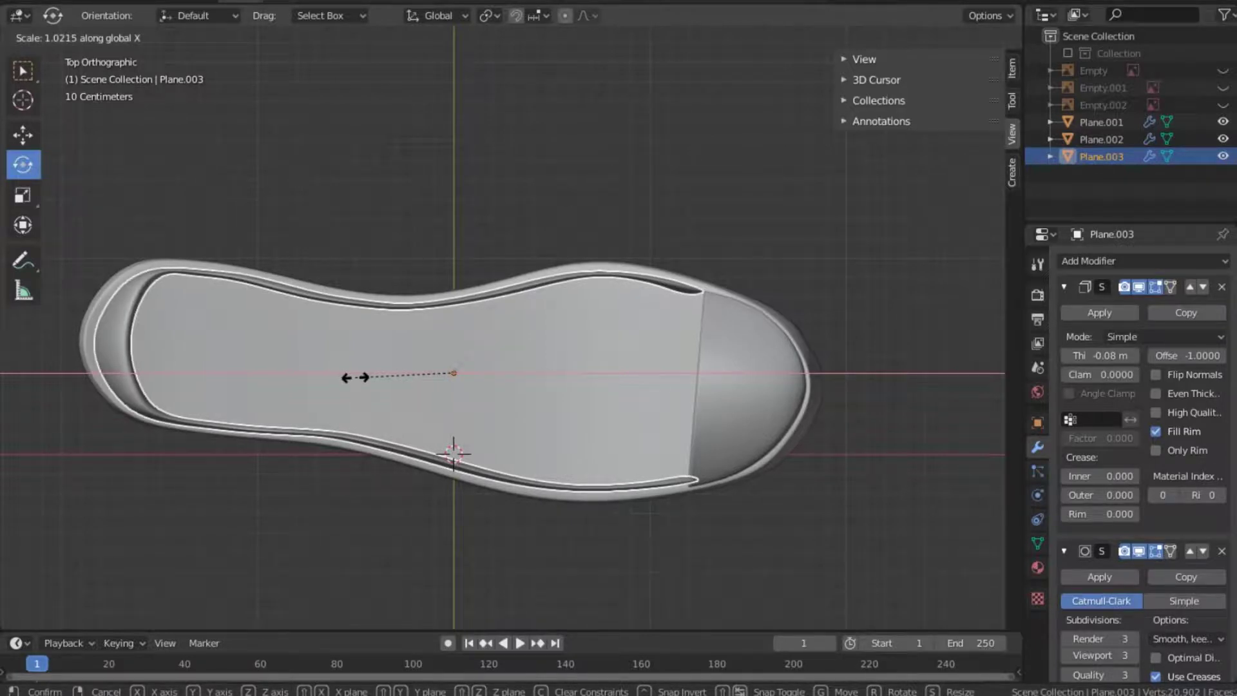
{"action": "left_click", "coordinate": [355, 377]}
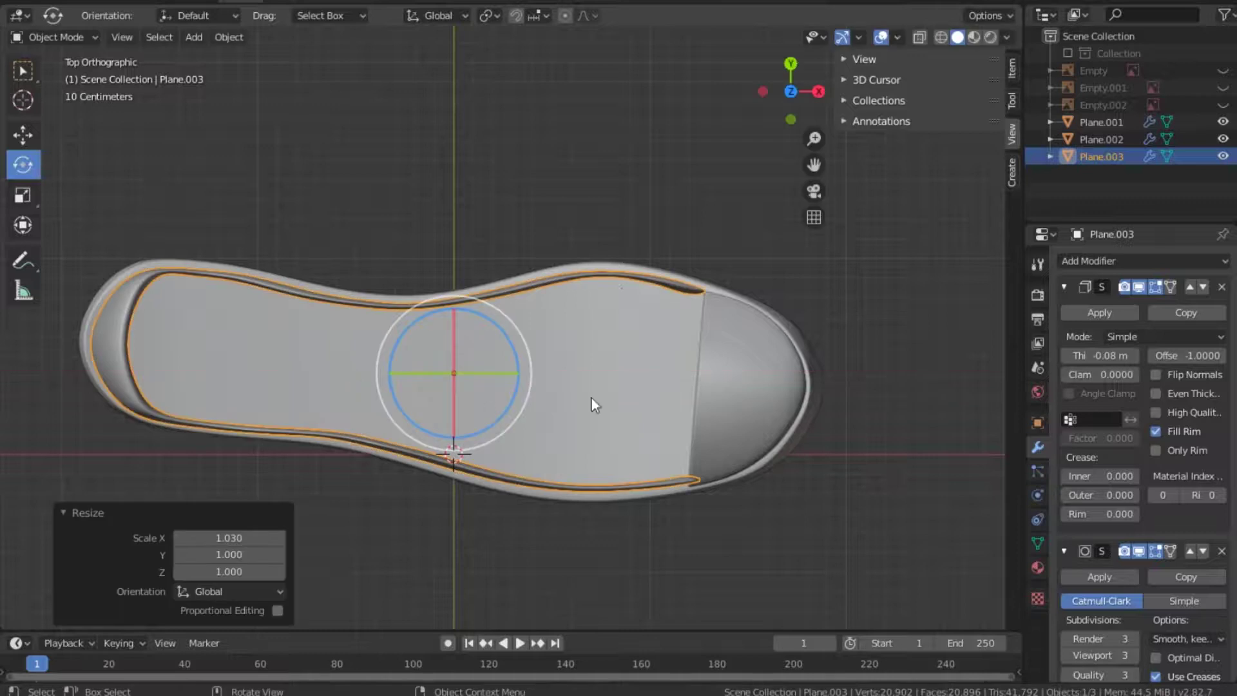
{"action": "left_click", "coordinate": [622, 167]}
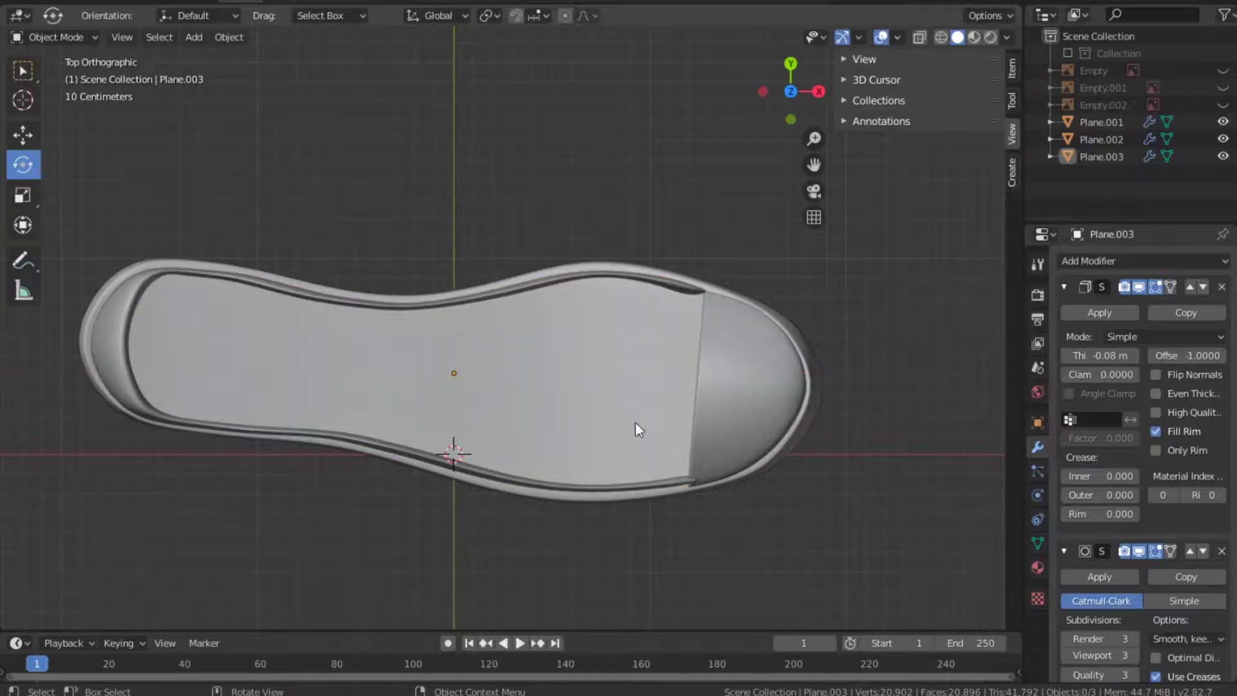
With X-ray on, box-select the top front outline vertices and move them along X.
{"action": "left_click", "coordinate": [650, 285]}
{"action": "key", "text": "Tab"}
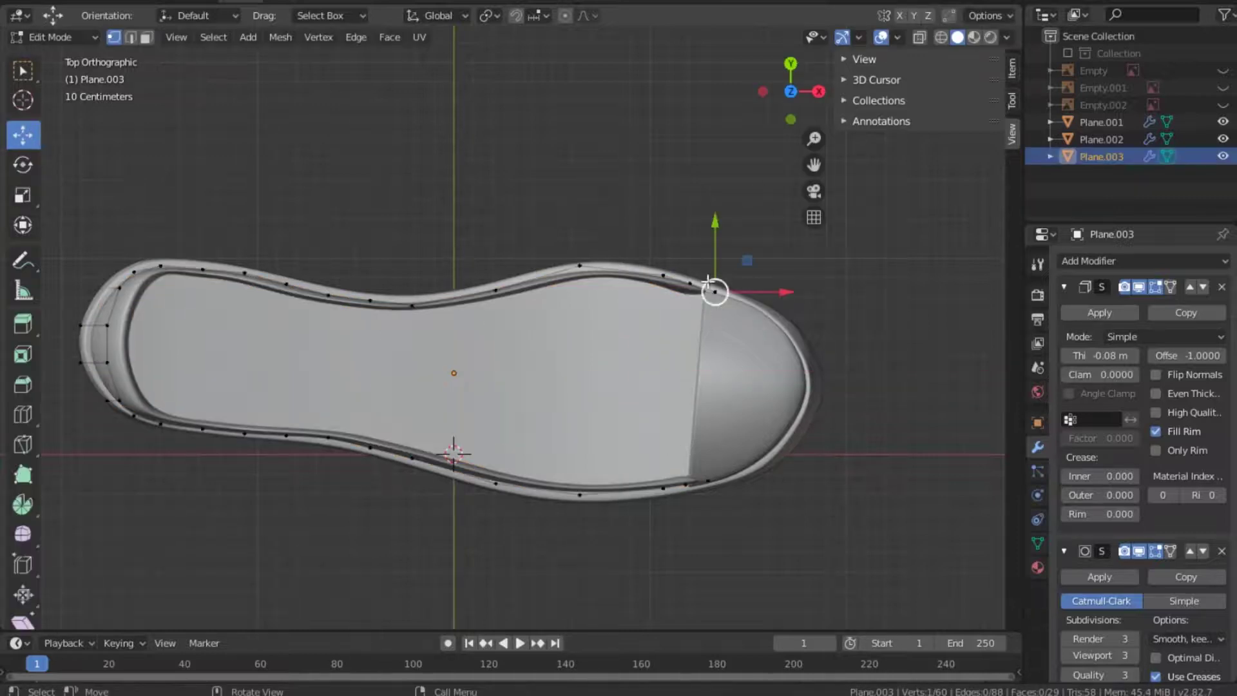
{"action": "left_click", "coordinate": [713, 290]}
{"action": "left_click", "coordinate": [689, 282]}
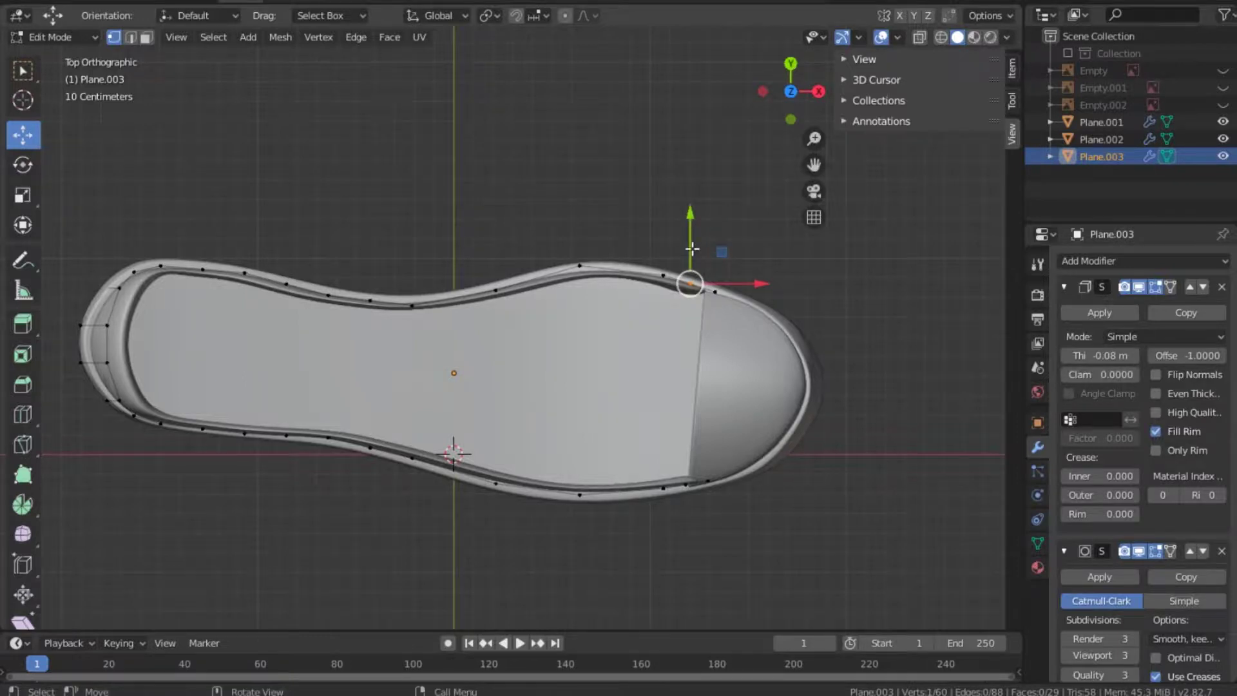
{"action": "left_click", "coordinate": [920, 38]}
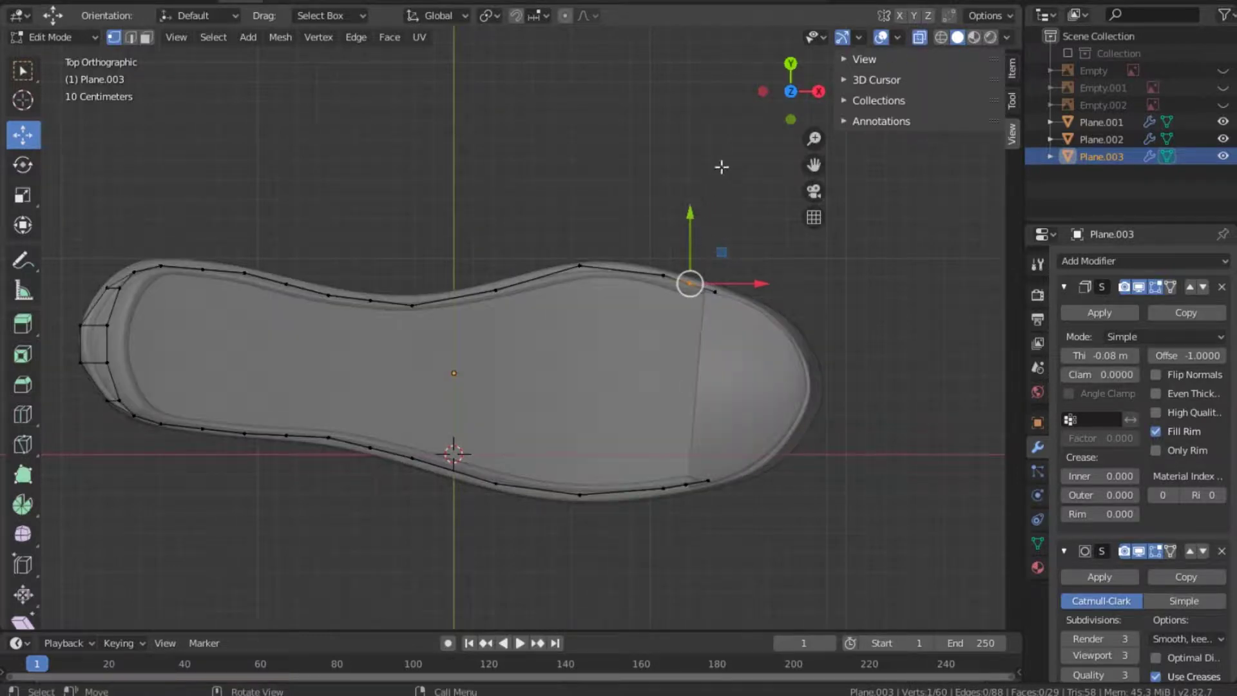
{"action": "left_click_drag", "start_coordinate": [749, 207], "coordinate": [689, 365]}
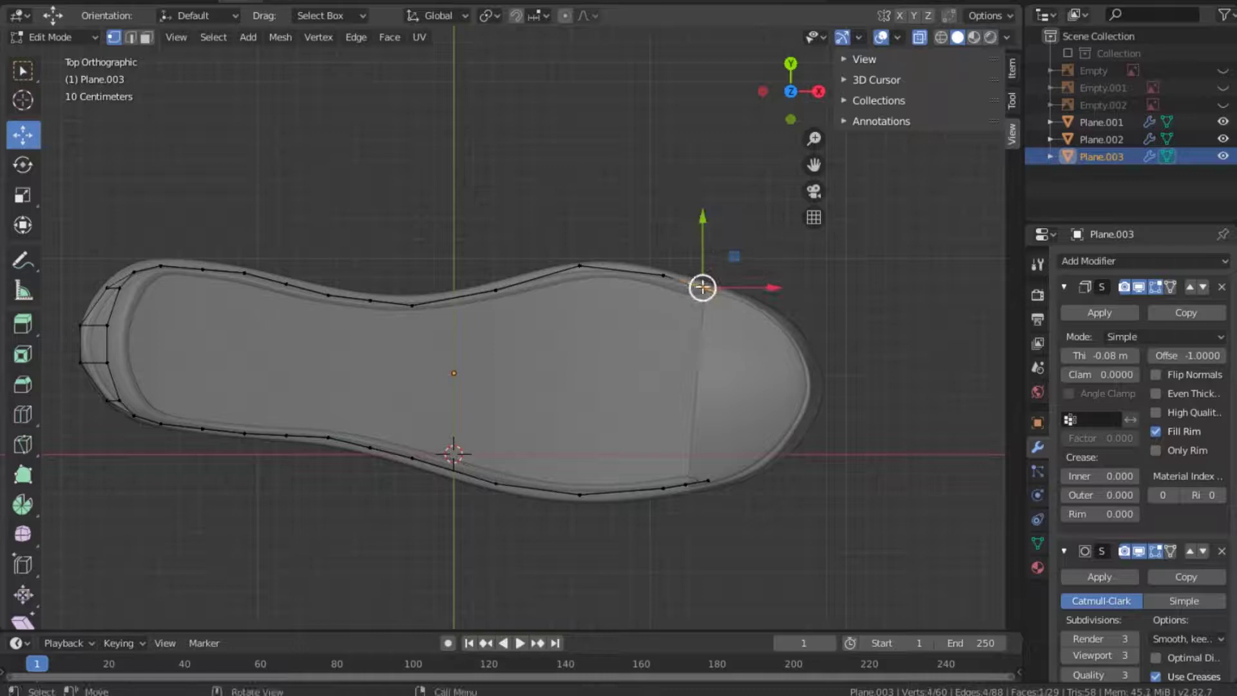
{"action": "left_click_drag", "start_coordinate": [702, 287], "coordinate": [707, 288]}
{"action": "key", "text": "x"}
Move the lower front outline vertices toward the toe cap.
{"action": "left_click", "coordinate": [726, 518]}
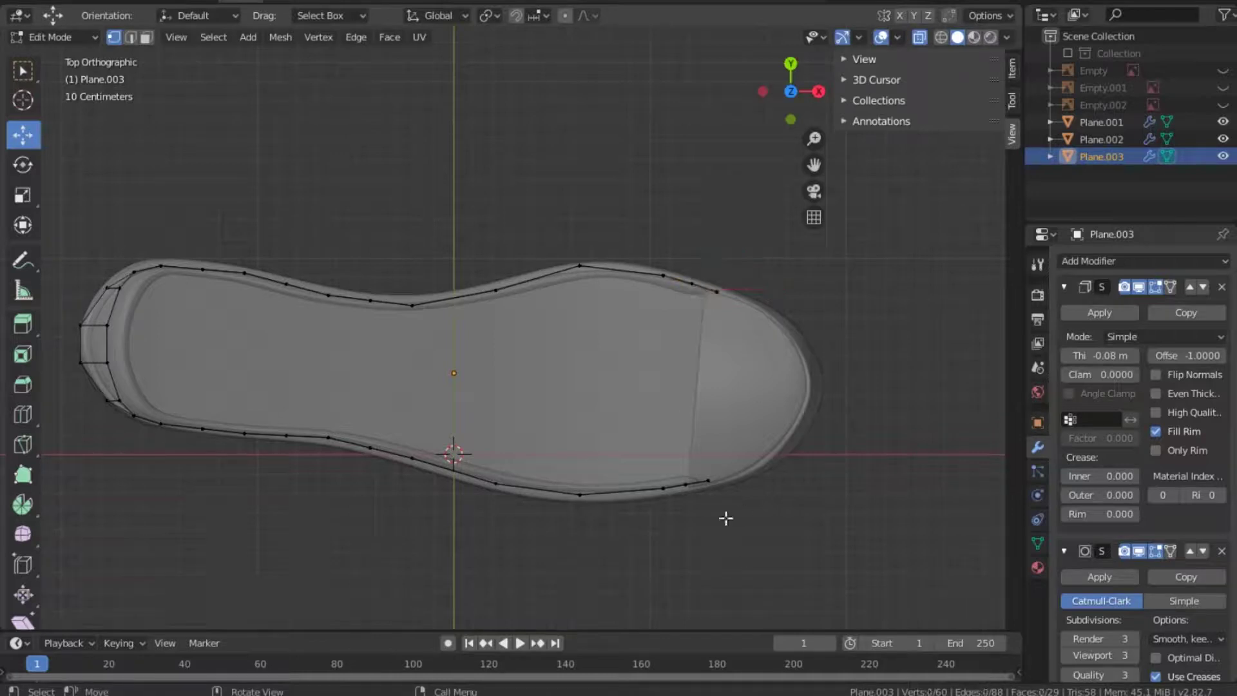
{"action": "left_click", "coordinate": [679, 484]}
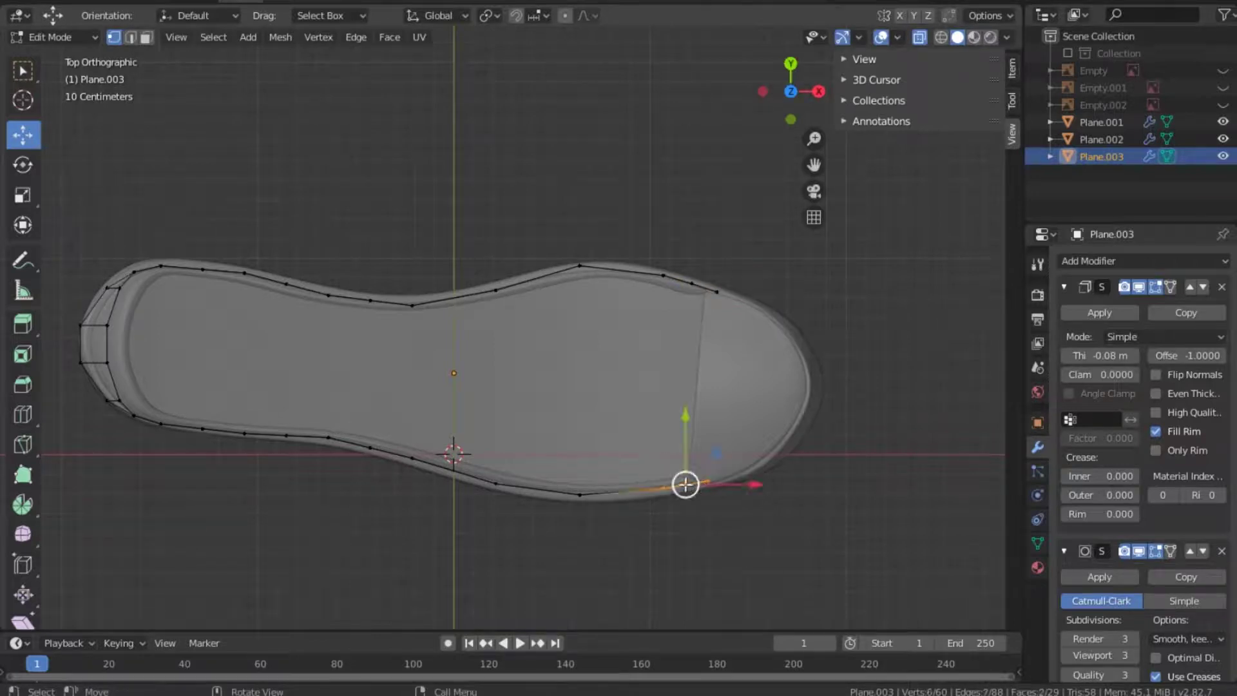
{"action": "left_click_drag", "start_coordinate": [682, 485], "coordinate": [670, 491]}
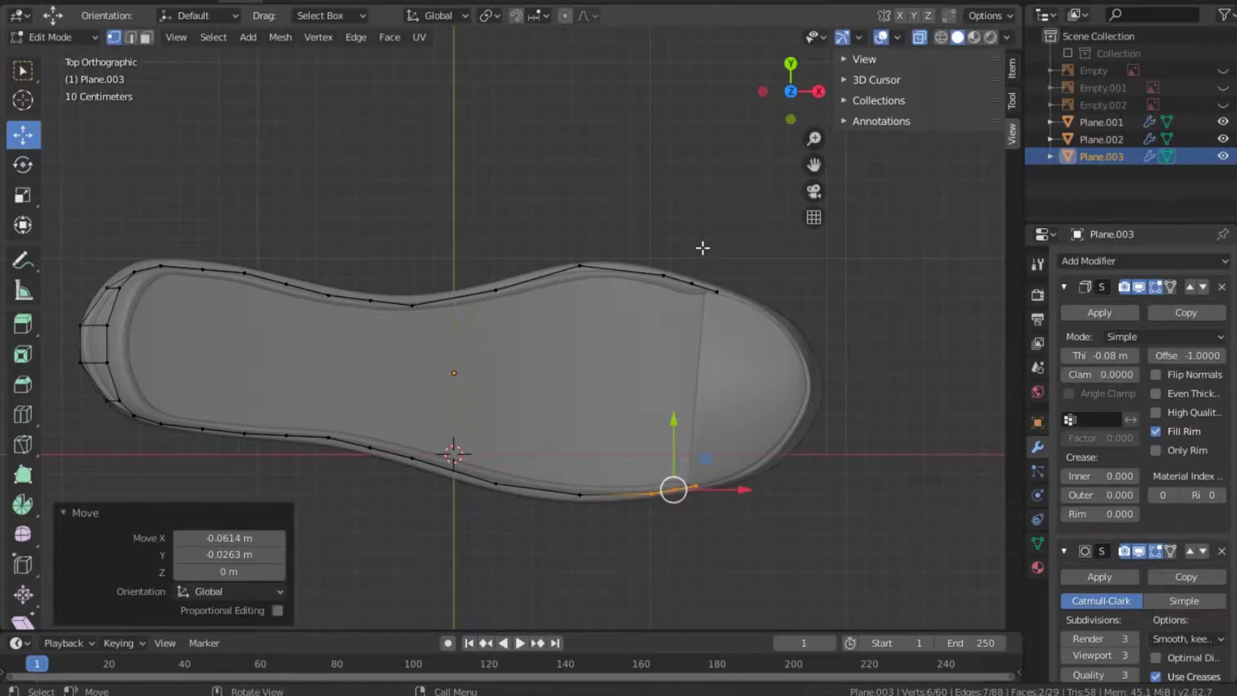
{"action": "left_click", "coordinate": [698, 278]}
Return to Object Mode, turn X-ray off and orbit around the sneaker.
{"action": "key", "text": "Tab"}
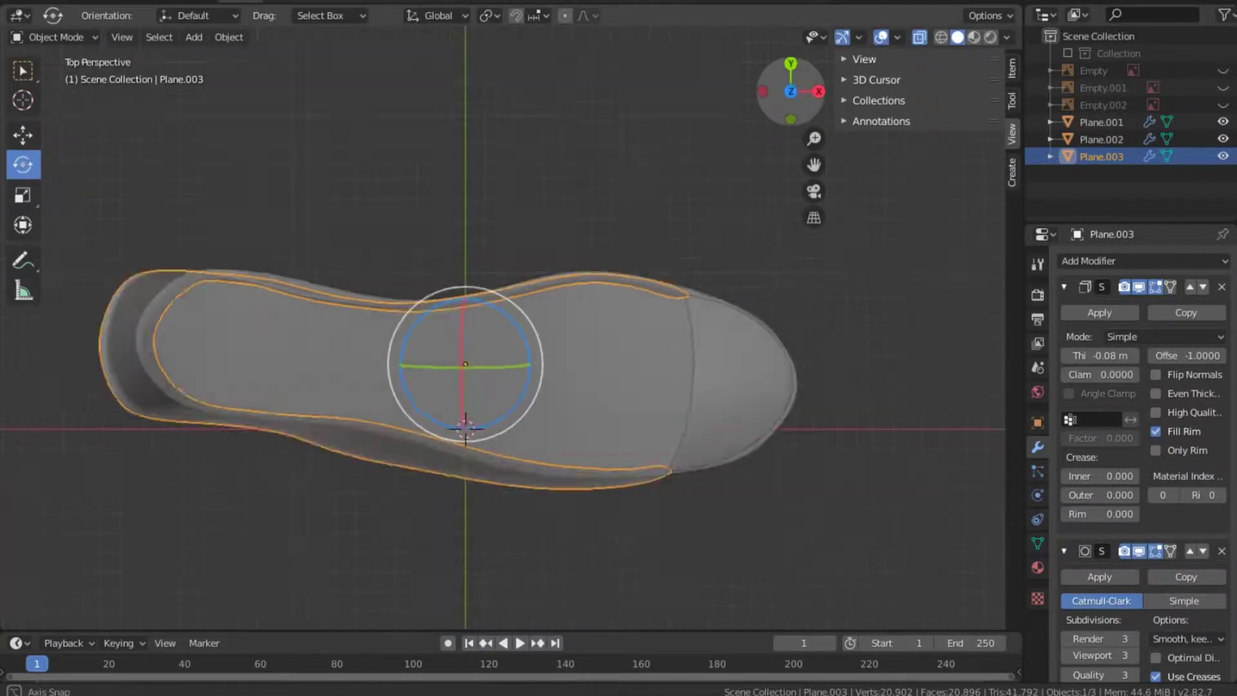
{"action": "middle_click_drag", "start_coordinate": [760, 122], "coordinate": [580, 291]}
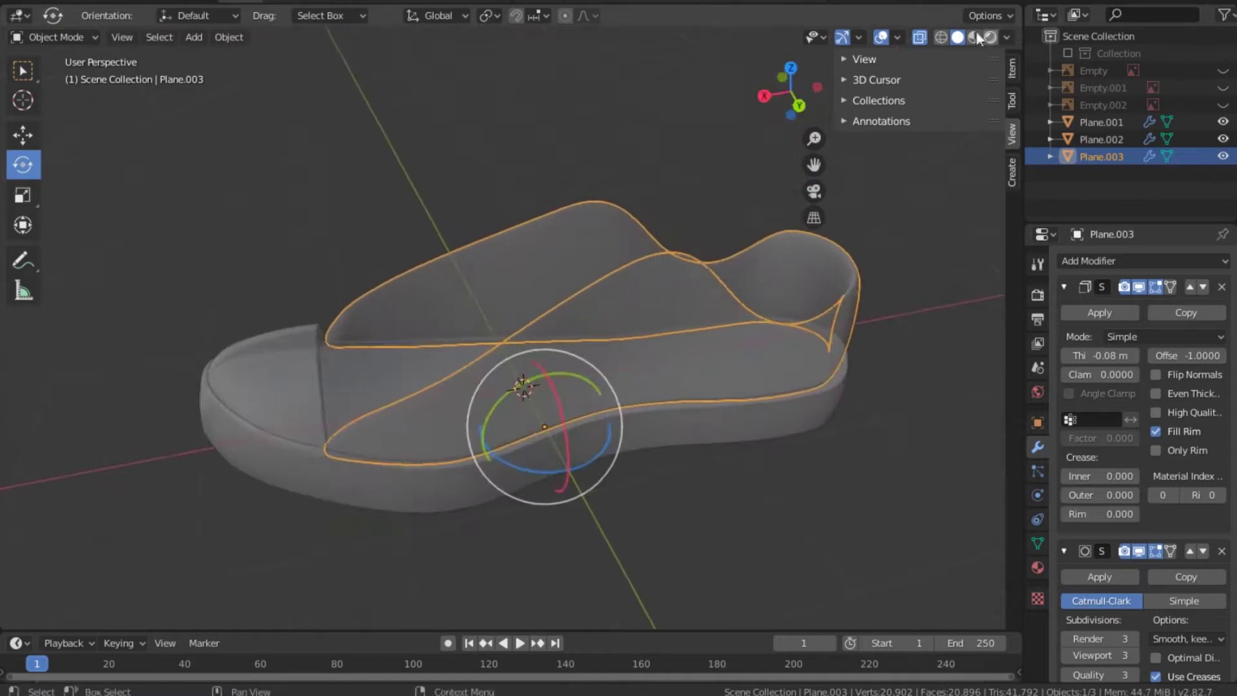
{"action": "left_click", "coordinate": [919, 37]}
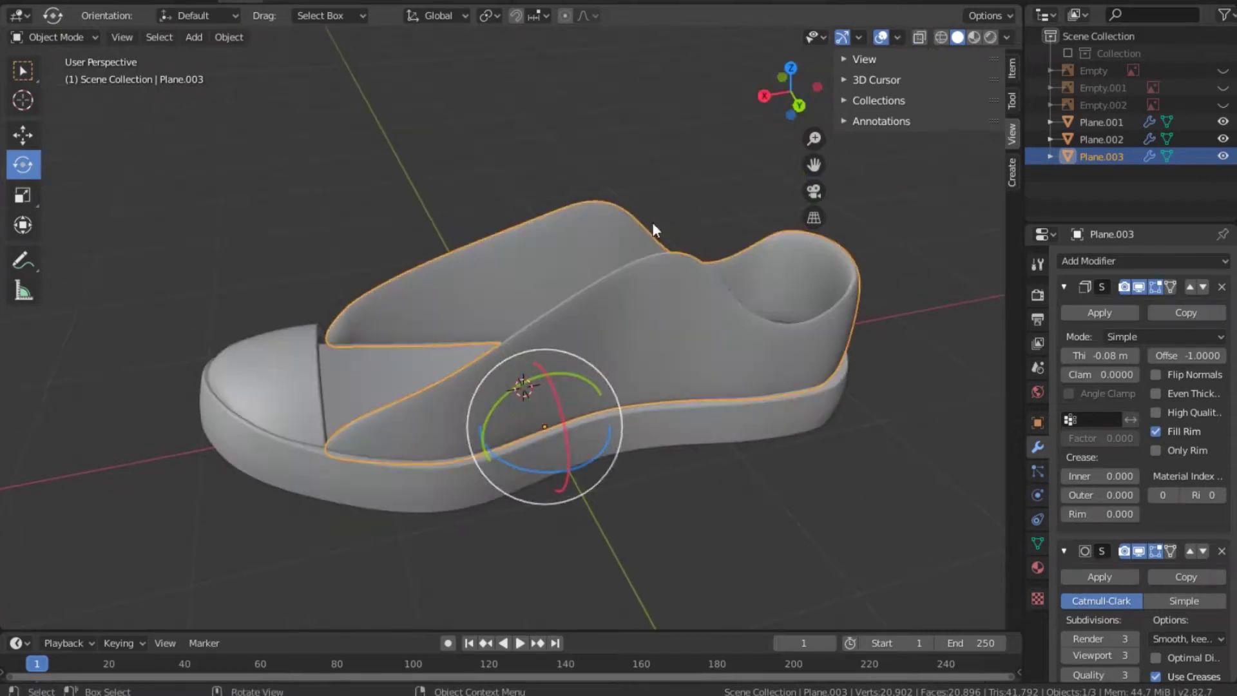
{"action": "left_click_drag", "start_coordinate": [791, 91], "coordinate": [479, 454]}
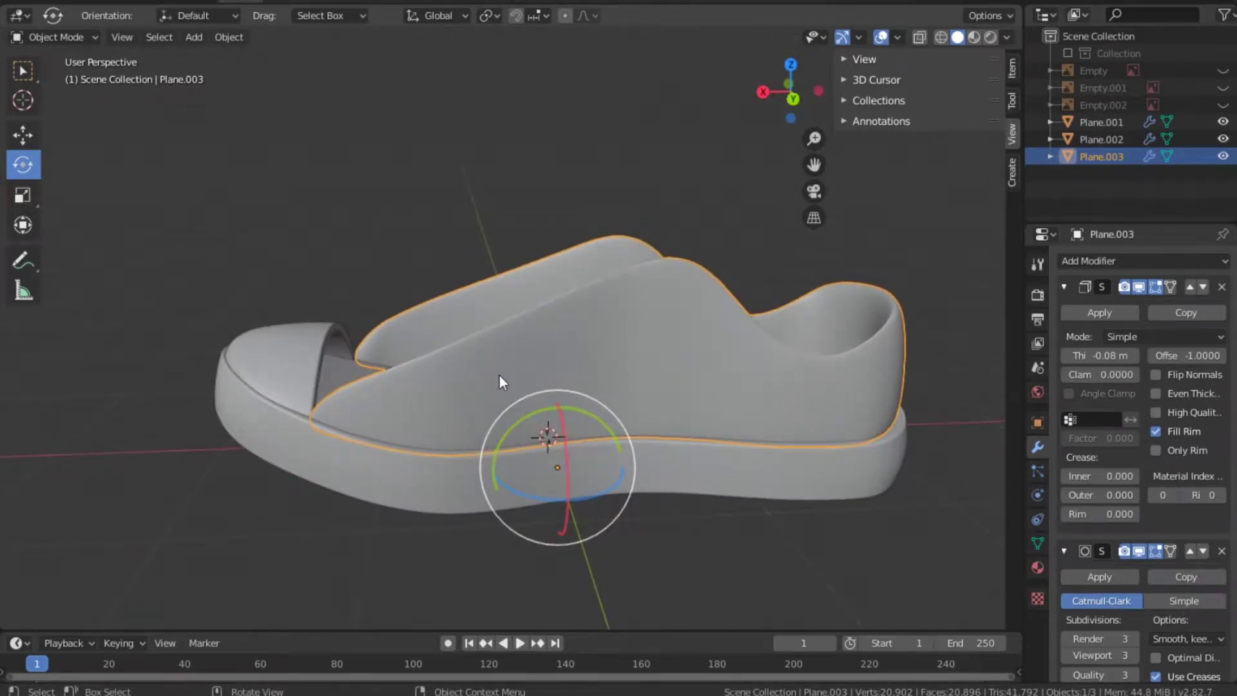
{"action": "key", "text": "Tab"}
Loop-cut a horizontal edge loop around the middle of the upper shell.
{"action": "key", "text": "ctrl+r"}
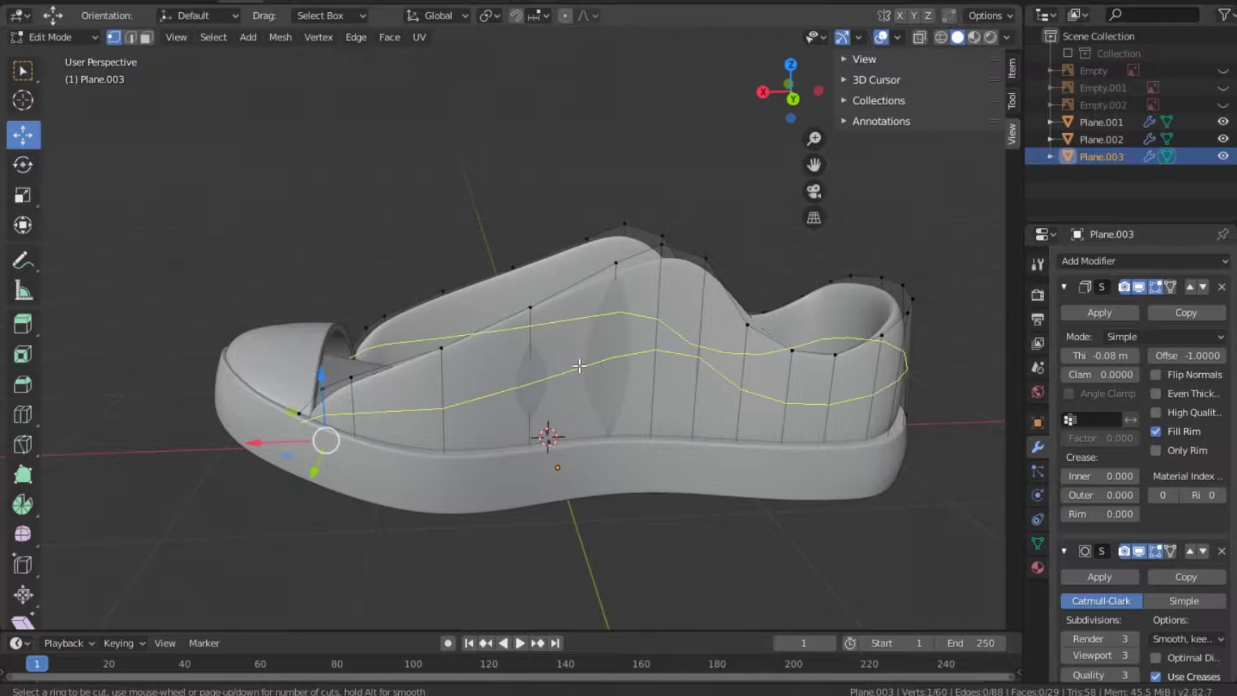
{"action": "left_click", "coordinate": [579, 365]}
{"action": "left_click", "coordinate": [579, 365]}
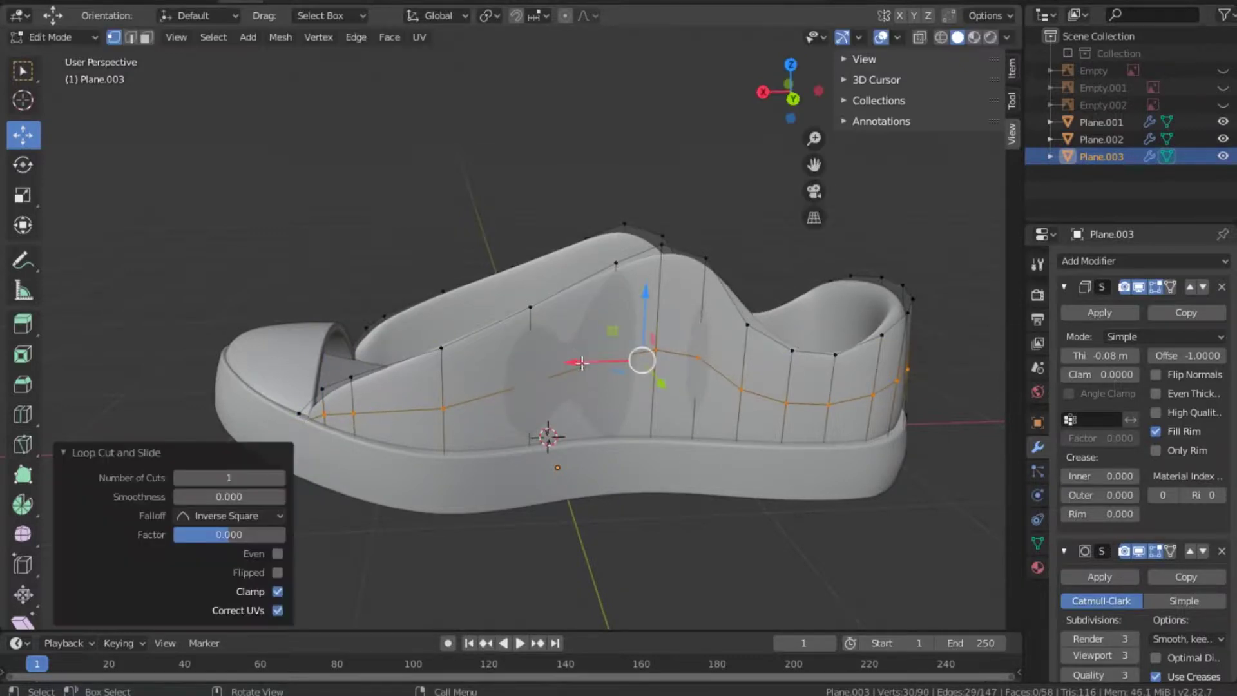
Select vertices from the heel along the lace-opening edge and the shell's top edge.
{"action": "left_click", "coordinate": [935, 355]}
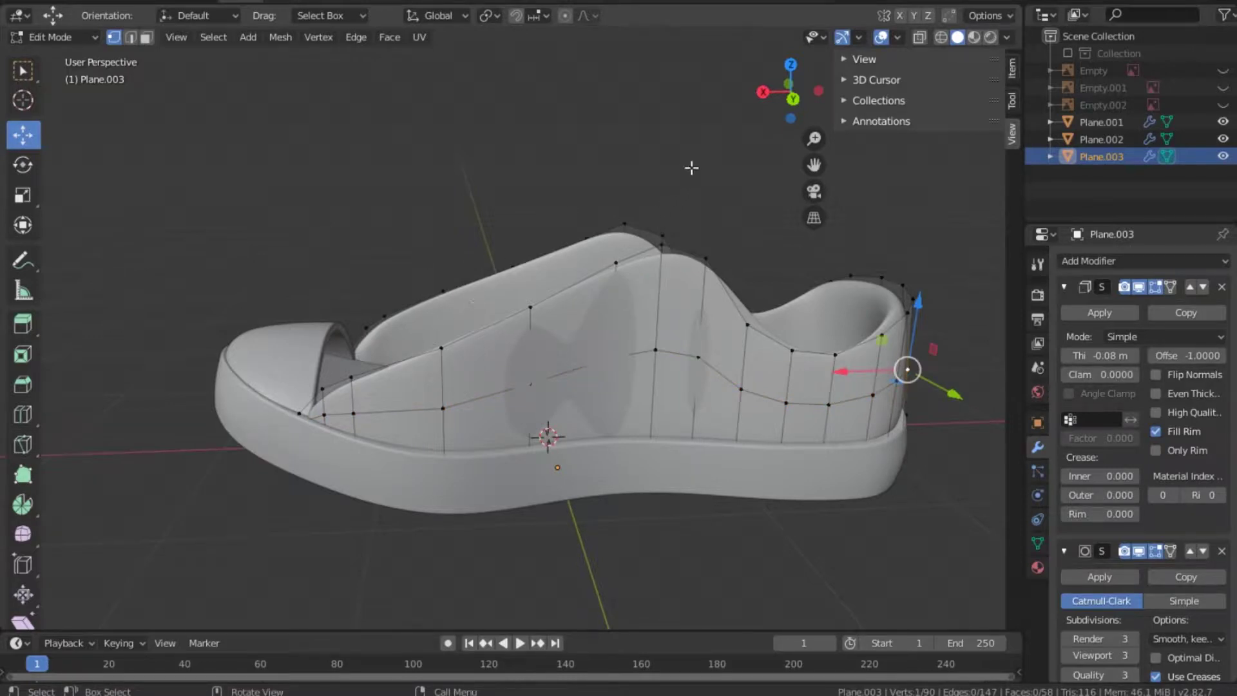
{"action": "mouse_move", "coordinate": [791, 92]}
{"action": "left_mouse_down"}
{"action": "mouse_move", "coordinate": [735, 135]}
{"action": "mouse_move", "coordinate": [813, 127]}
{"action": "left_mouse_up"}
{"action": "mouse_move", "coordinate": [624, 242]}
{"action": "left_mouse_down"}
{"action": "mouse_move", "coordinate": [600, 271]}
{"action": "mouse_move", "coordinate": [541, 295]}
{"action": "left_mouse_up"}
{"action": "mouse_move", "coordinate": [513, 338]}
{"action": "left_mouse_down", "text": "shift"}
{"action": "mouse_move", "coordinate": [455, 365]}
{"action": "mouse_move", "coordinate": [441, 356]}
{"action": "left_mouse_up", "text": "shift"}
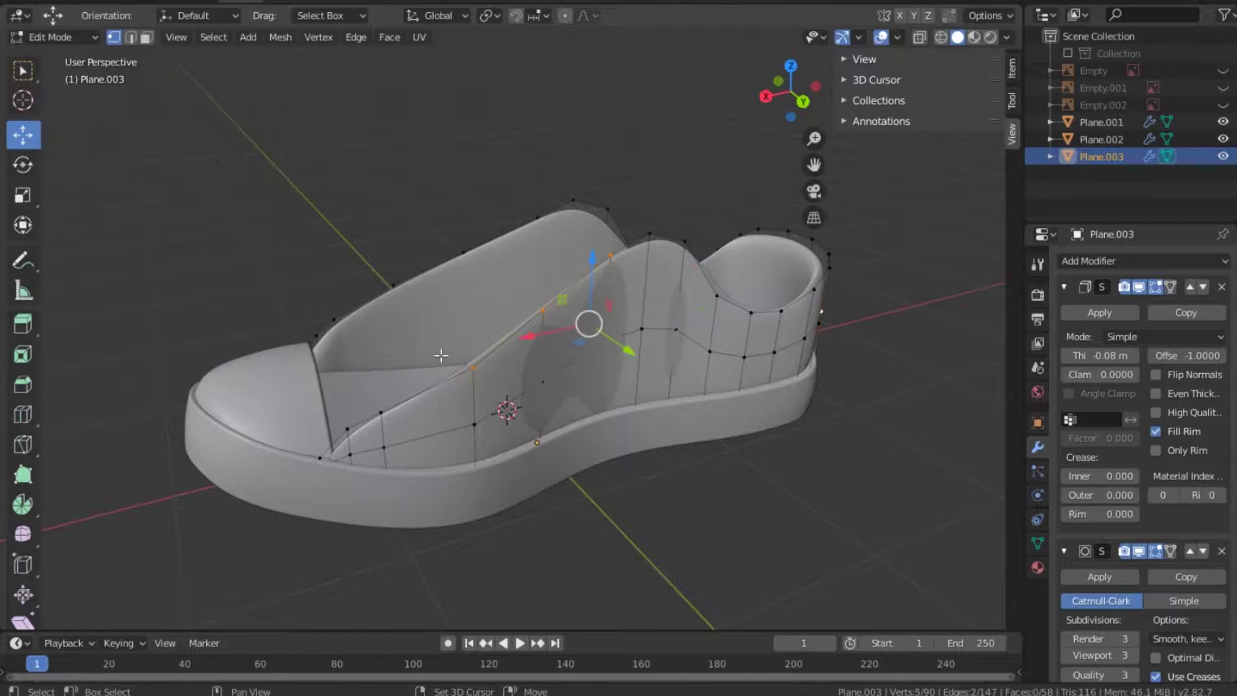
{"action": "left_click_drag", "start_coordinate": [340, 413], "coordinate": [356, 430], "text": "shift"}
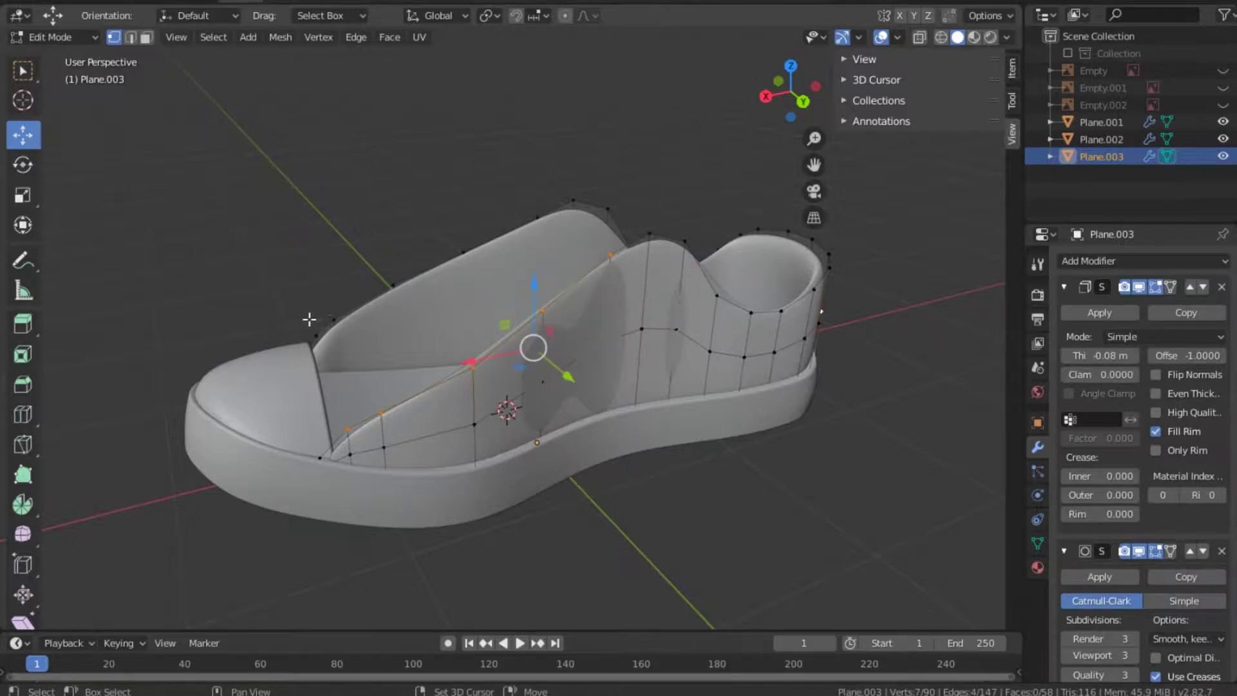
{"action": "mouse_move", "coordinate": [307, 317]}
{"action": "left_mouse_down", "text": "shift"}
{"action": "mouse_move", "coordinate": [334, 348]}
{"action": "mouse_move", "coordinate": [356, 338]}
{"action": "left_mouse_up", "text": "shift"}
{"action": "left_click_drag", "start_coordinate": [388, 281], "coordinate": [411, 295], "text": "shift"}
{"action": "left_click_drag", "start_coordinate": [455, 243], "coordinate": [483, 273], "text": "shift"}
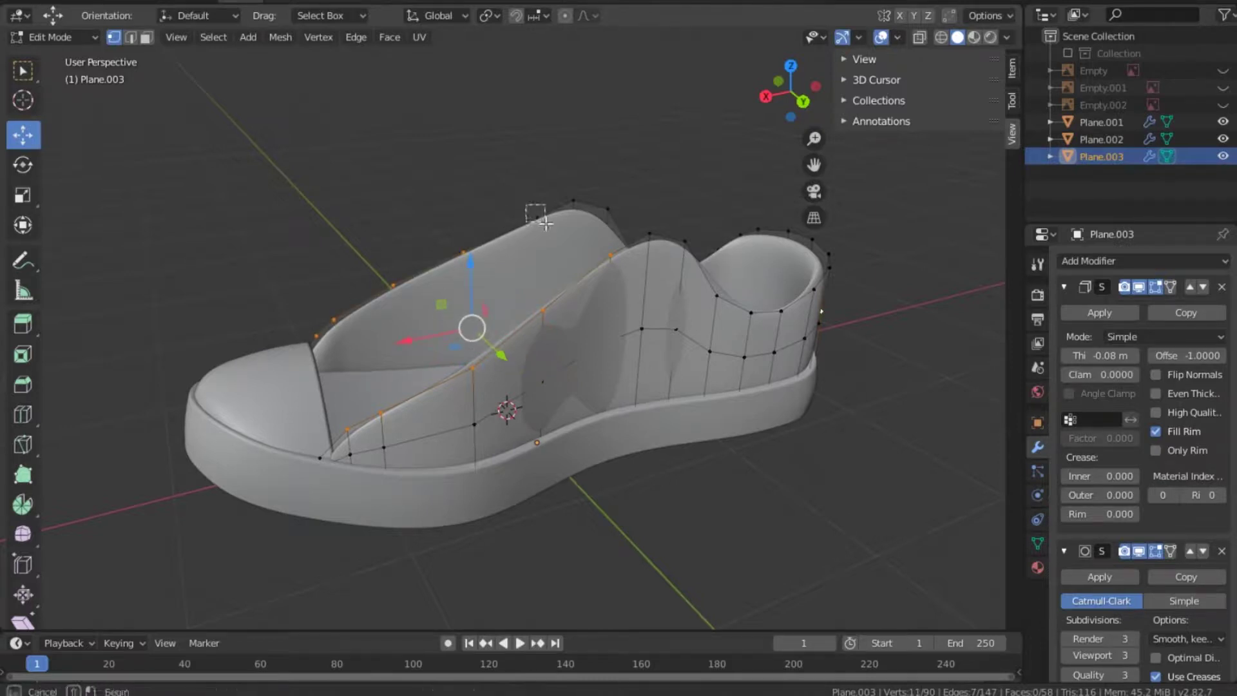
{"action": "left_click_drag", "start_coordinate": [522, 204], "coordinate": [556, 232], "text": "shift"}
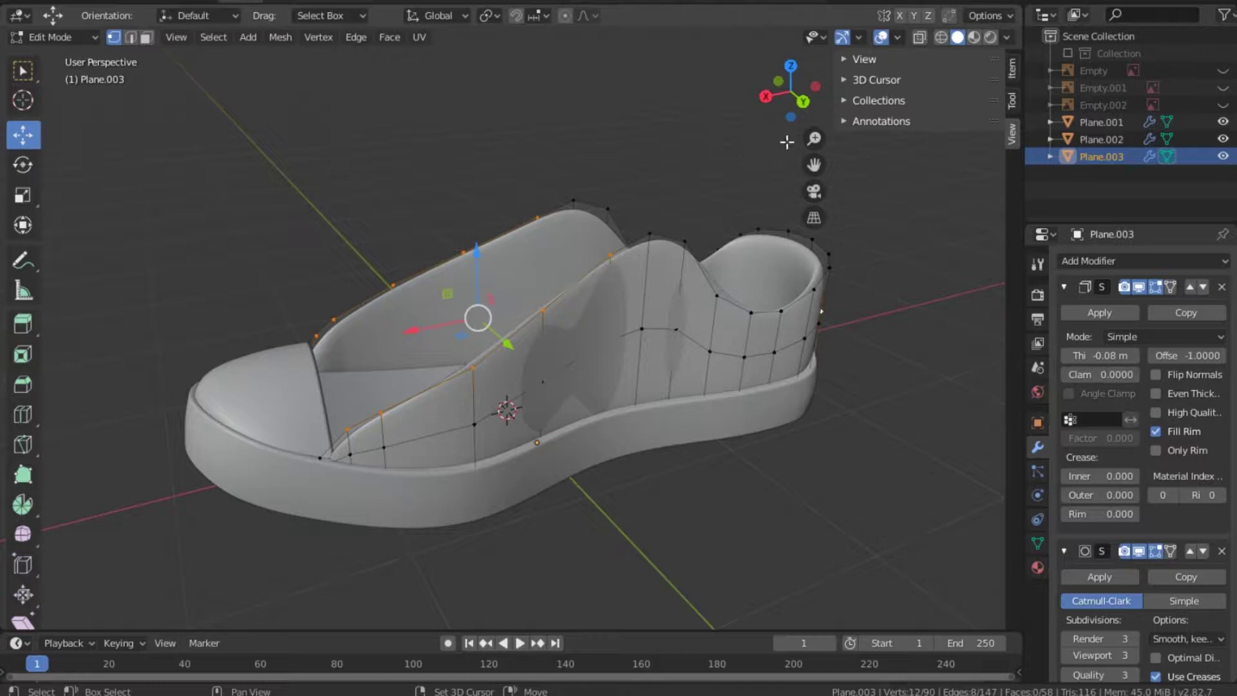
In top view, scale the selected faces to about 0.609 along Y.
{"action": "key", "text": "grave"}
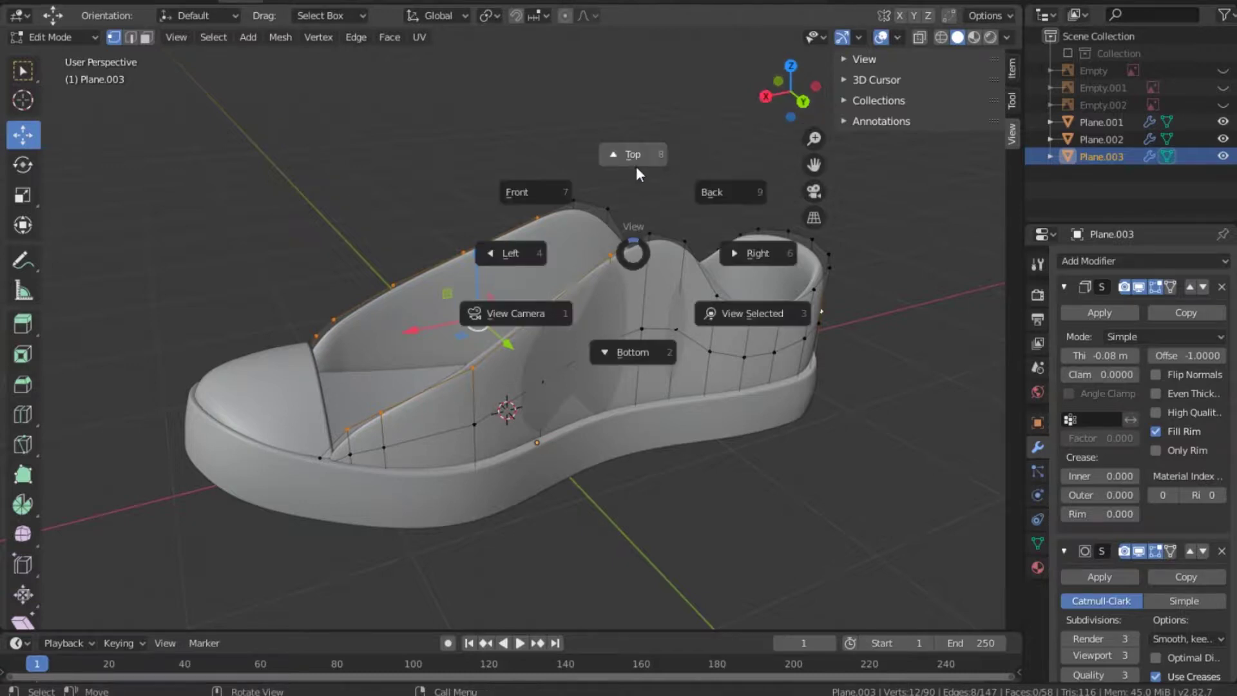
{"action": "left_click", "coordinate": [633, 155]}
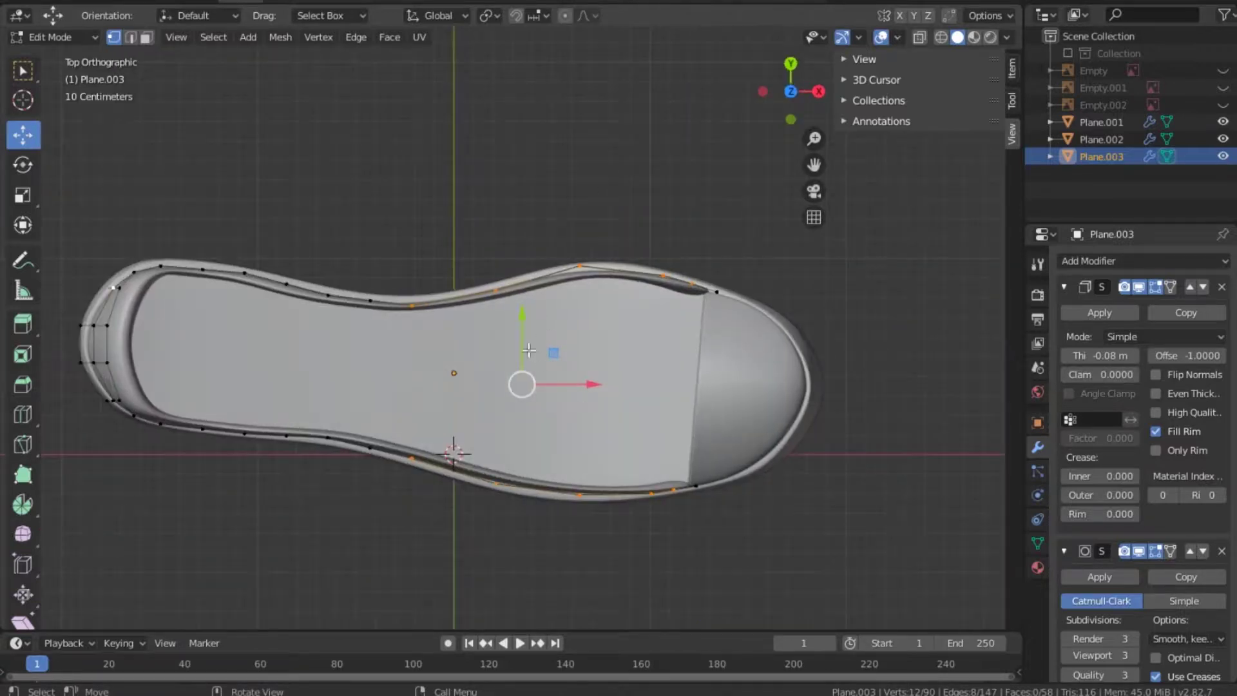
{"action": "left_click", "coordinate": [23, 194]}
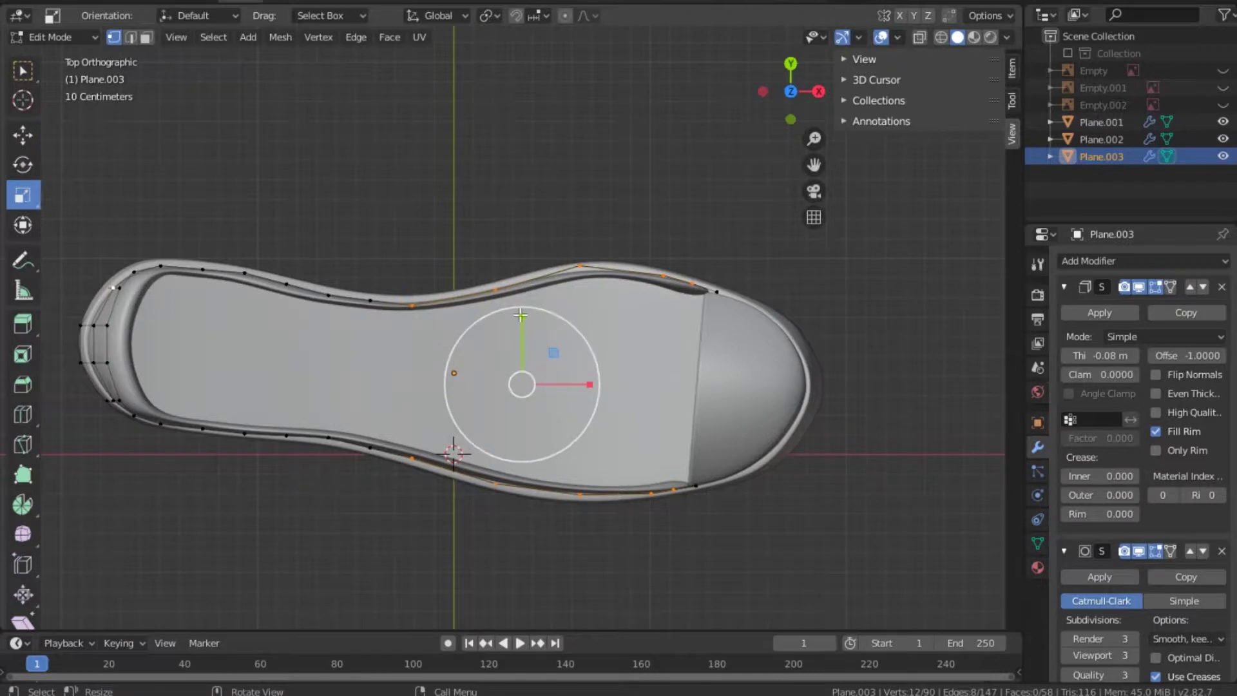
{"action": "left_click_drag", "start_coordinate": [520, 314], "coordinate": [517, 349]}
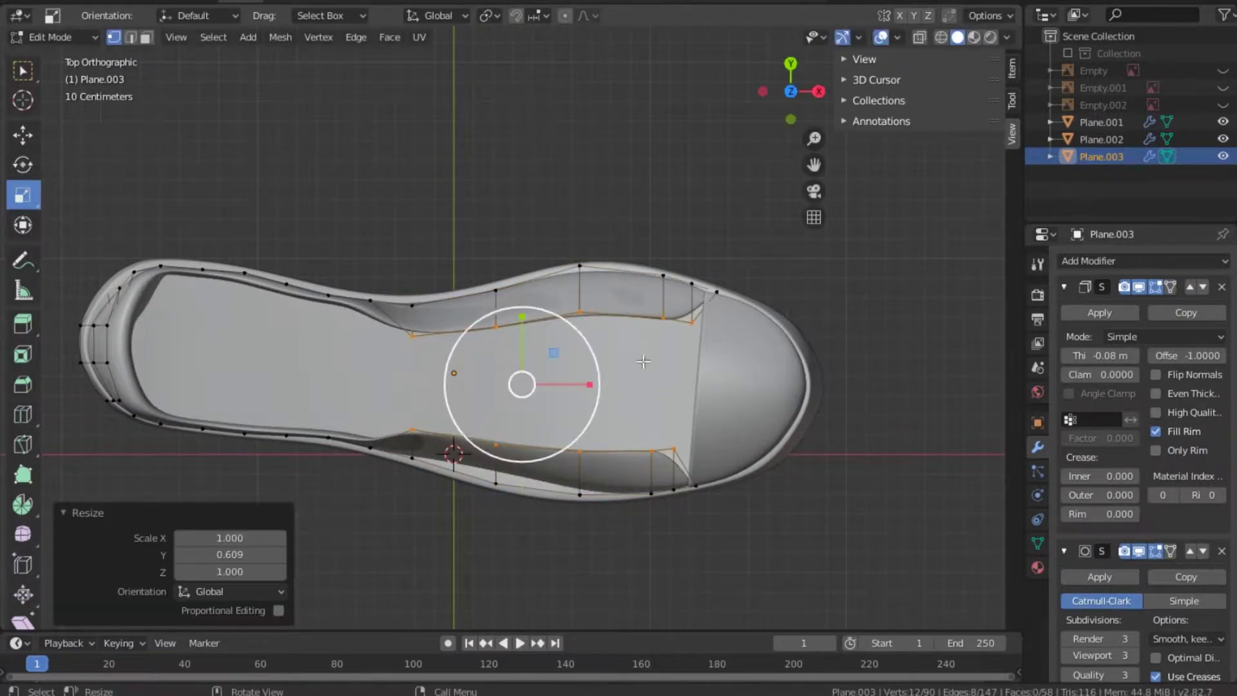
{"action": "left_click", "coordinate": [694, 187]}
Switch to Object Mode and inspect the smoothed sneaker from several angles.
{"action": "mouse_move", "coordinate": [694, 186]}
{"action": "middle_mouse_down"}
{"action": "mouse_move", "coordinate": [484, 387]}
{"action": "mouse_move", "coordinate": [694, 450]}
{"action": "middle_mouse_up"}
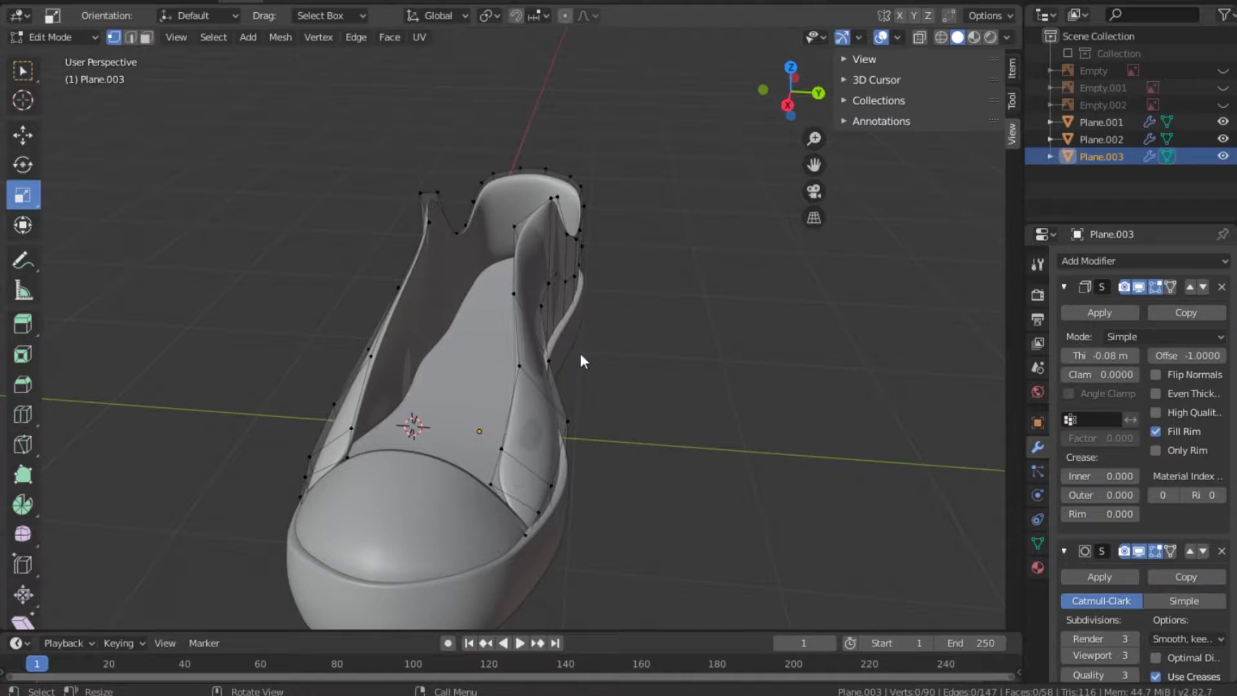
{"action": "key", "text": "Tab"}
{"action": "left_click", "coordinate": [739, 147]}
{"action": "middle_click_drag", "start_coordinate": [773, 107], "coordinate": [581, 290]}
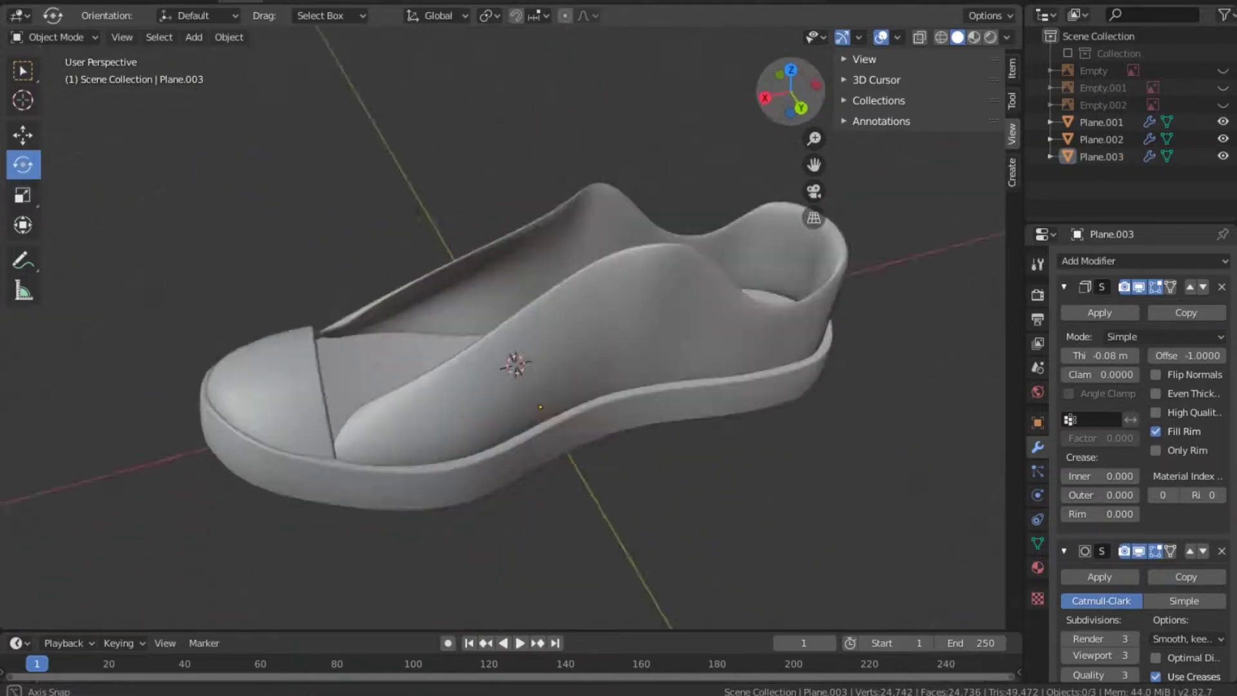
{"action": "mouse_move", "coordinate": [515, 363]}
{"action": "middle_mouse_down"}
{"action": "mouse_move", "coordinate": [570, 435]}
{"action": "mouse_move", "coordinate": [590, 319]}
{"action": "mouse_move", "coordinate": [571, 367]}
{"action": "mouse_move", "coordinate": [607, 453]}
{"action": "mouse_move", "coordinate": [619, 454]}
{"action": "mouse_move", "coordinate": [628, 425]}
{"action": "mouse_move", "coordinate": [581, 372]}
{"action": "mouse_move", "coordinate": [584, 443]}
{"action": "middle_mouse_up"}
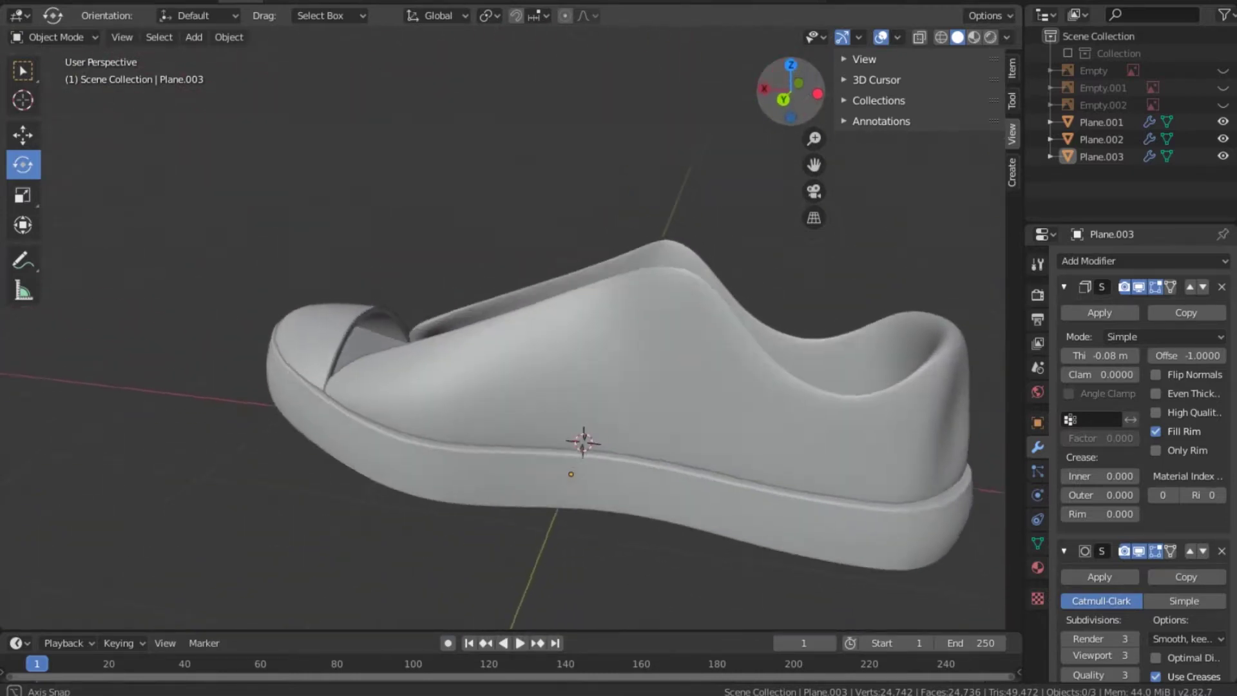
{"action": "left_click_drag", "start_coordinate": [783, 102], "coordinate": [791, 95]}
Scale the first opposite vertex pair on the lace opening toward each other.
{"action": "key", "text": "Tab"}
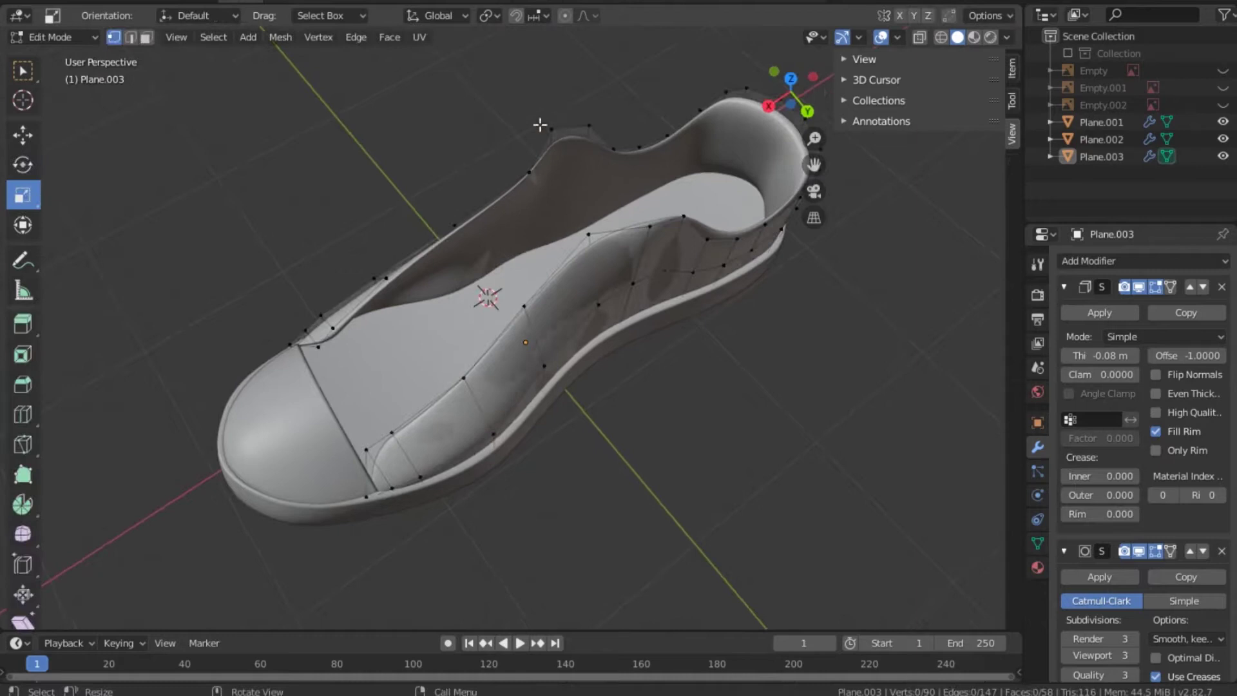
{"action": "left_click", "coordinate": [551, 129]}
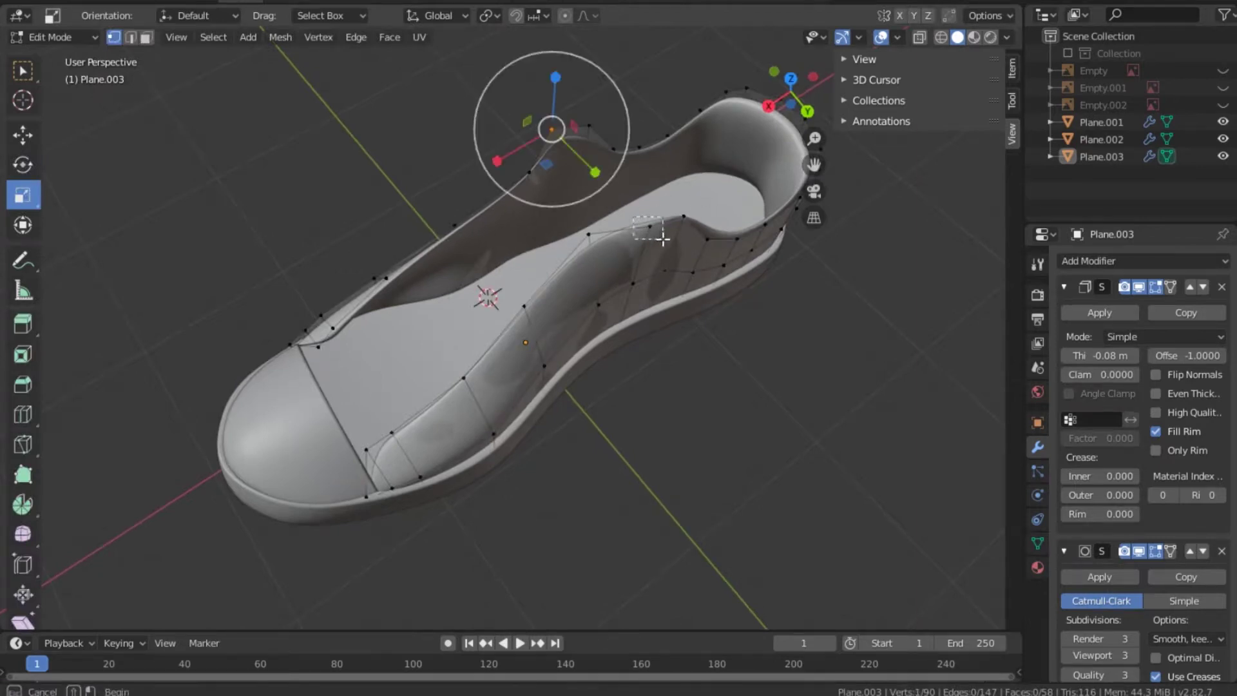
{"action": "left_click", "coordinate": [643, 225], "text": "shift"}
{"action": "key", "text": "s"}
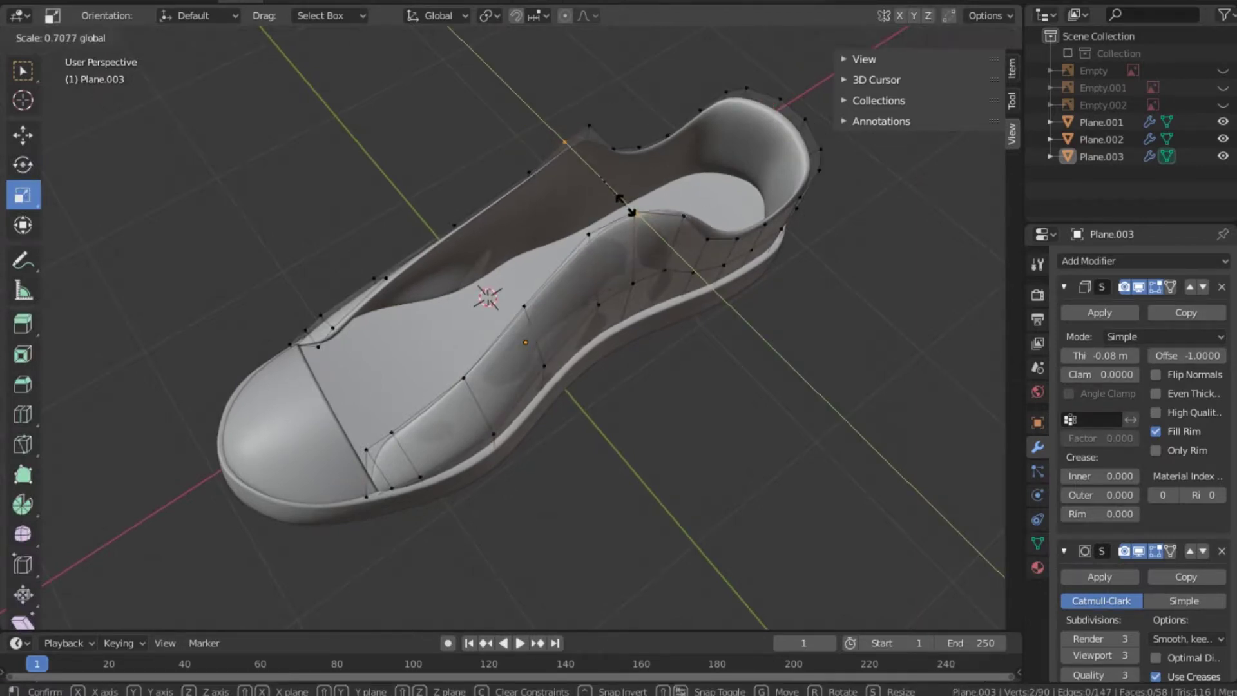
{"action": "left_click", "coordinate": [623, 203]}
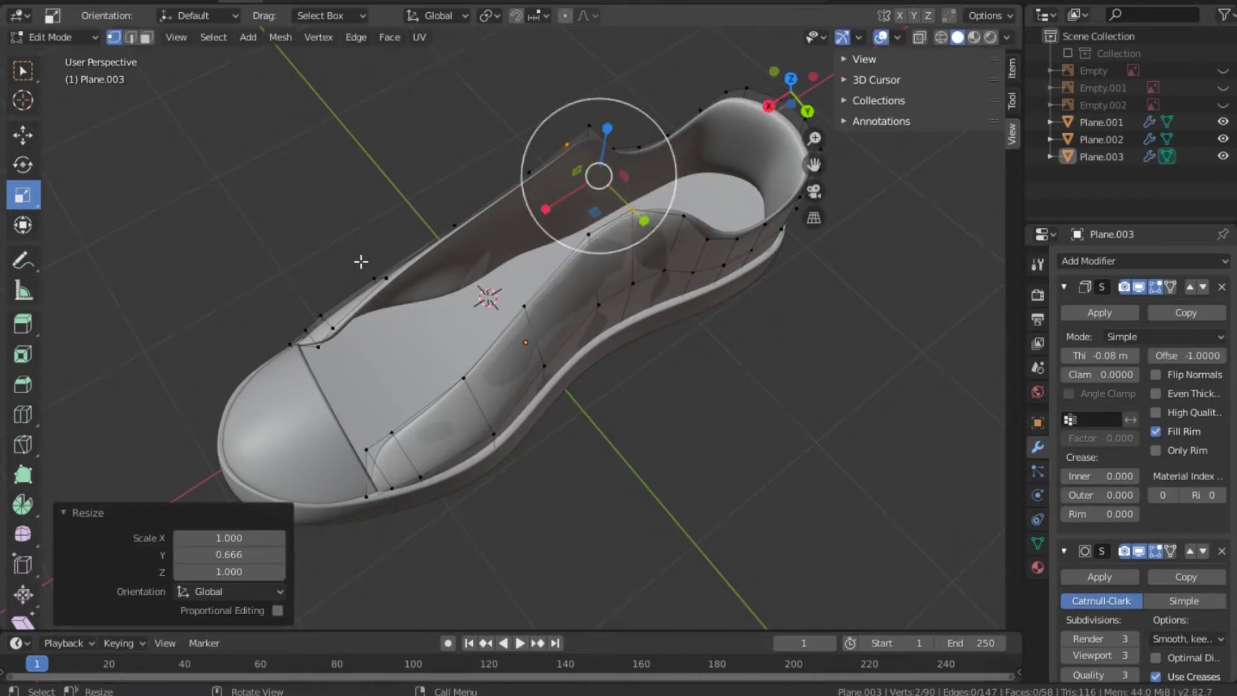
{"action": "left_click", "coordinate": [332, 335]}
{"action": "left_click", "coordinate": [416, 263]}
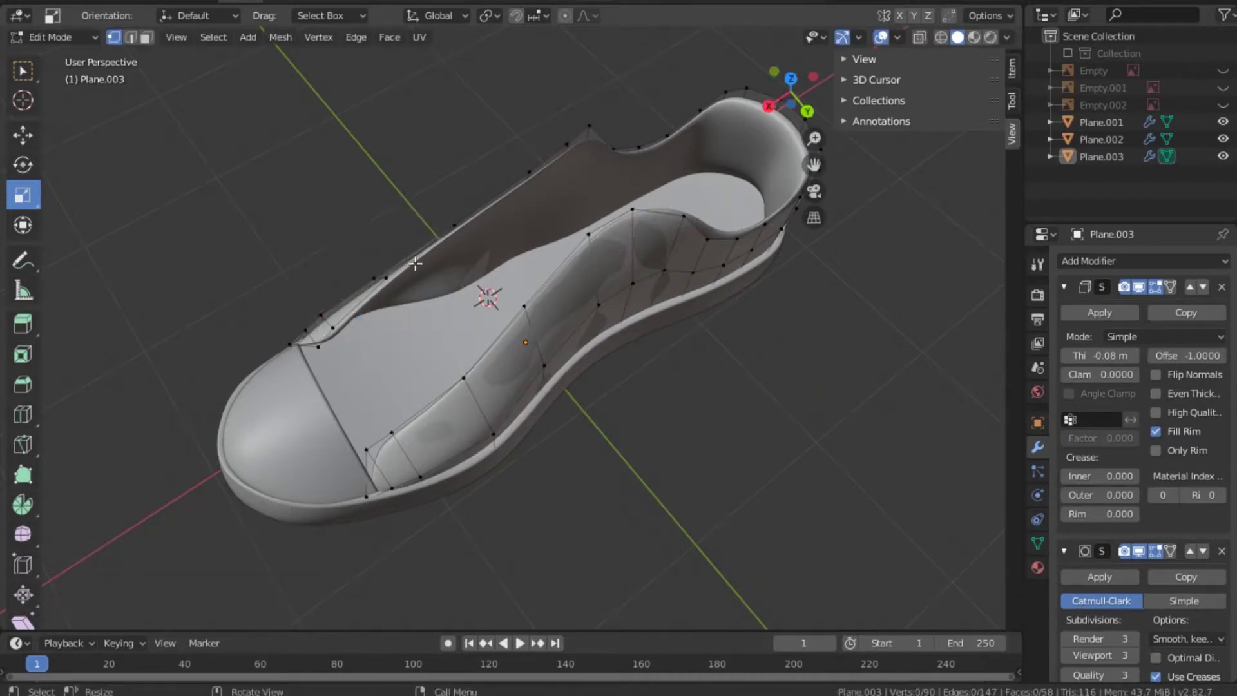
Scale two more opposite lace-edge vertex pairs inward, then clear the selection.
{"action": "left_click", "coordinate": [383, 270]}
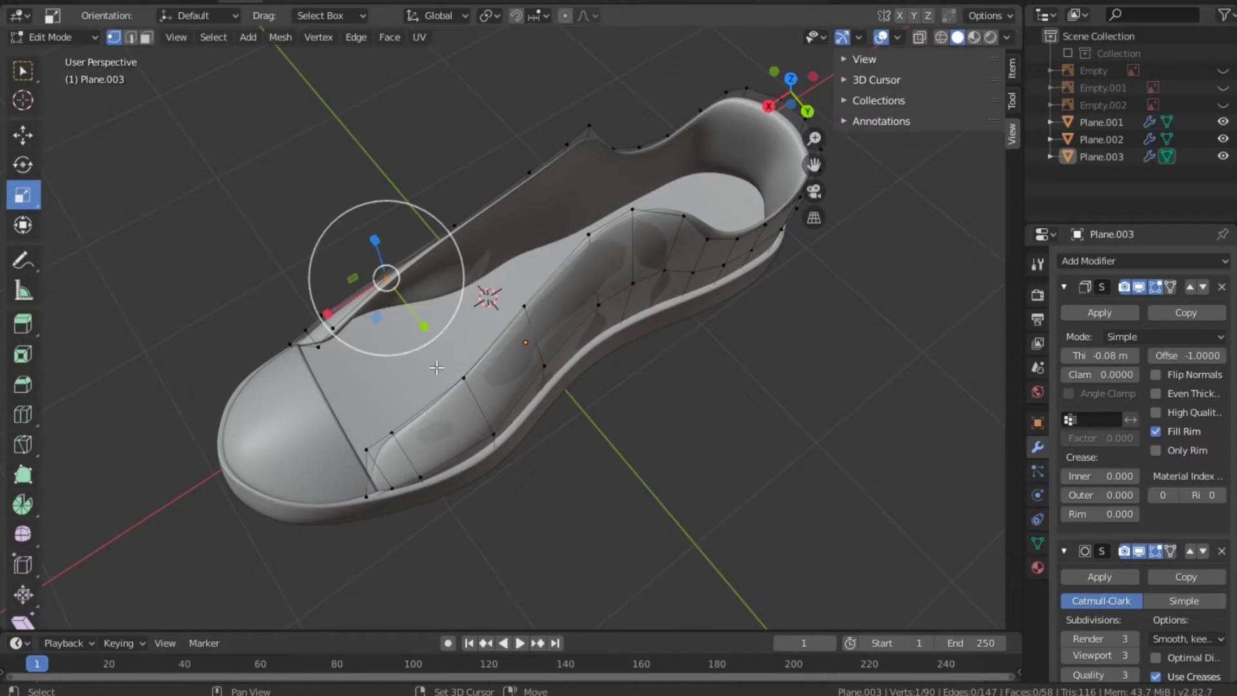
{"action": "left_click_drag", "start_coordinate": [462, 372], "coordinate": [484, 391]}
{"action": "key", "text": "s"}
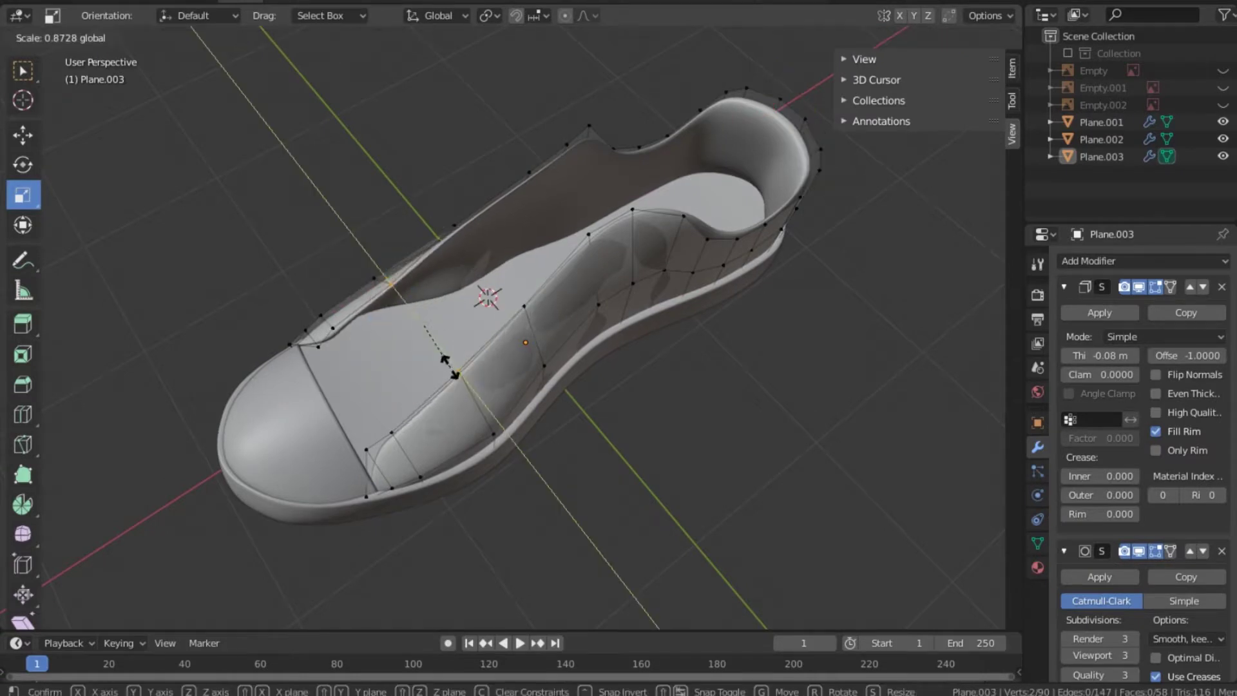
{"action": "left_click", "coordinate": [442, 361]}
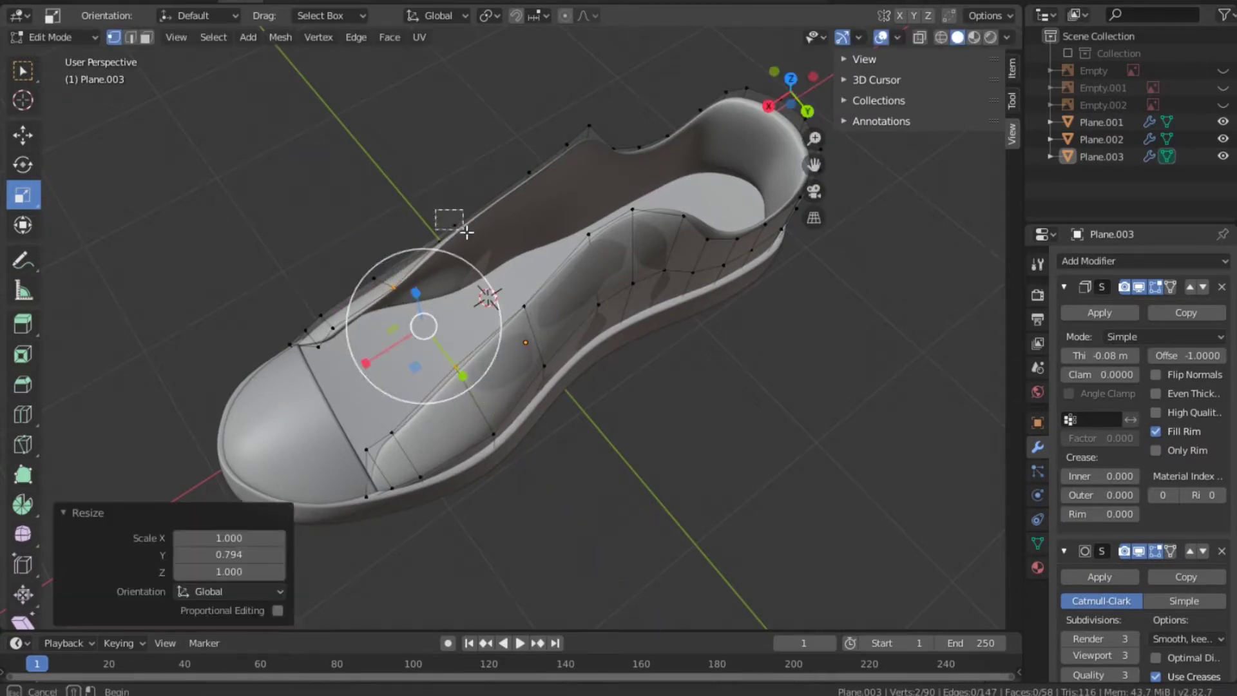
{"action": "left_click", "coordinate": [451, 223]}
{"action": "left_click", "coordinate": [523, 308], "text": "shift"}
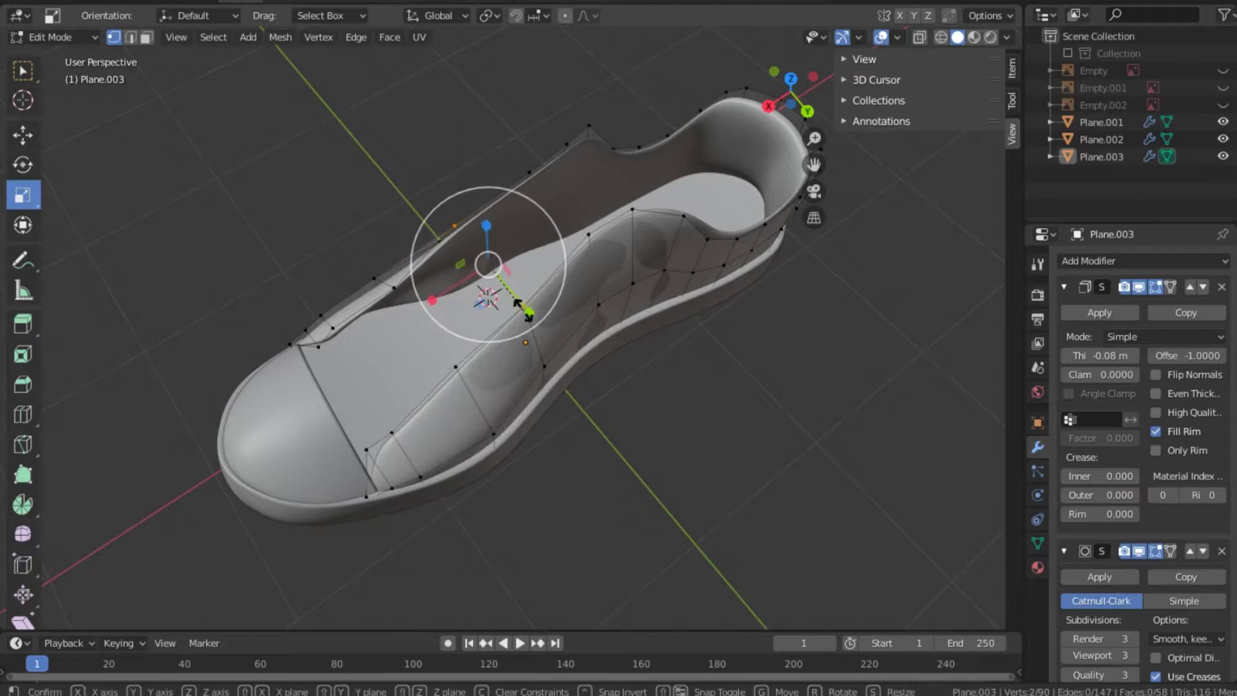
{"action": "key", "text": "s"}
{"action": "left_click", "coordinate": [515, 300]}
{"action": "left_click", "coordinate": [542, 407]}
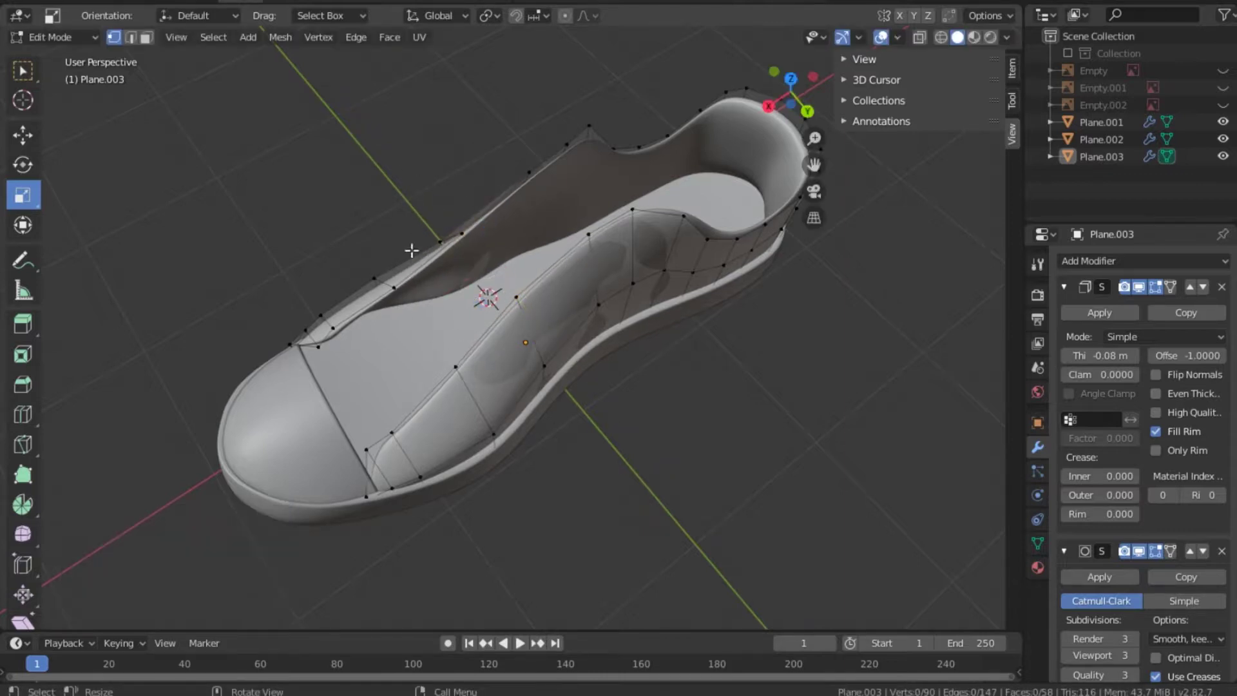
Leave Edit Mode, orbit the shoe, and switch to Top view from the view pie.
{"action": "key", "text": "Tab"}
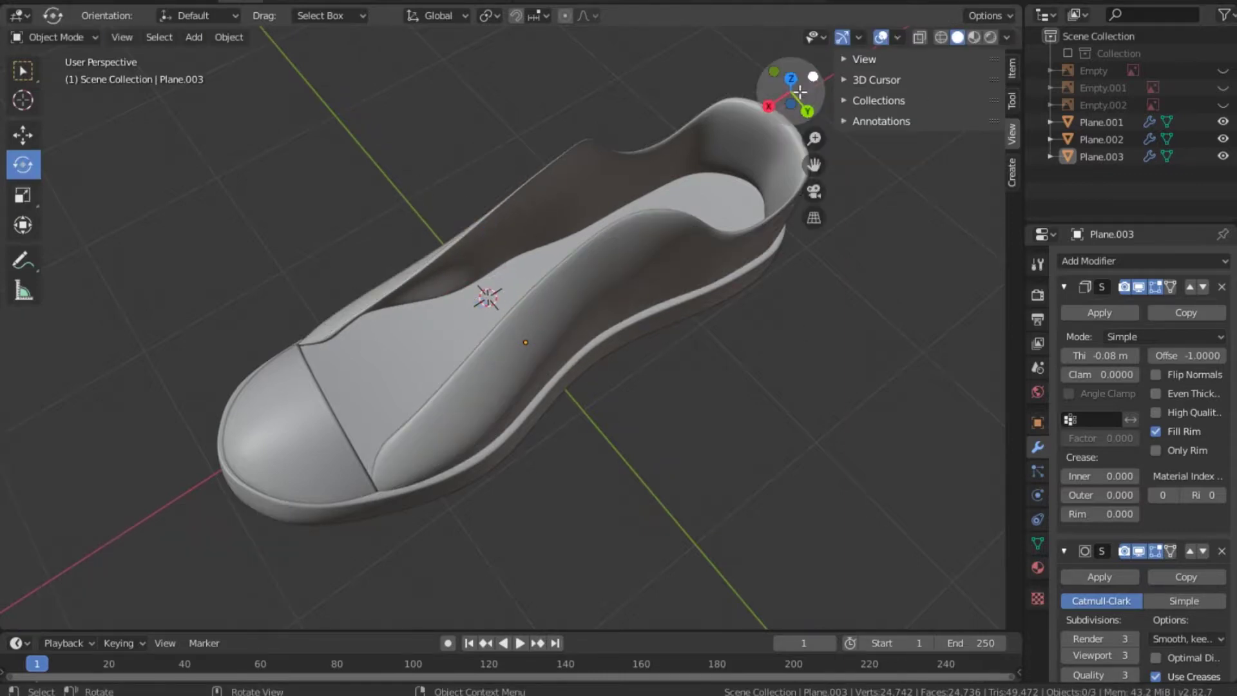
{"action": "left_click_drag", "start_coordinate": [795, 97], "coordinate": [685, 505]}
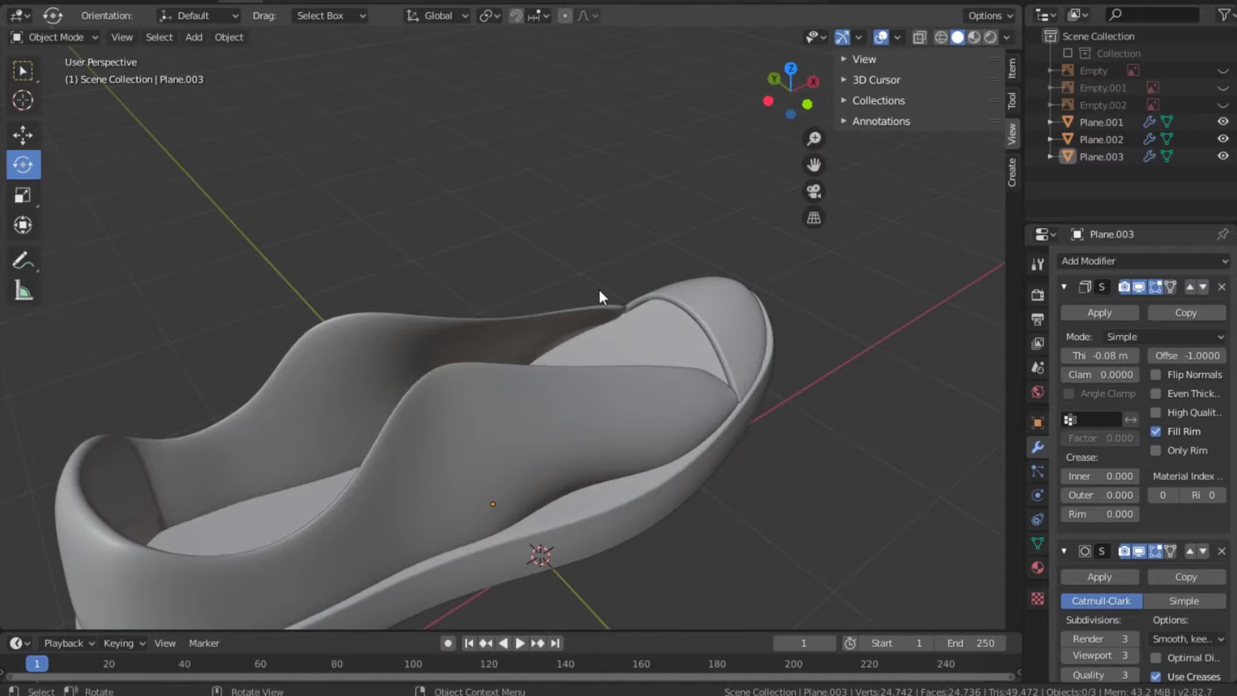
{"action": "key", "text": "grave"}
{"action": "left_click", "coordinate": [589, 187]}
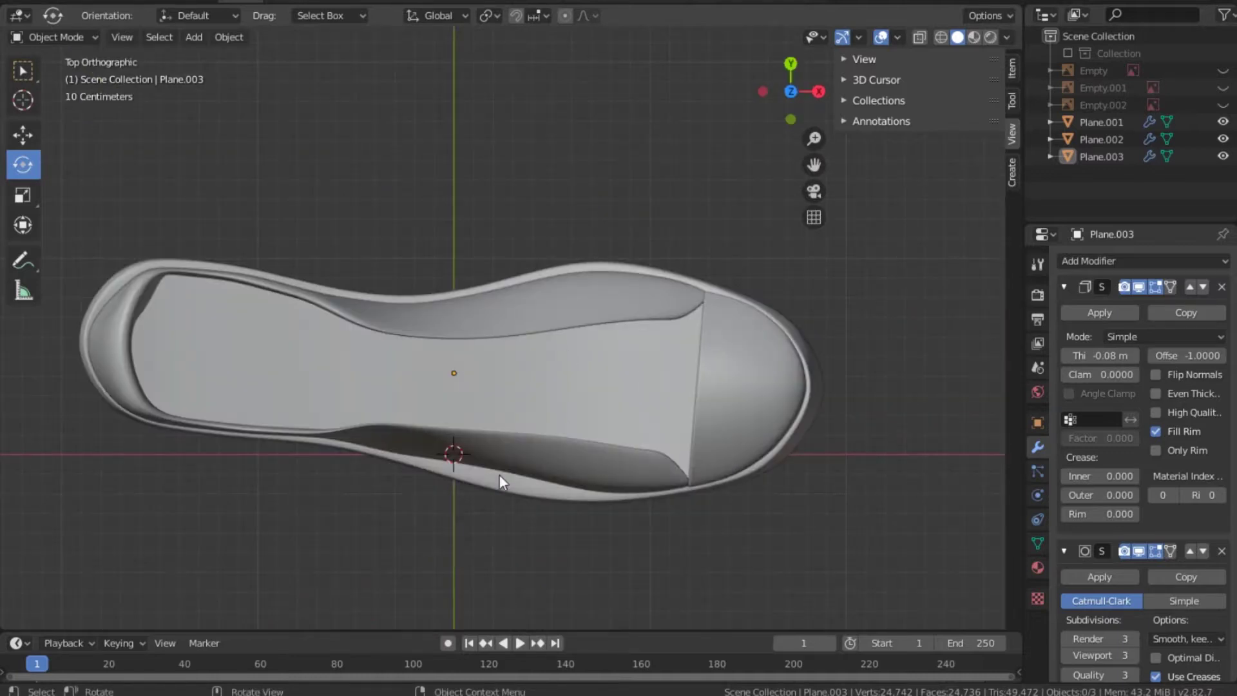
Put the upper shell Plane.003 into Edit Mode with X-ray enabled.
{"action": "left_click", "coordinate": [536, 314]}
{"action": "key", "text": "Tab"}
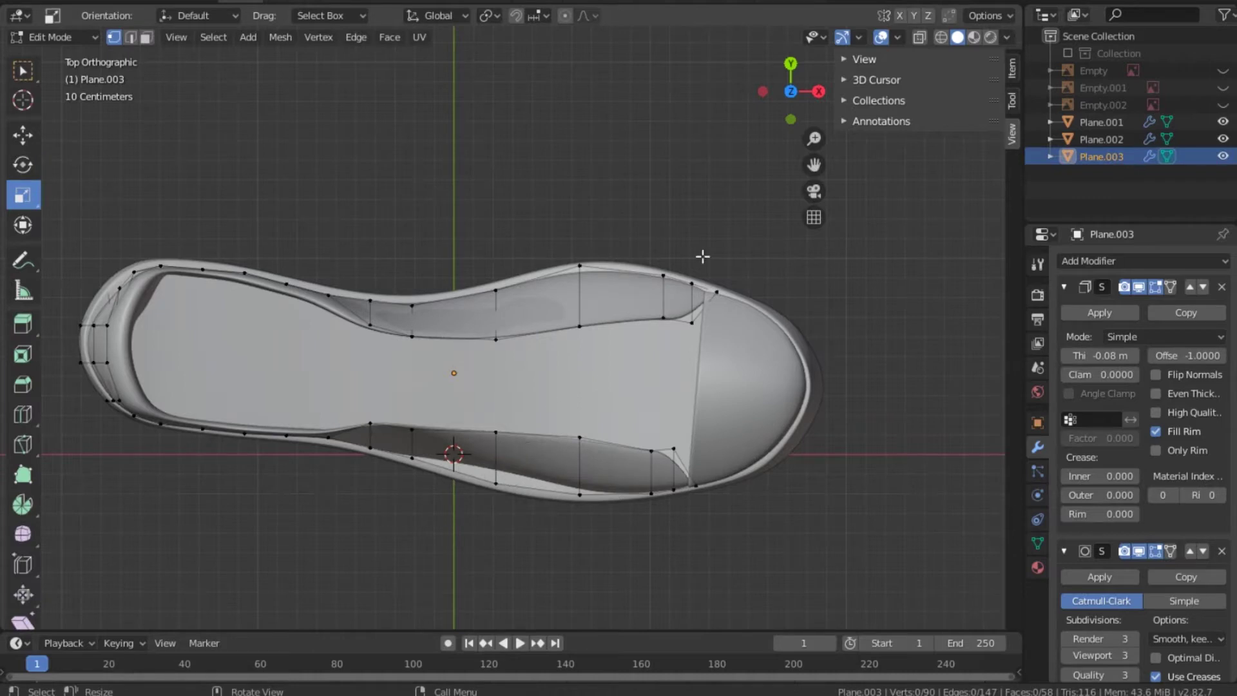
{"action": "left_click", "coordinate": [920, 37]}
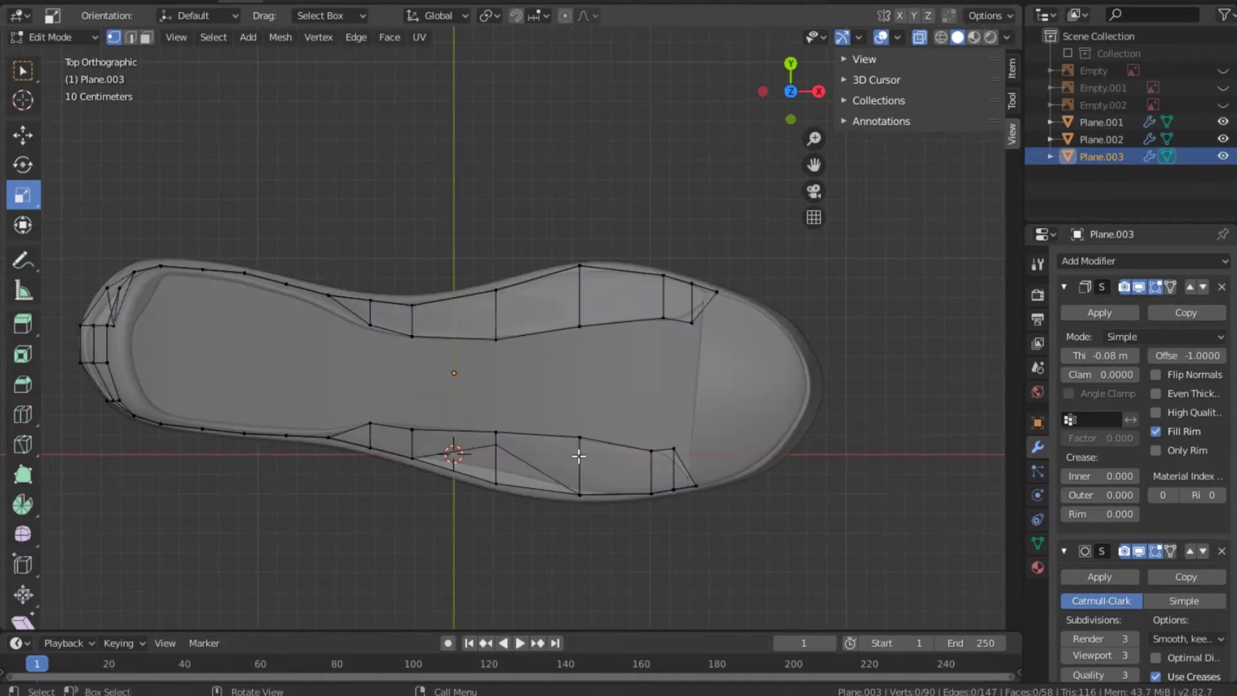
Move one lower lace-opening vertex about 0.2 m outward along Y, then deselect it.
{"action": "left_click", "coordinate": [493, 445]}
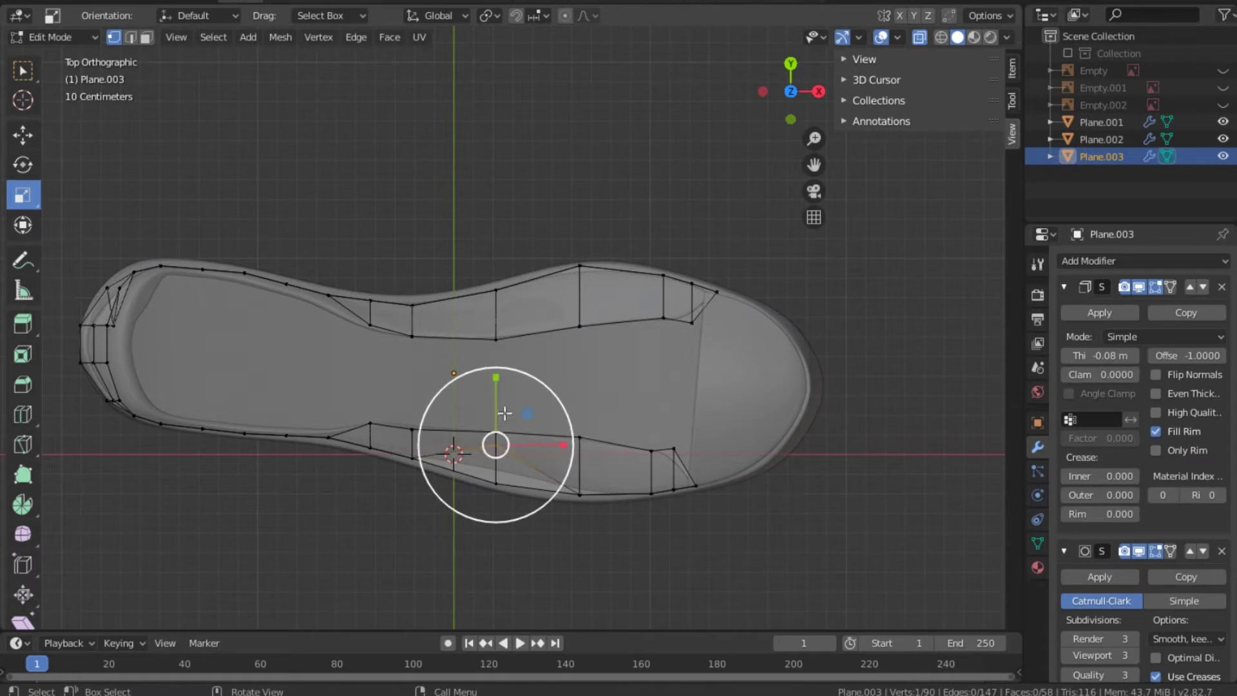
{"action": "left_click", "coordinate": [23, 135]}
{"action": "key", "text": "g"}
{"action": "key", "text": "y"}
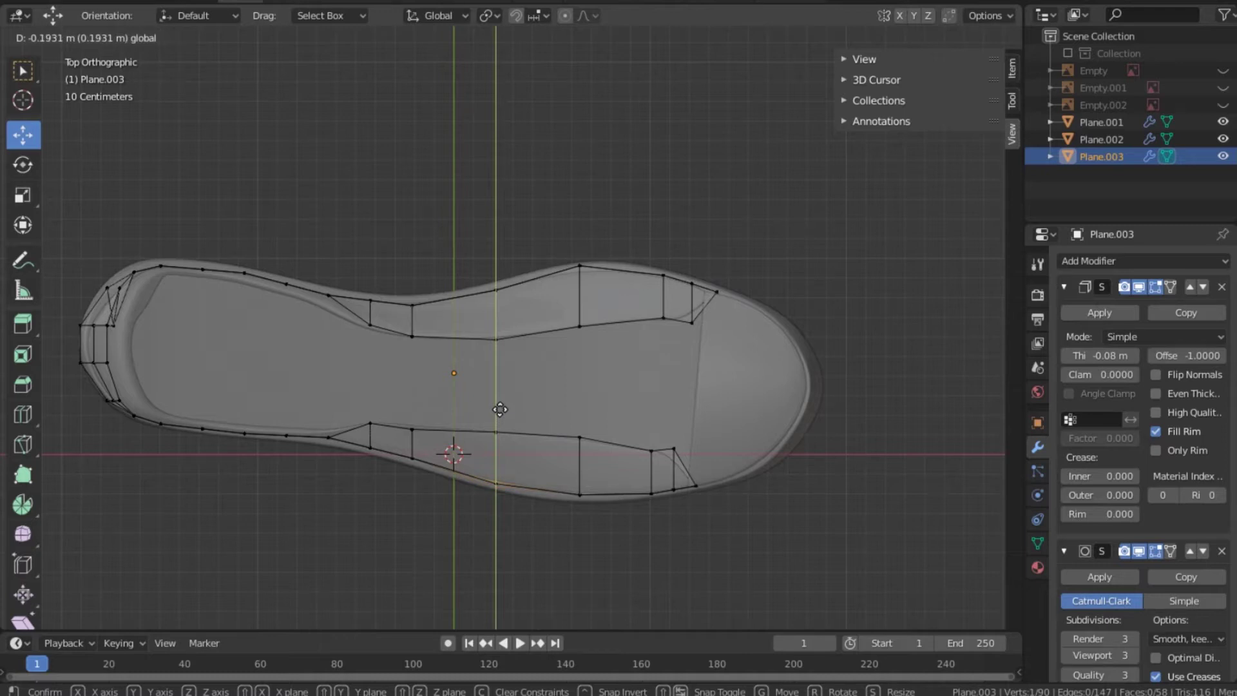
{"action": "left_click", "coordinate": [500, 412]}
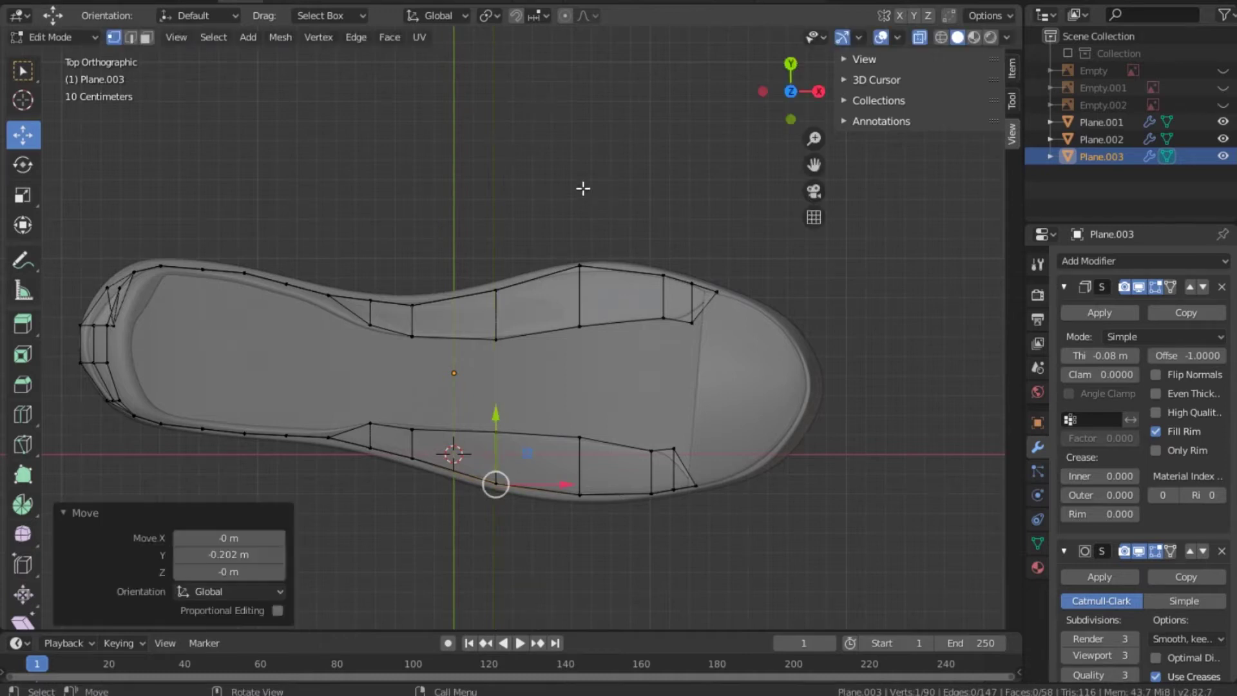
{"action": "left_click", "coordinate": [545, 223]}
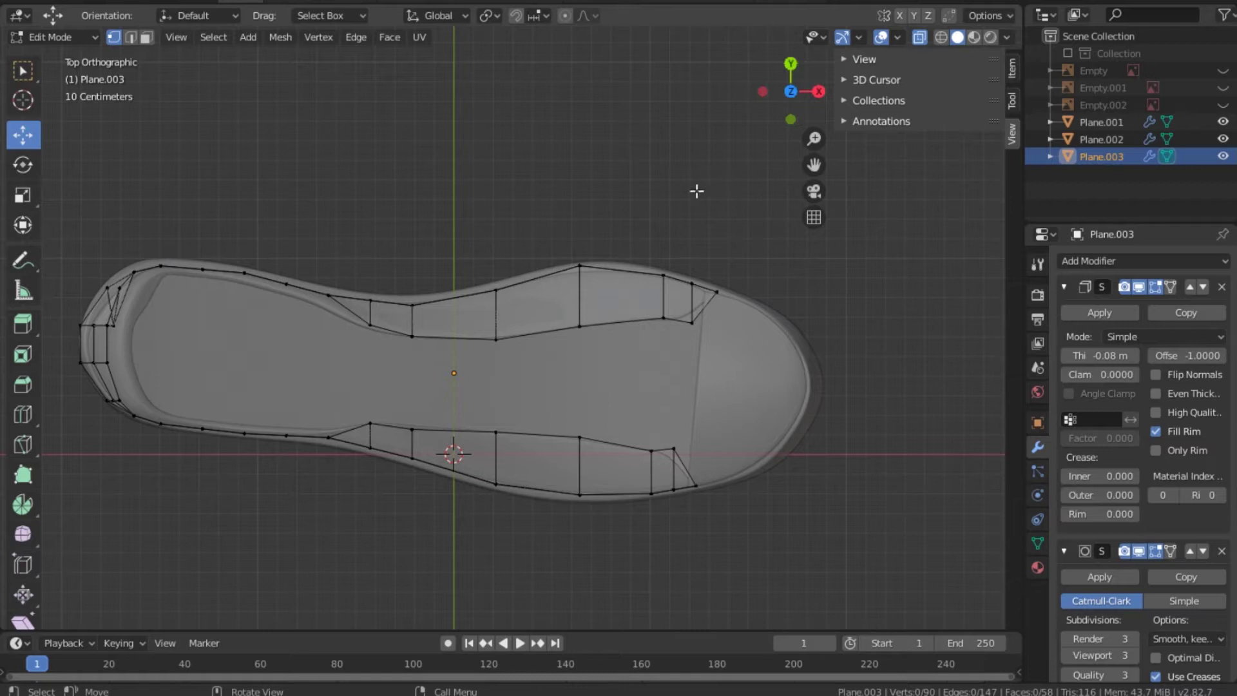
Return to Object Mode, turn X-ray off, and orbit to a side view of the sneaker.
{"action": "key", "text": "Tab"}
{"action": "middle_click_drag", "start_coordinate": [793, 91], "coordinate": [874, 67]}
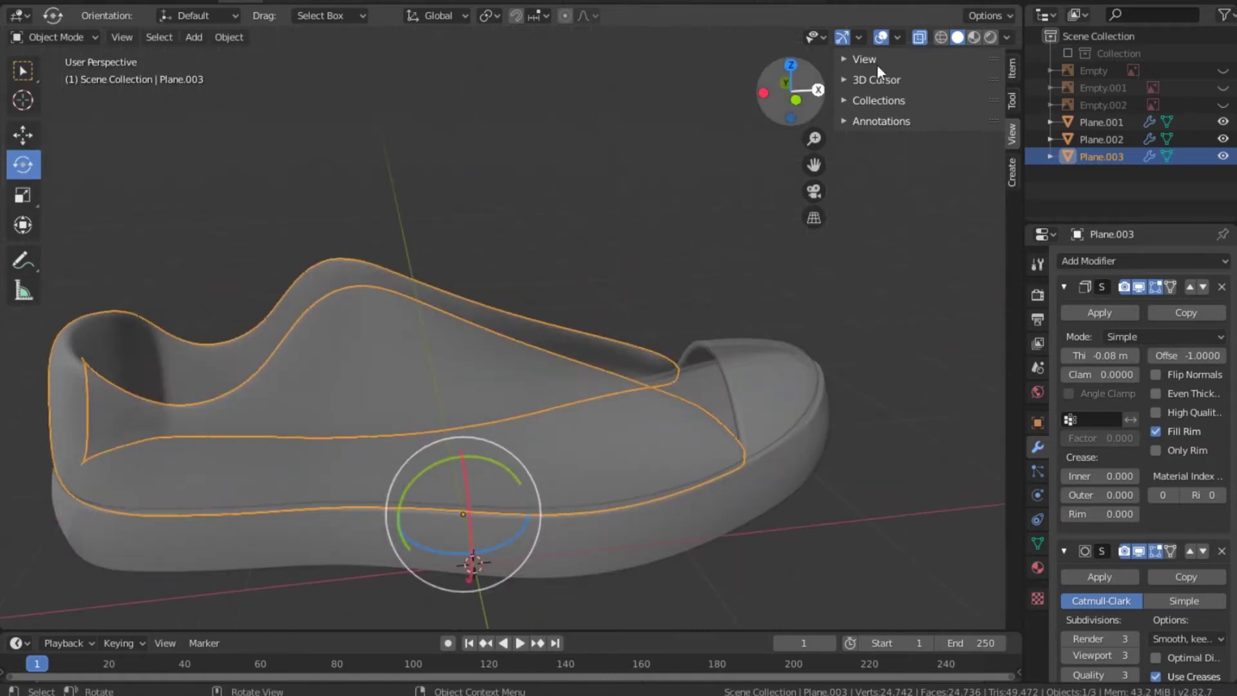
{"action": "left_click", "coordinate": [918, 37]}
{"action": "middle_click_drag", "start_coordinate": [791, 92], "coordinate": [580, 291]}
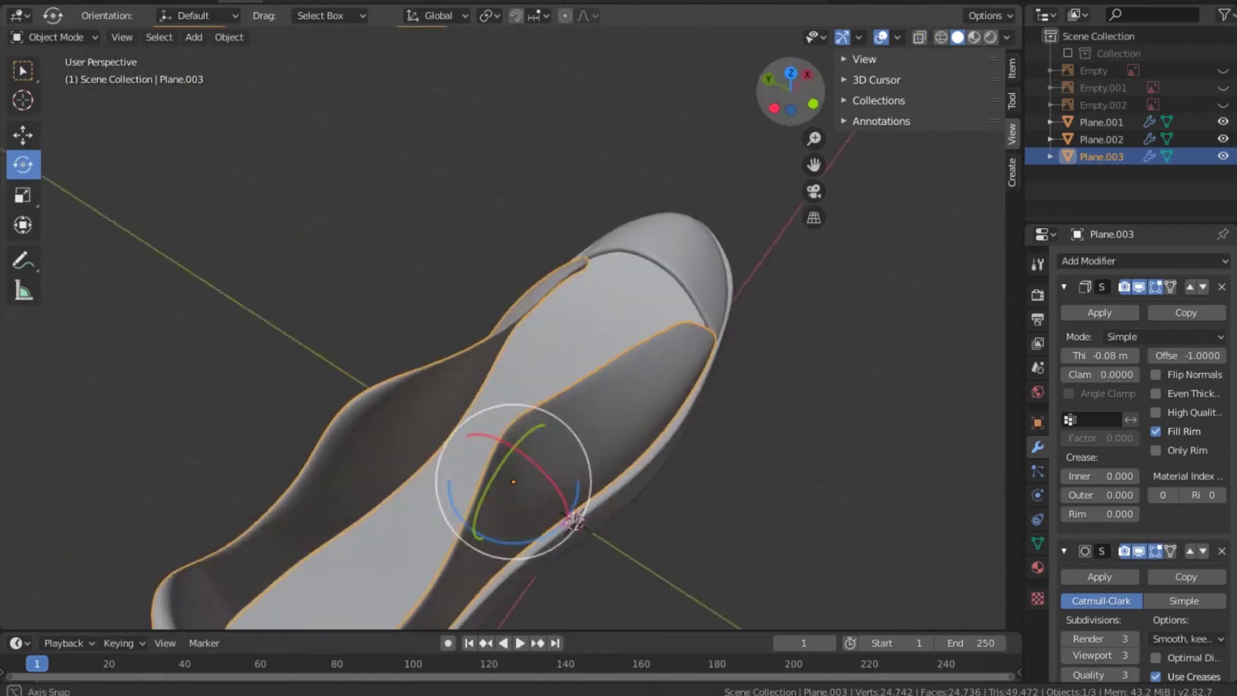
{"action": "mouse_move", "coordinate": [579, 522]}
{"action": "middle_mouse_down"}
{"action": "mouse_move", "coordinate": [541, 464]}
{"action": "mouse_move", "coordinate": [404, 522]}
{"action": "mouse_move", "coordinate": [454, 415]}
{"action": "mouse_move", "coordinate": [436, 348]}
{"action": "mouse_move", "coordinate": [518, 360]}
{"action": "mouse_move", "coordinate": [581, 348]}
{"action": "mouse_move", "coordinate": [561, 367]}
{"action": "middle_mouse_up"}
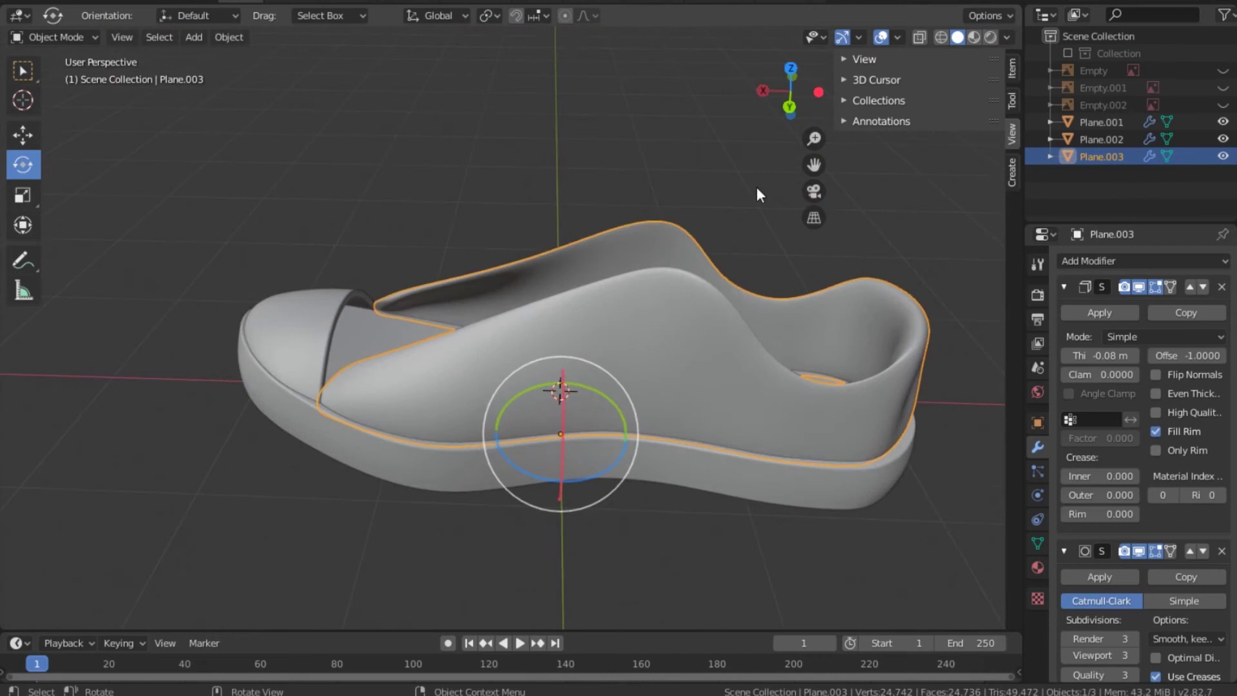